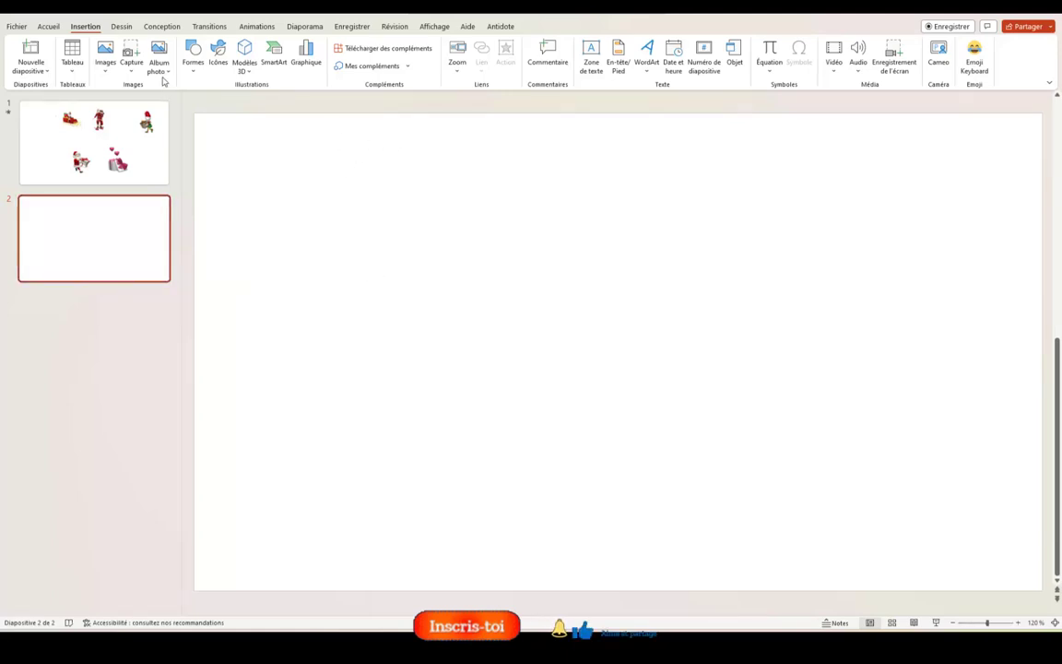
Search stock videos for 'noël' and insert the wrapped-gifts bokeh video onto slide 2.
left_click(107, 74)
left_click(147, 121)
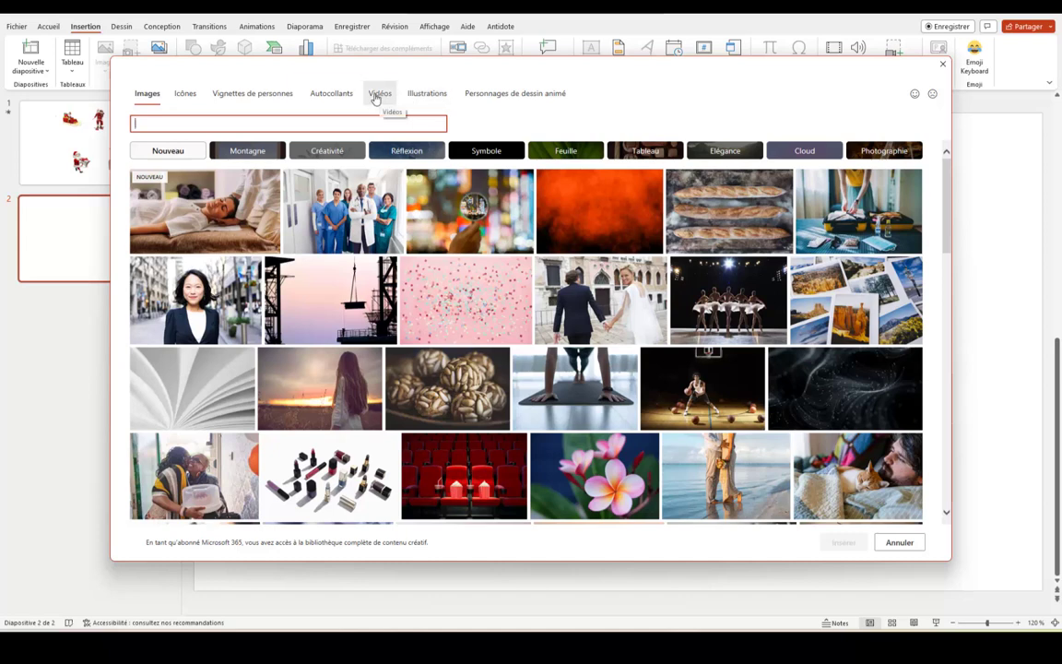
left_click(376, 97)
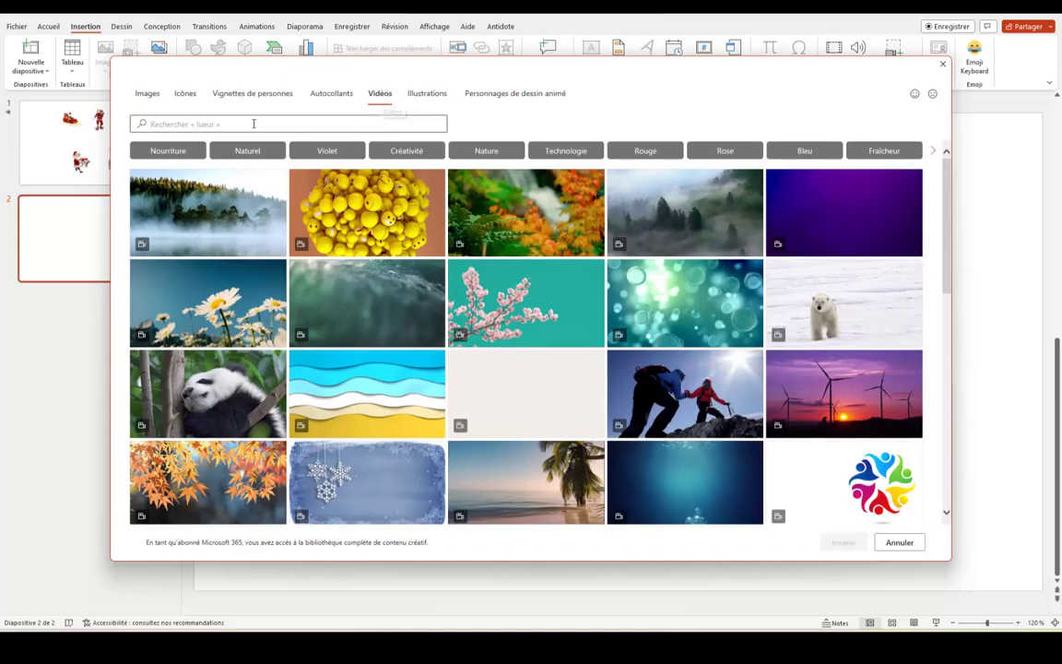
left_click(254, 124)
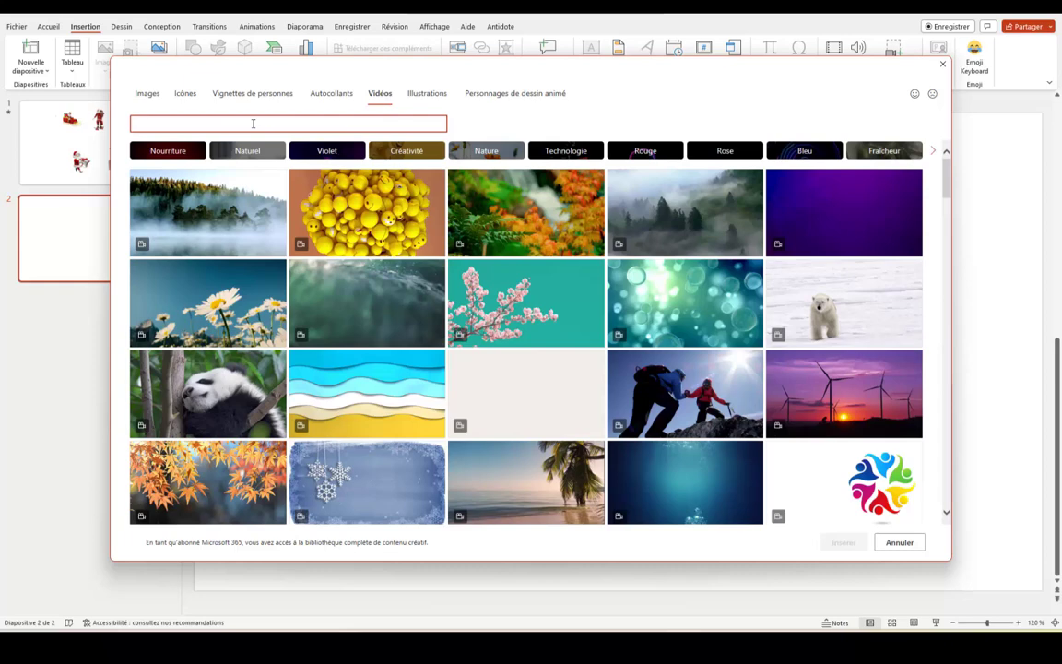
type("noe")
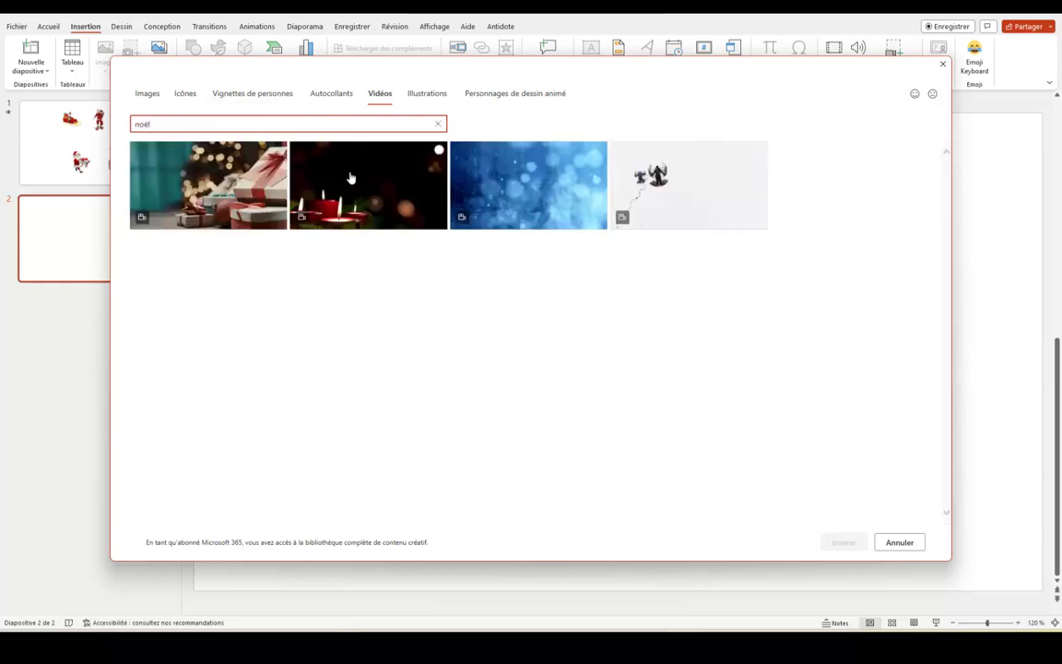
mouse_move(209, 184)
left_click(217, 178)
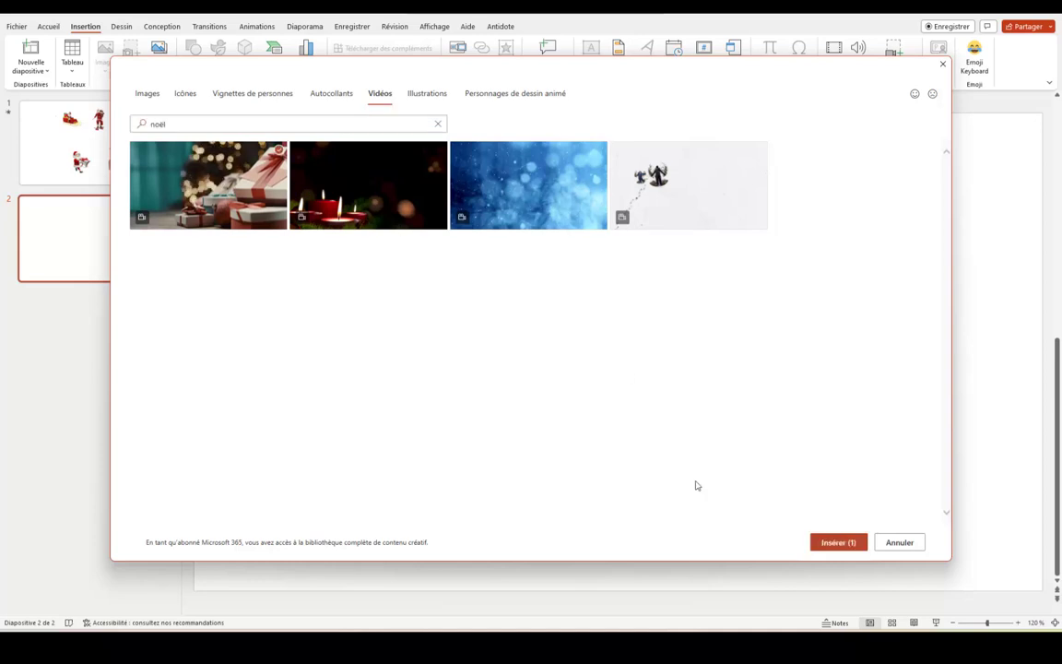
left_click(839, 543)
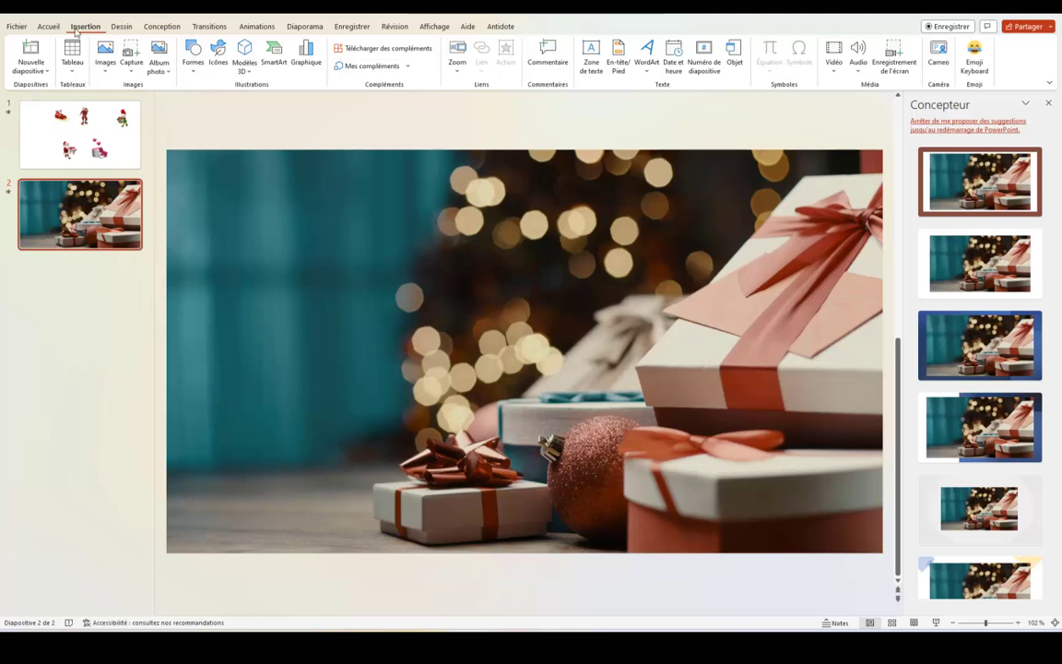
Add gold WordArt reading 'Joyeux Noël' and set its font size to 96.
left_click(646, 74)
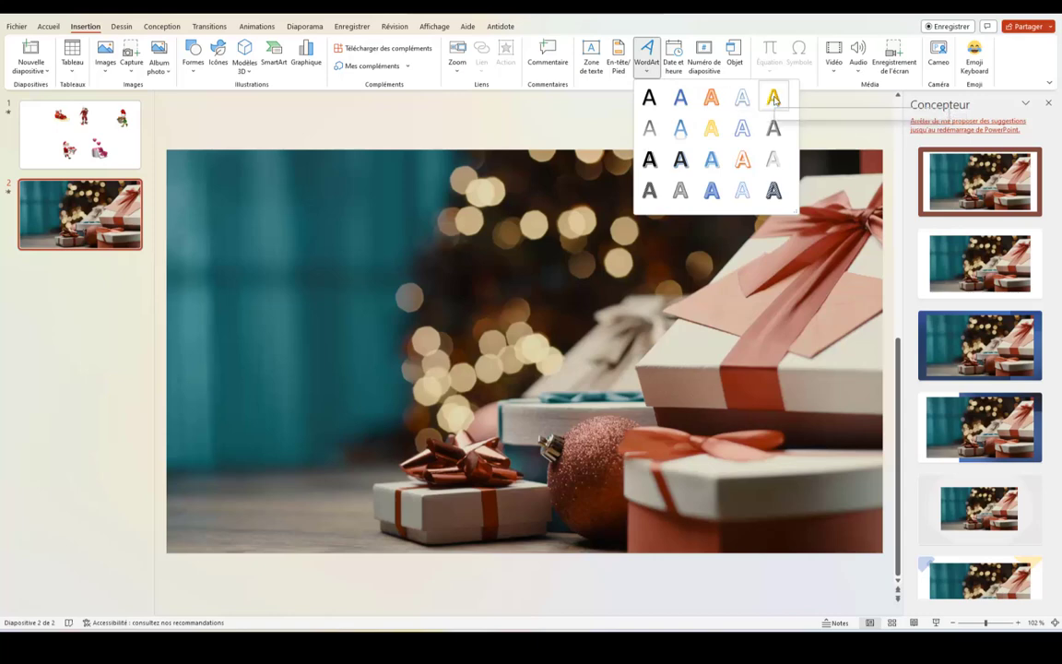
left_click(421, 233)
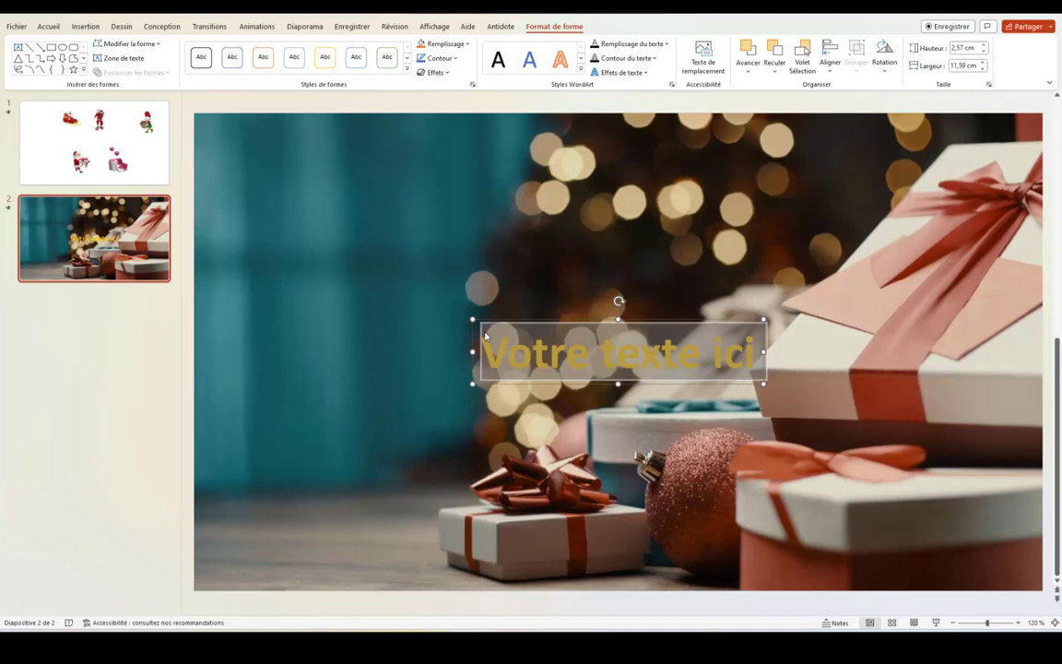
type("Joyeux Noël")
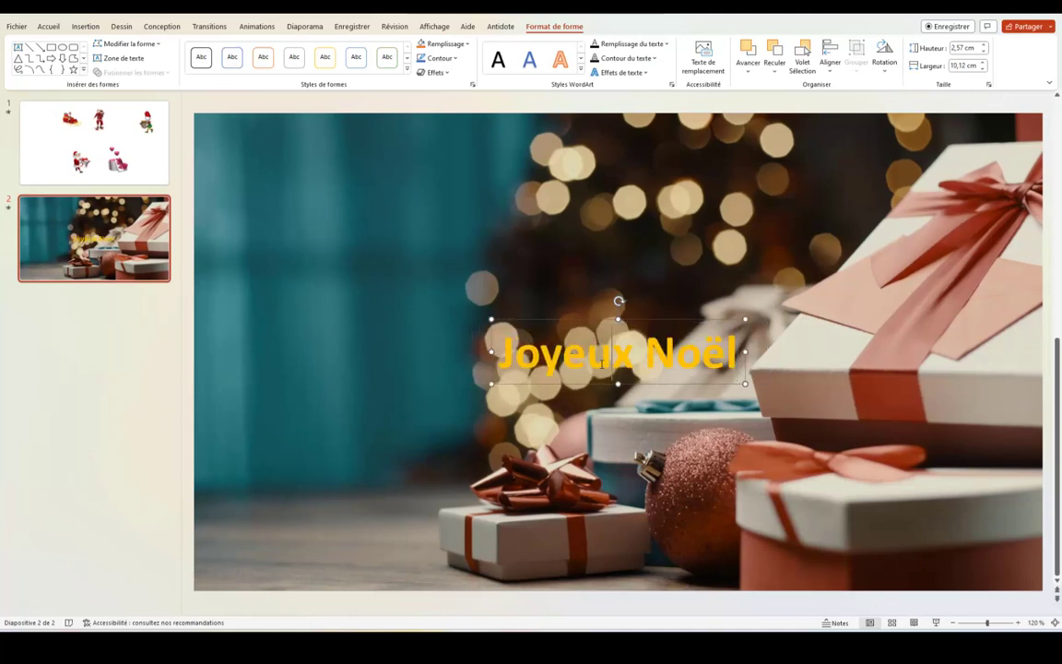
triple_click(532, 360)
left_click(577, 318)
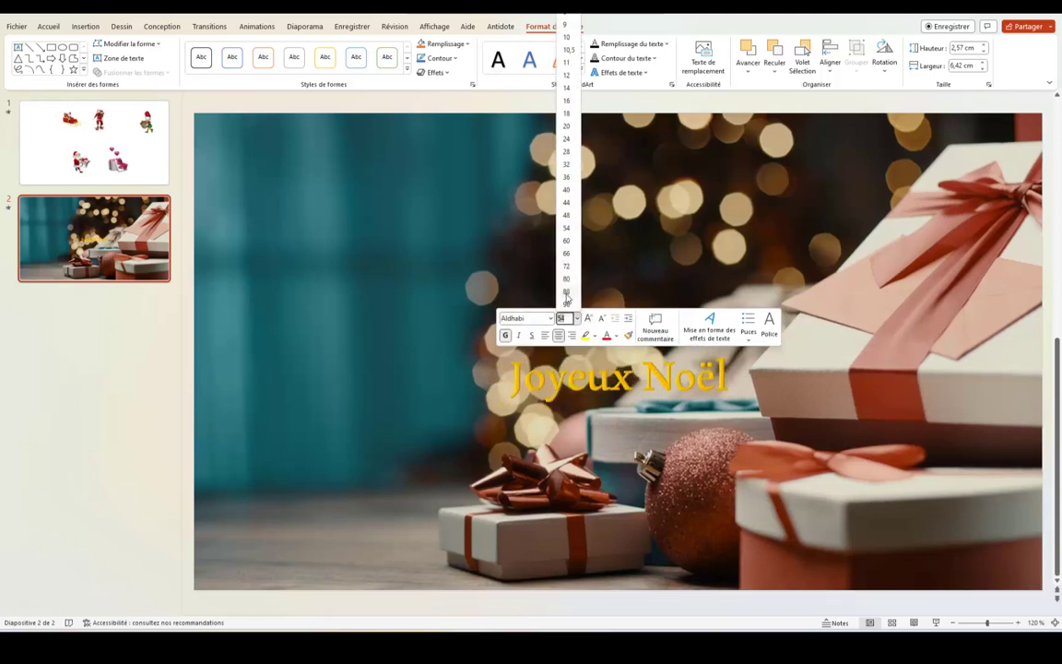
left_click(566, 305)
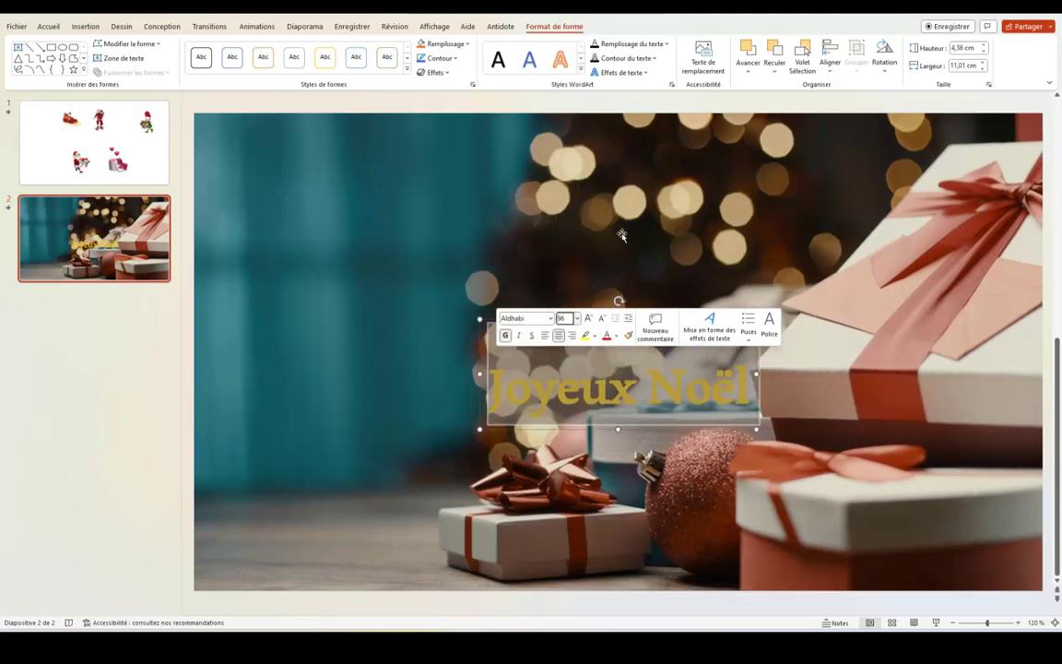
Move the title to the slide's upper left and show the gifts video's playback settings.
left_click(453, 297)
left_click(561, 329)
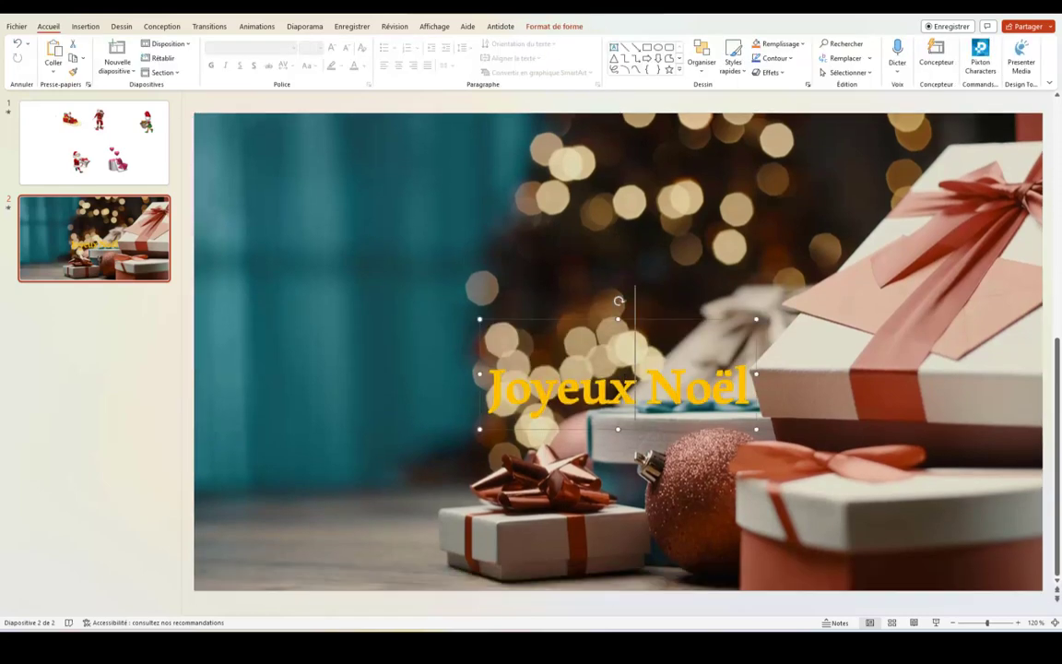
left_click_drag(590, 323, 328, 151)
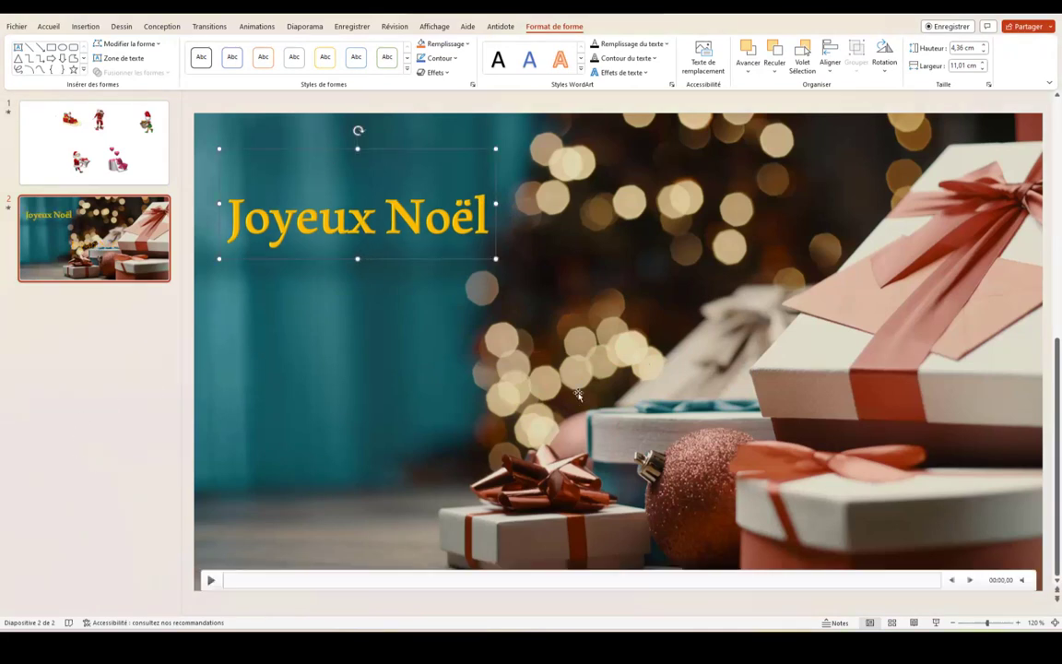
left_click(685, 420)
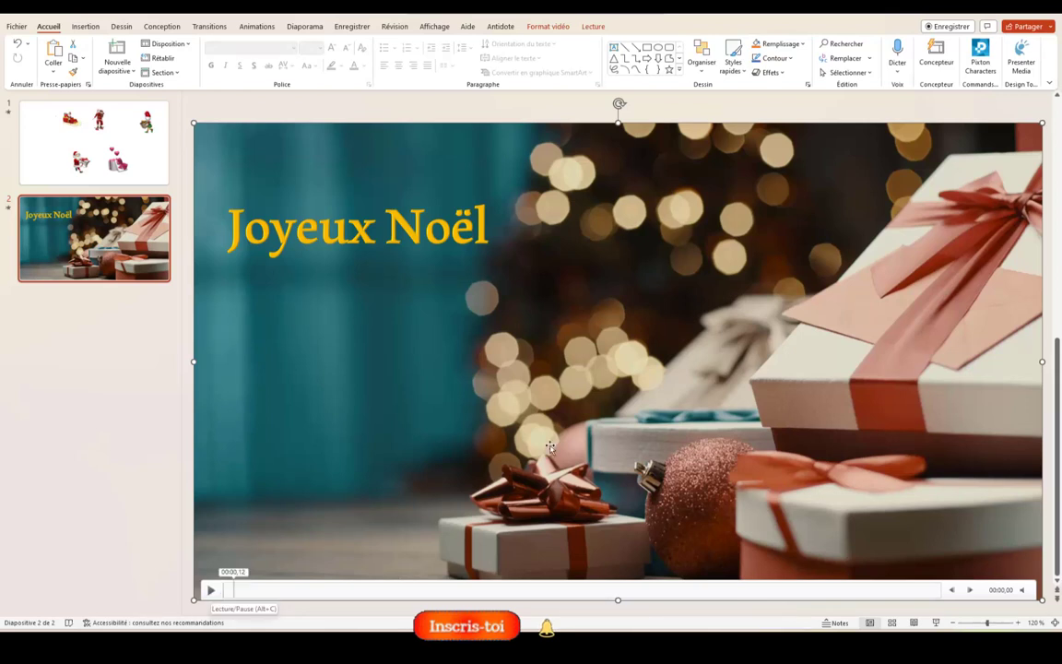
left_click(593, 27)
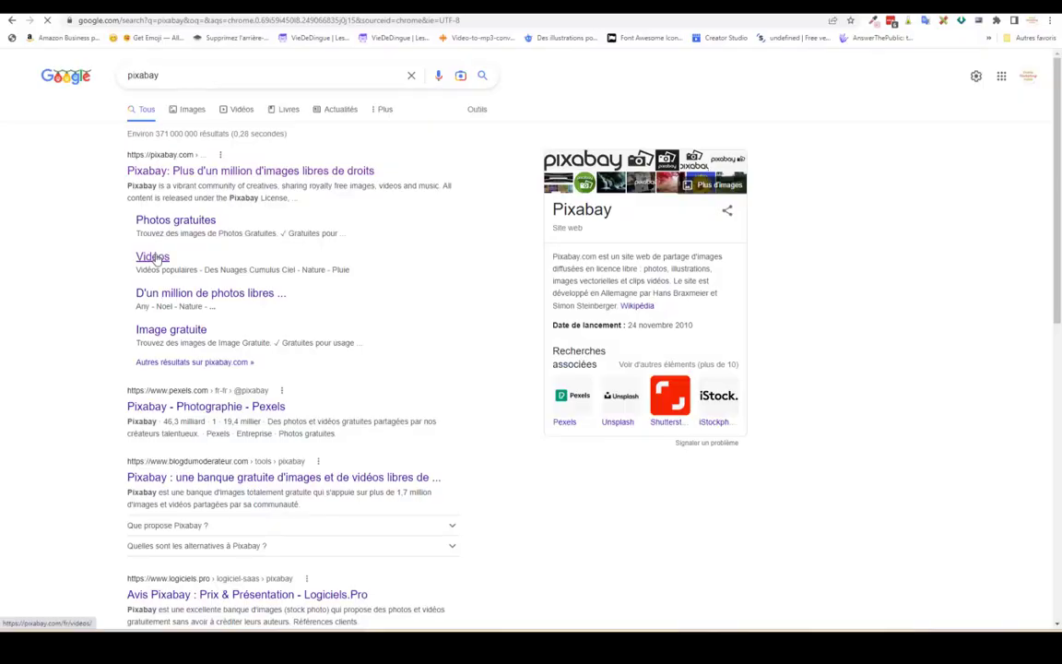
Open Pixabay's free videos page and search it for 'Noel'.
left_click(154, 259)
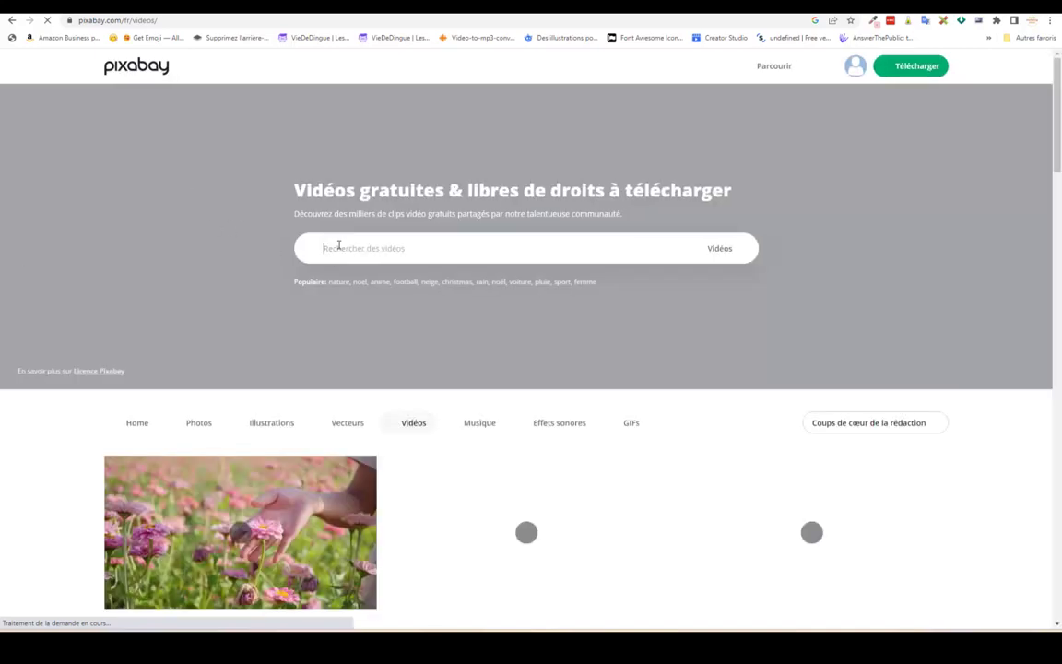
type("Noel")
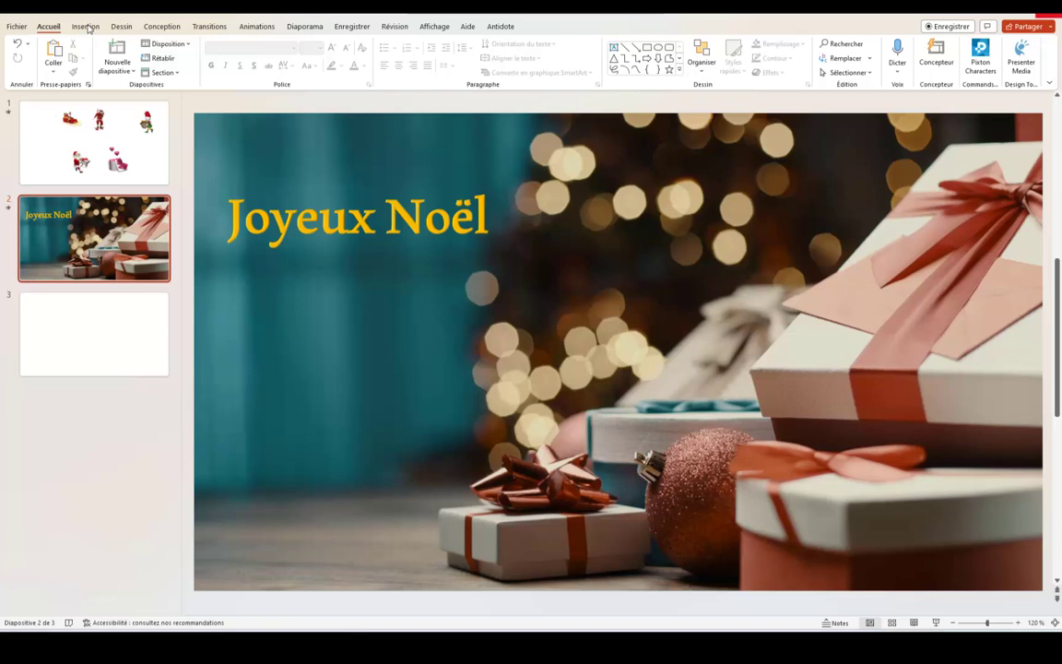
Insert the snowy-village bauble video from this computer onto slide 3 and preview it playing.
key("Down")
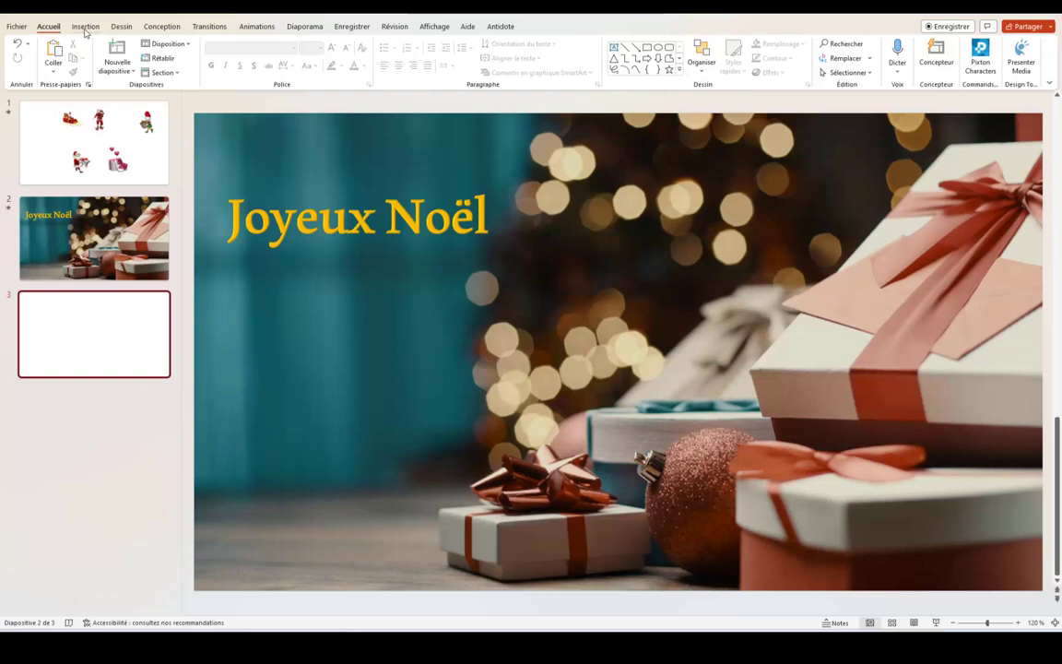
left_click(86, 27)
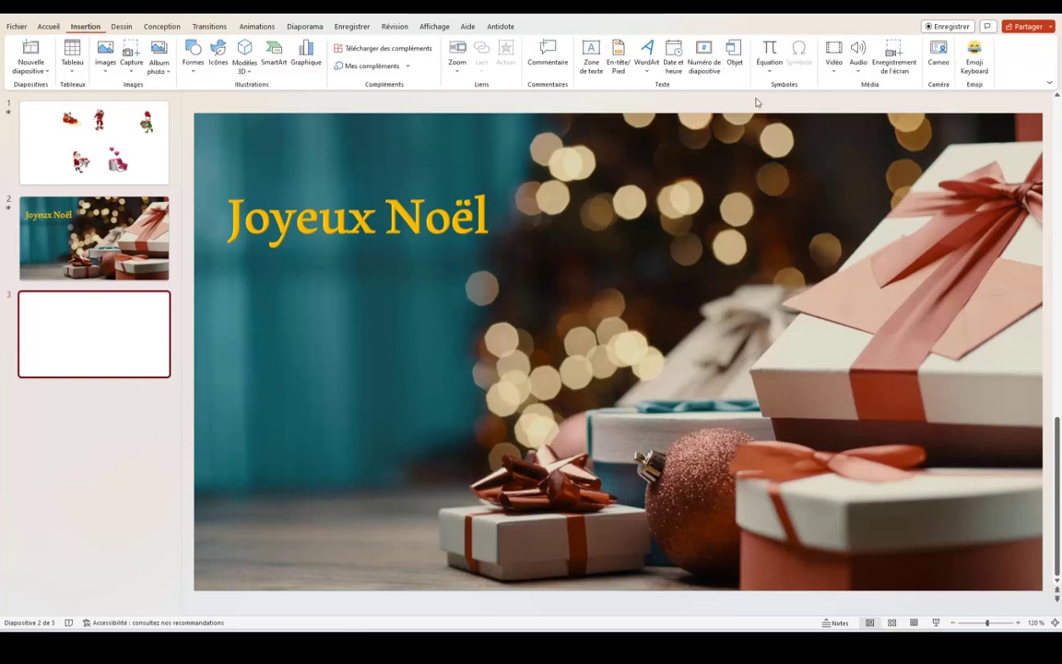
left_click(833, 67)
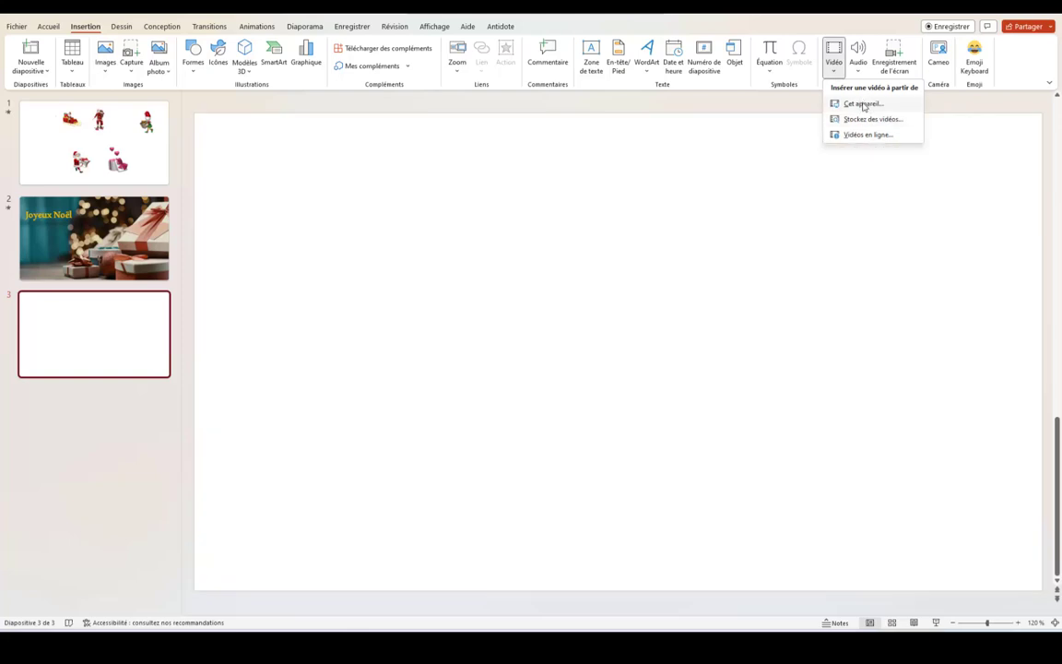
left_click(864, 104)
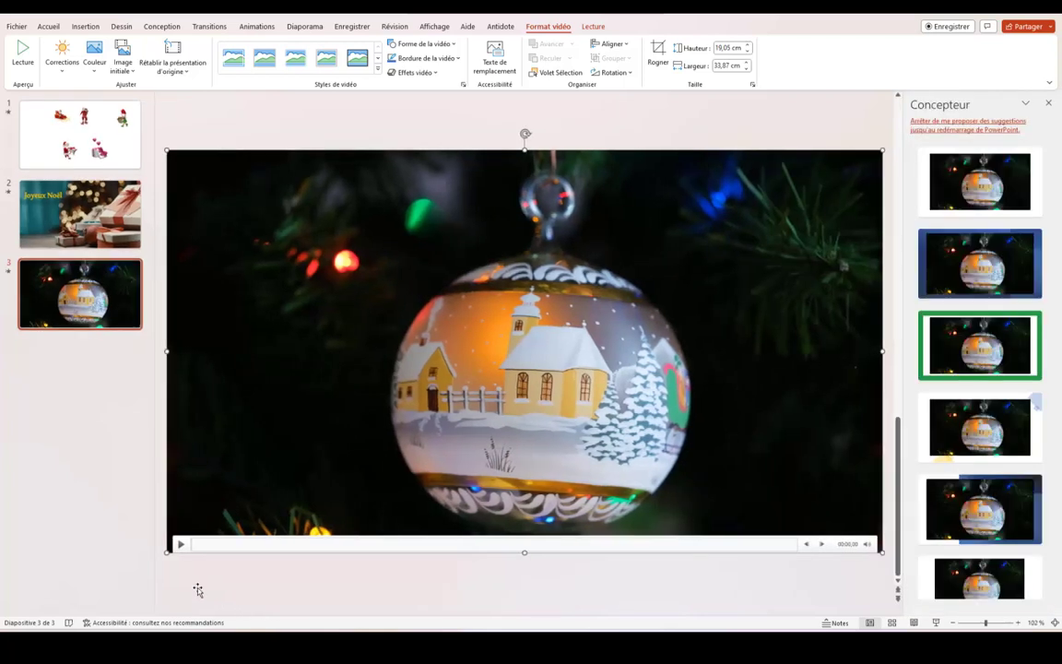
left_click(182, 571)
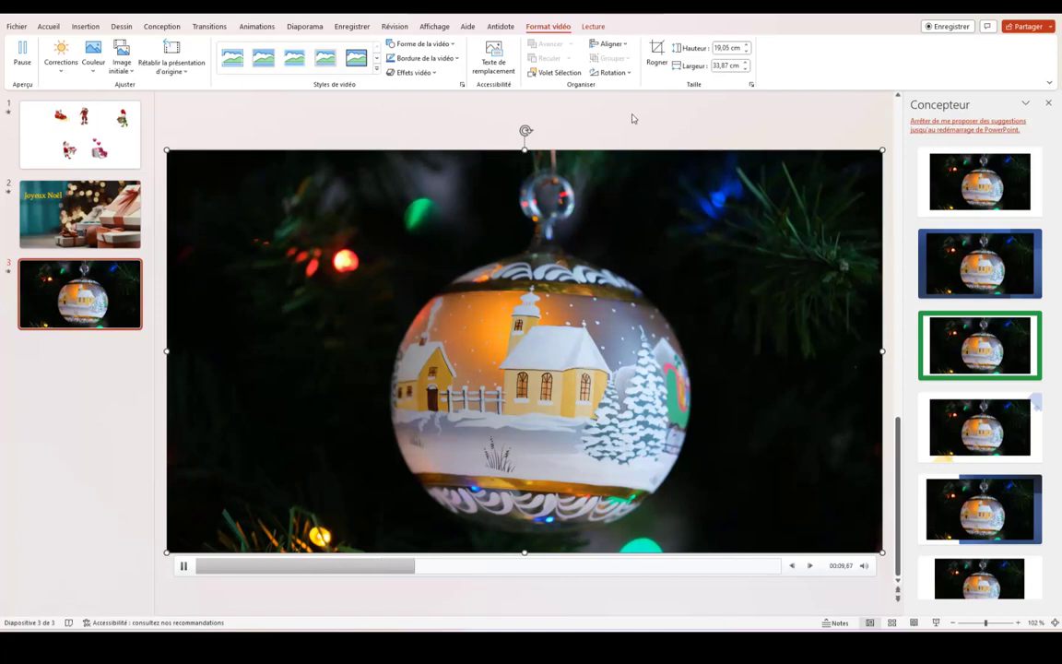
left_click(562, 116)
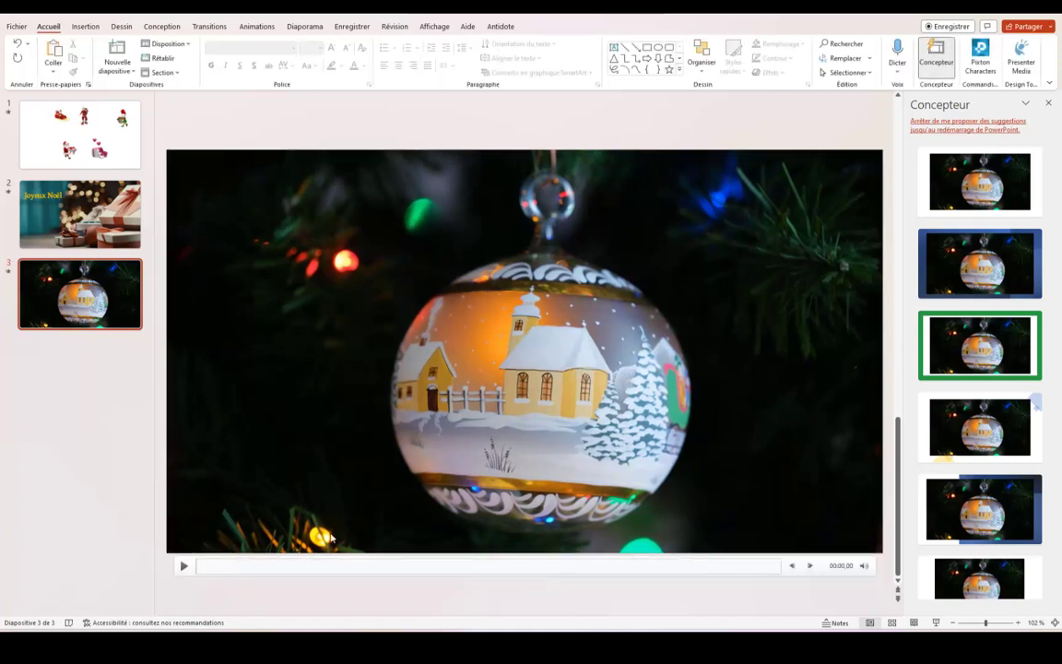
Copy the Joyeux Noël title from slide 2 and paste it onto slide 3.
left_click(42, 188)
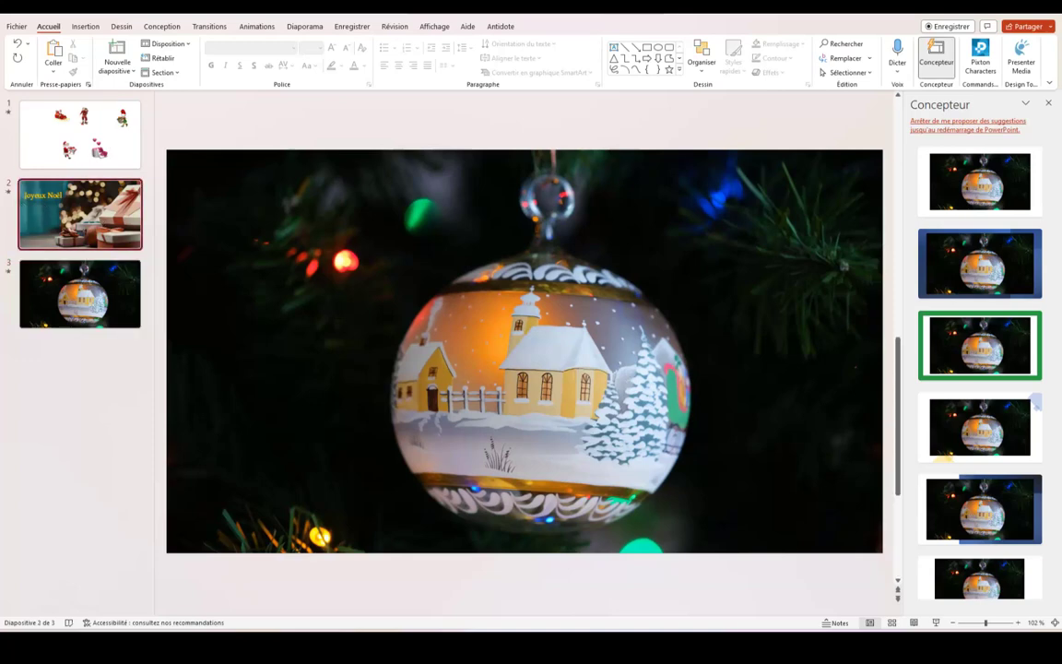
left_click(396, 236)
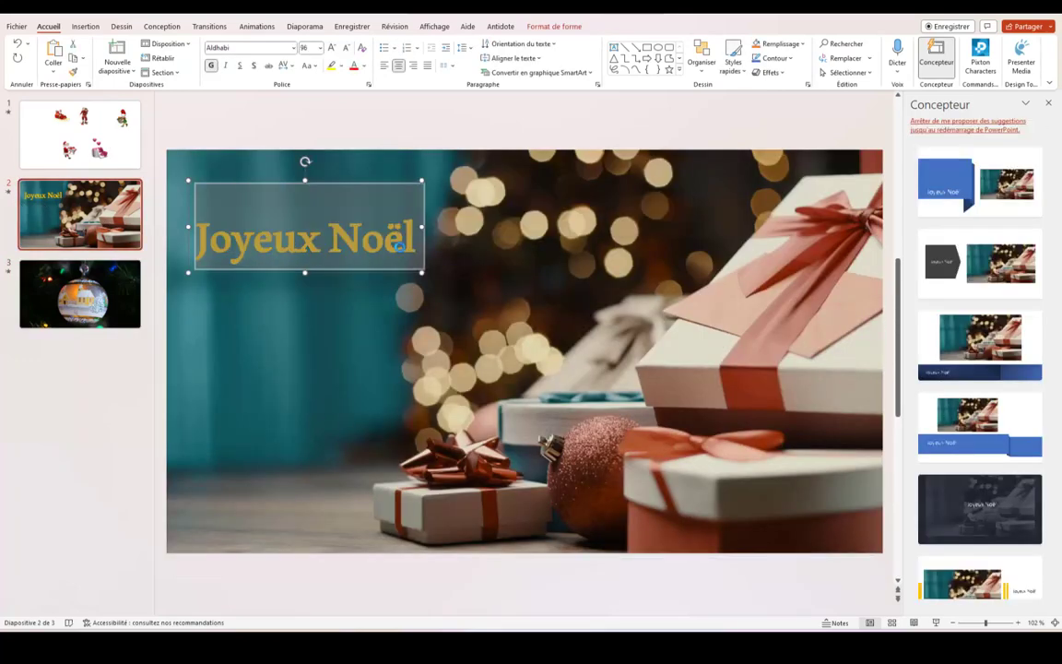
left_click(55, 262)
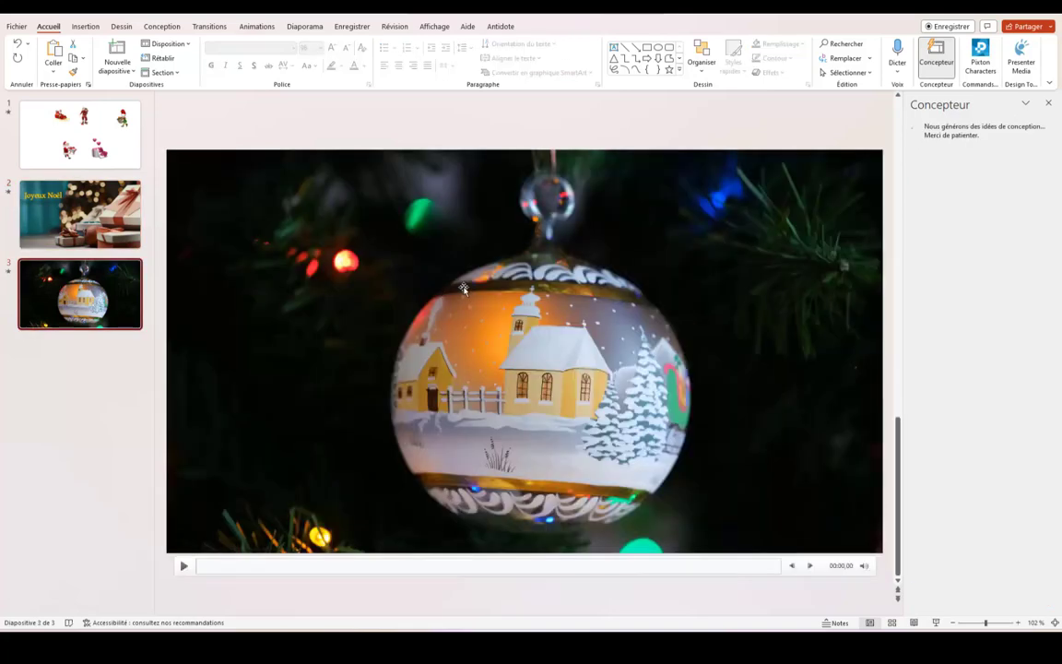
left_click(311, 200)
key("ctrl+v")
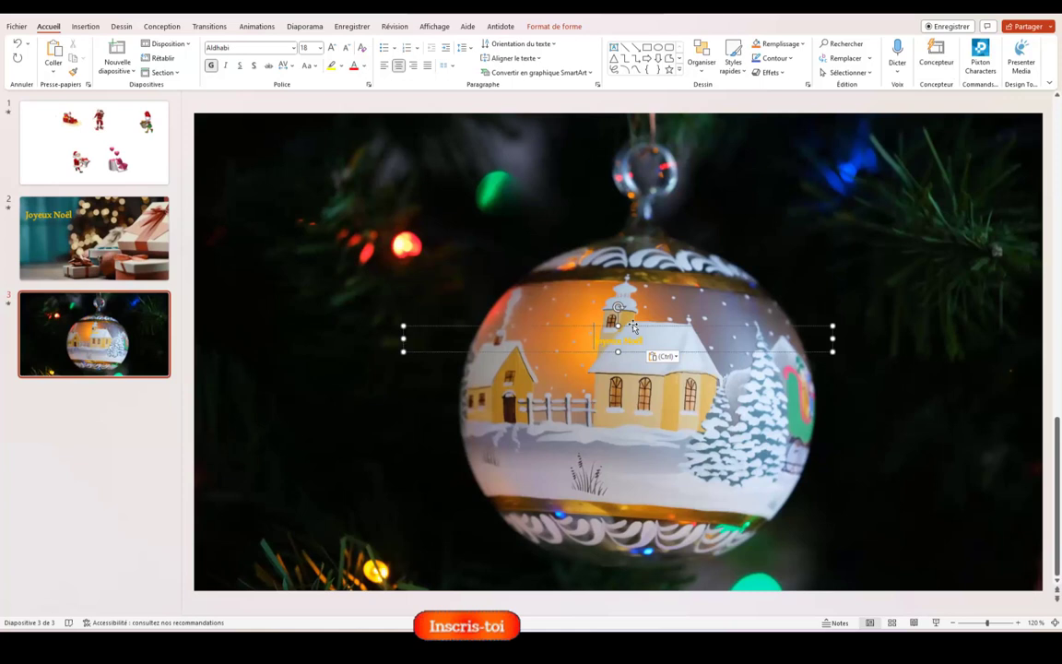
Set the pasted title to 96 pt, drag it to the upper-left, and reselect its text.
triple_click(633, 326)
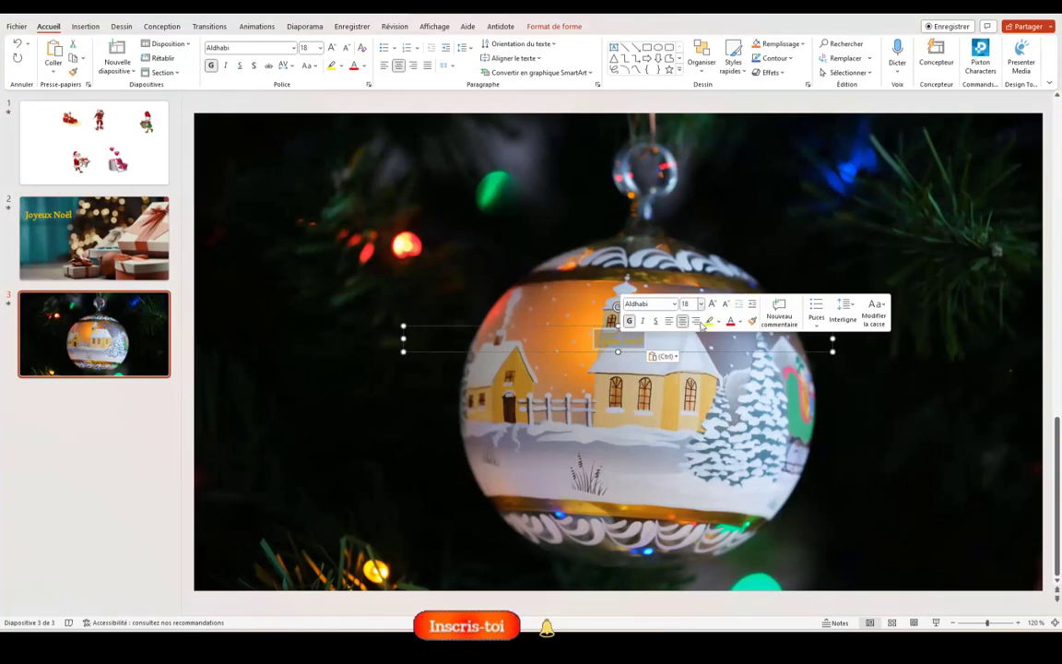
left_click(699, 303)
left_click(691, 611)
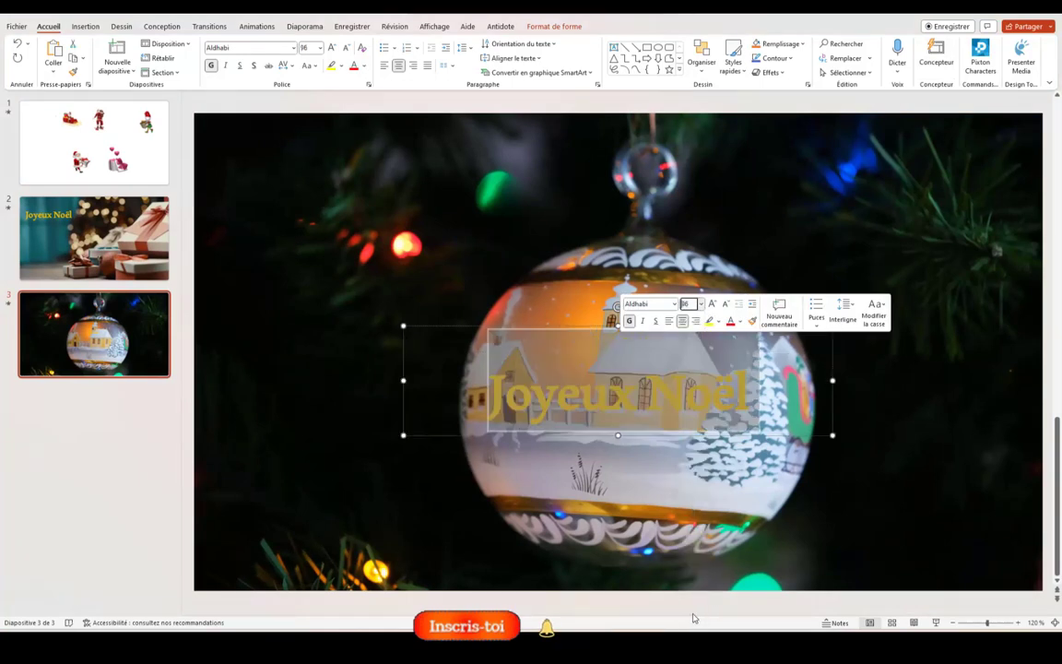
left_click(549, 385)
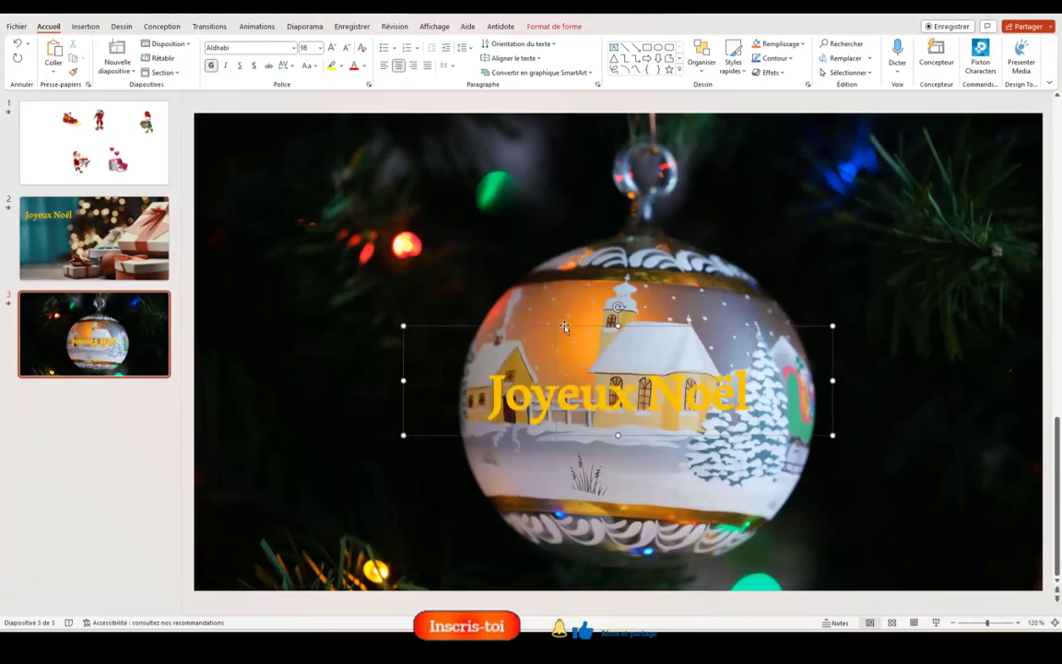
left_click_drag(565, 326, 324, 143)
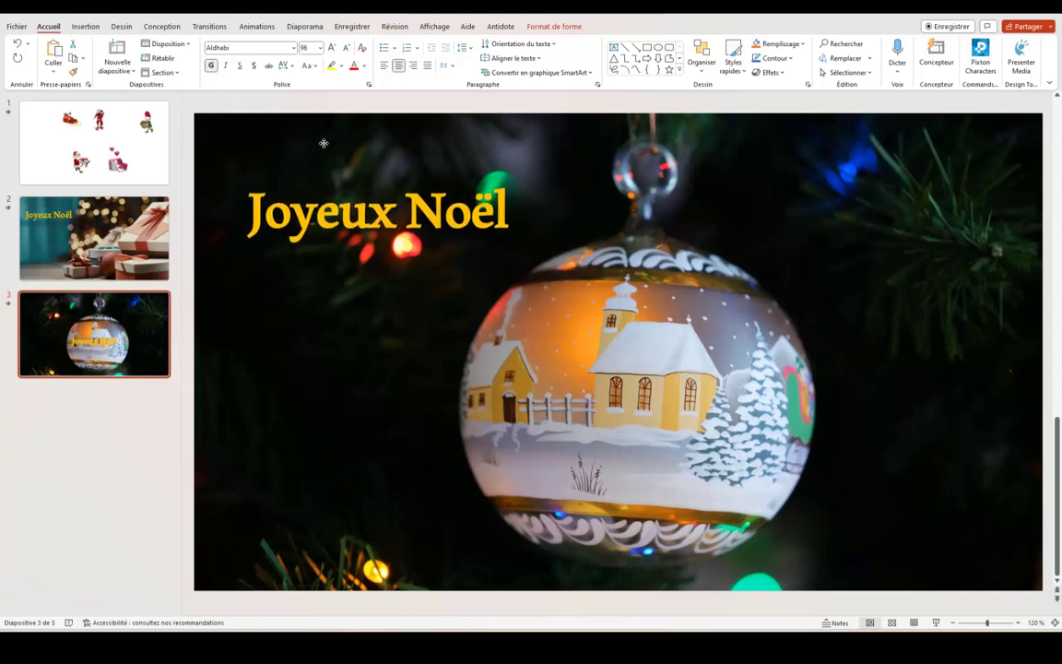
left_click(355, 487)
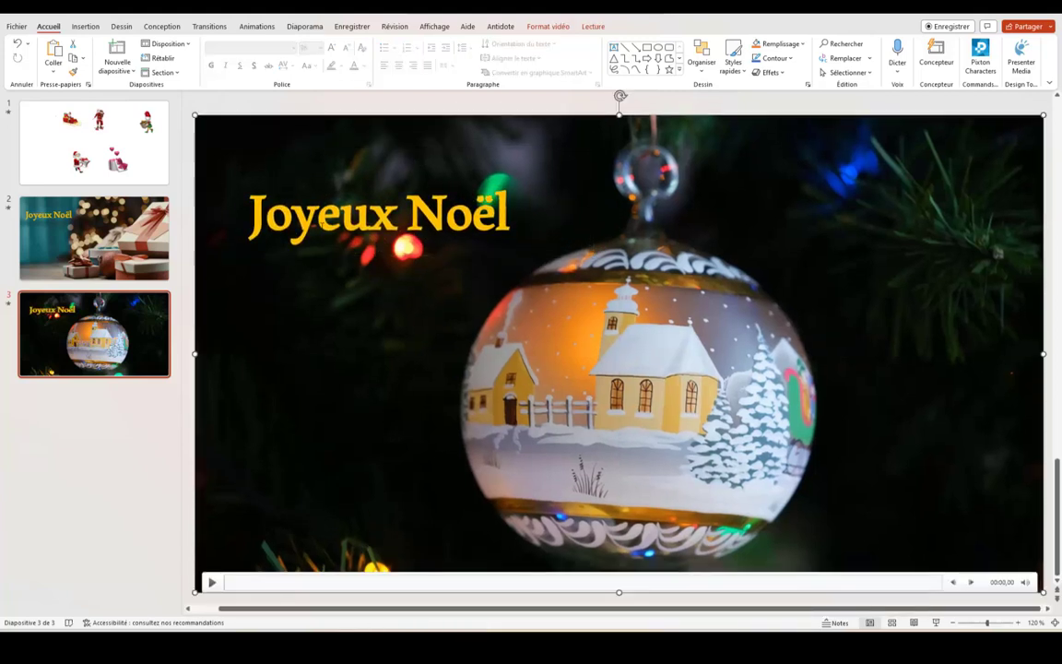
left_click(378, 214)
triple_click(378, 214)
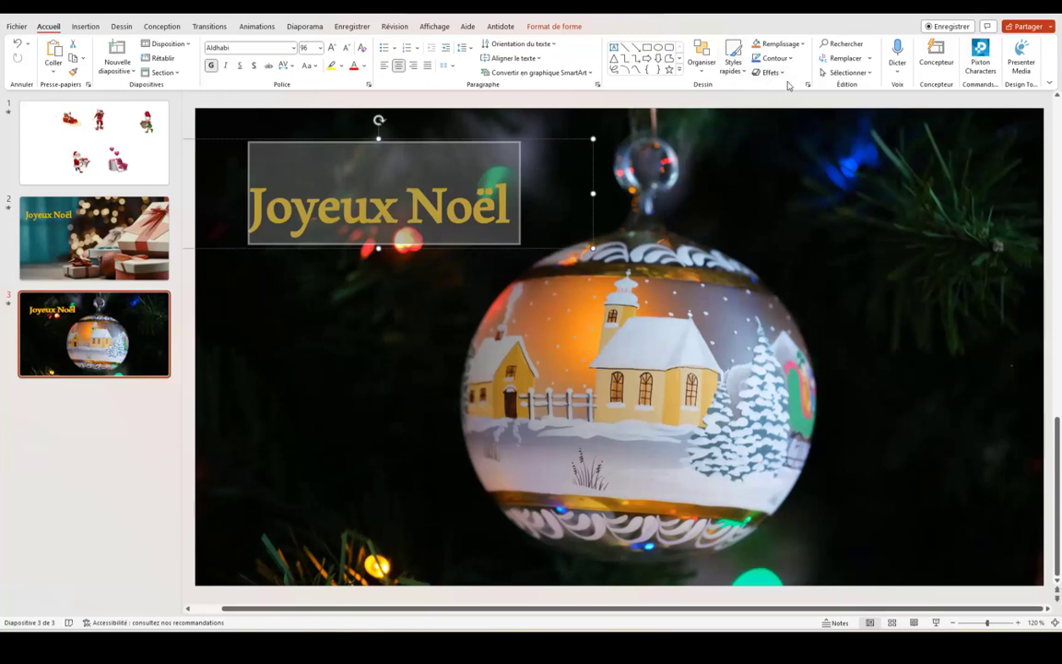
Apply a Top Bevel preset from the 3D Format text effects to the Joyeux Noël letters.
left_click(597, 84)
key("Escape")
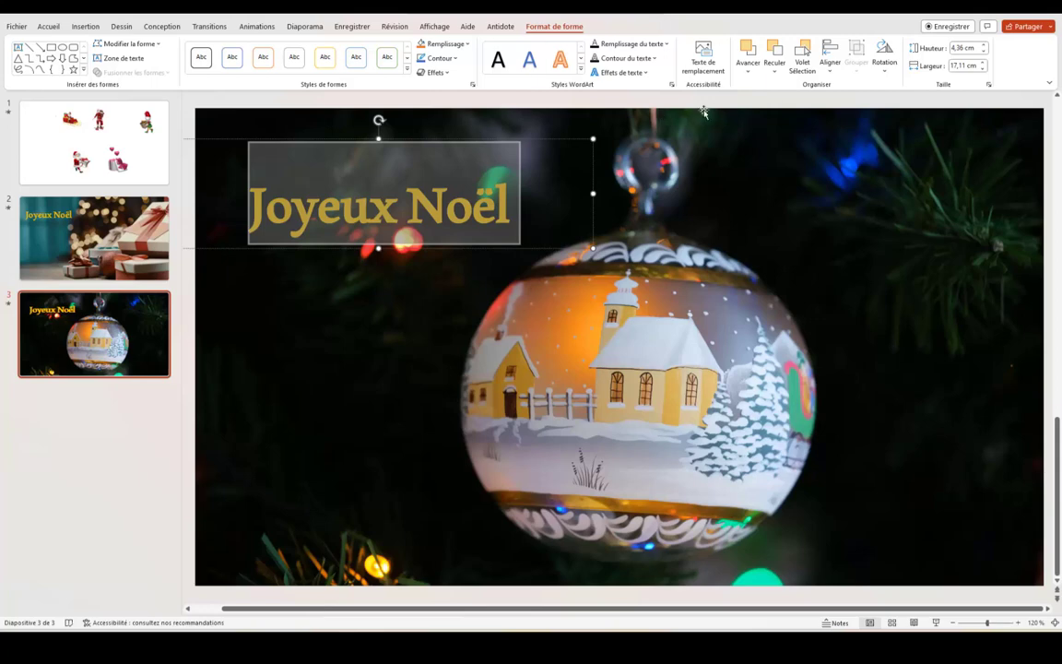
left_click(671, 84)
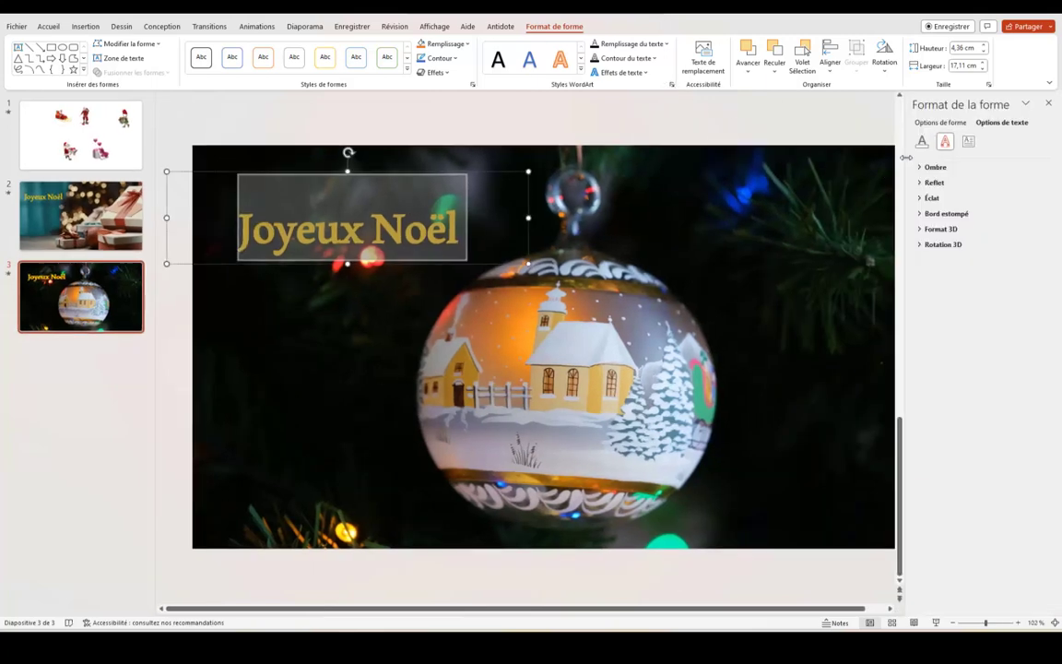
left_click(922, 230)
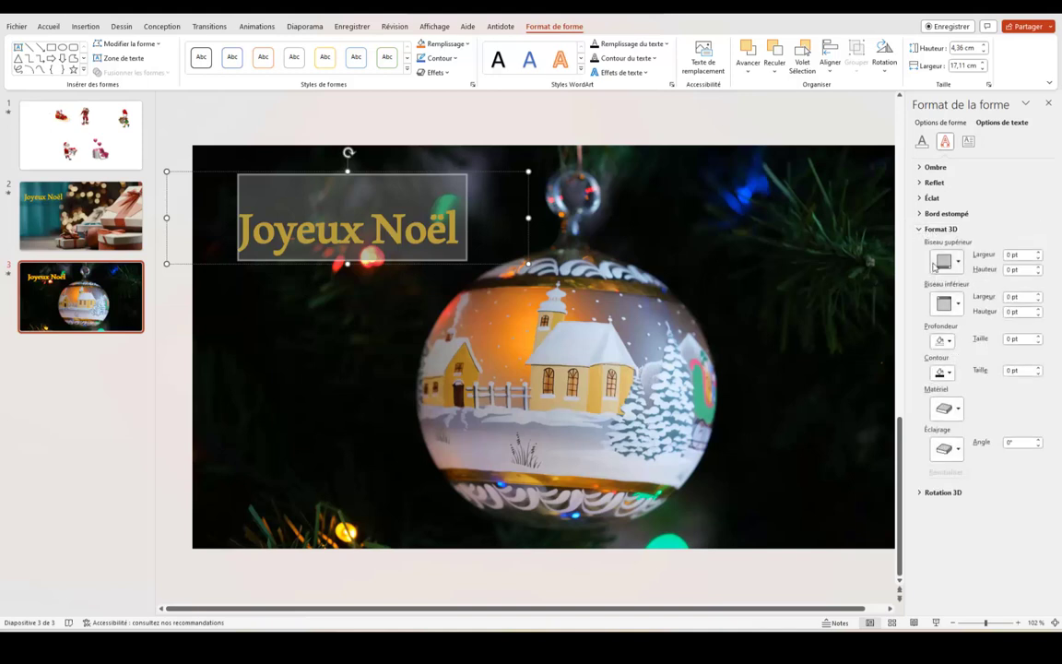
left_click(960, 265)
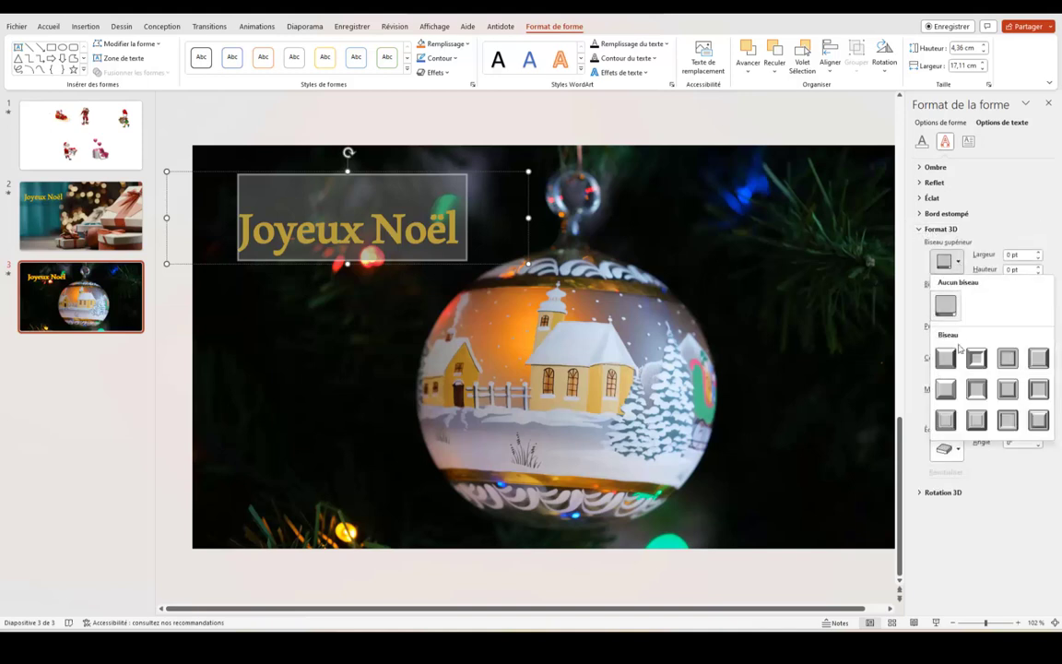
left_click(947, 394)
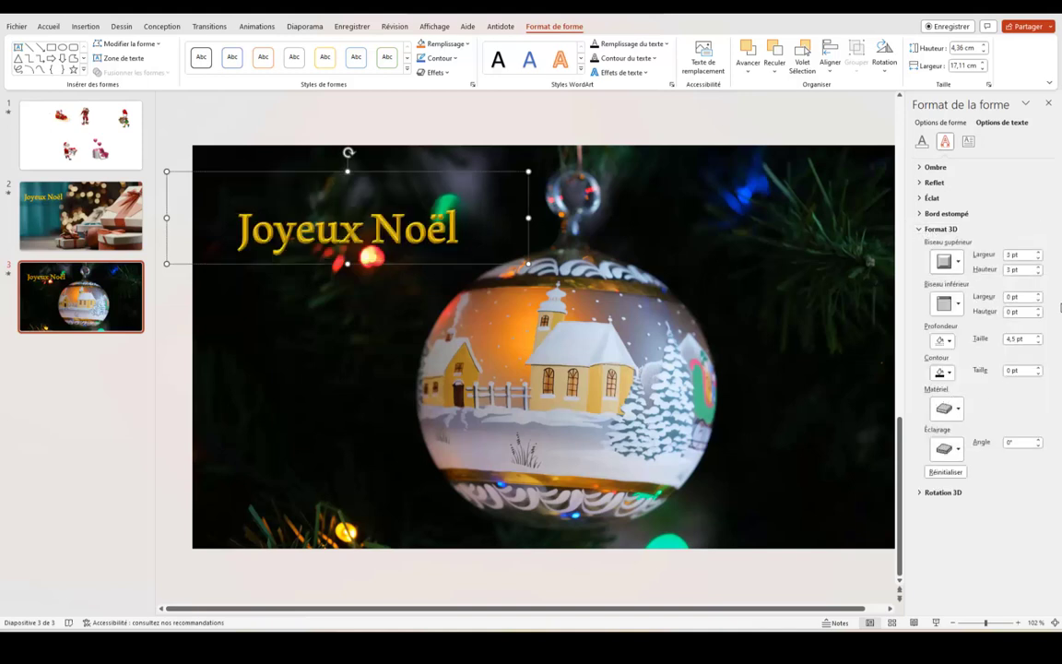
left_click(277, 443)
type("neige")
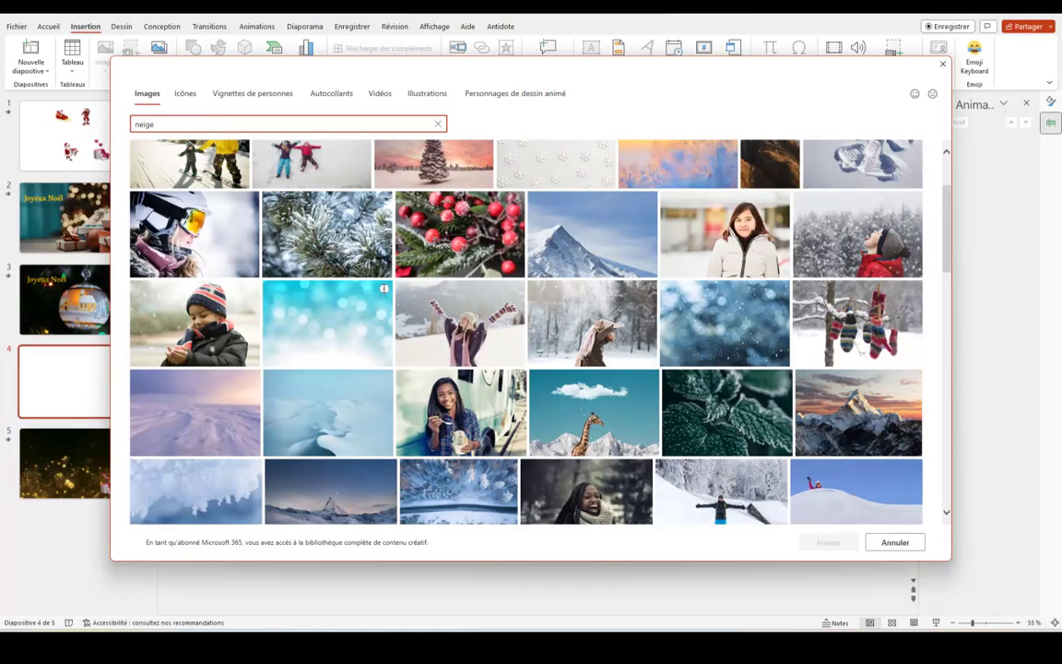
Insert the turquoise bokeh stock photo on slide 4 and stretch it to fill the slide.
left_click(384, 289)
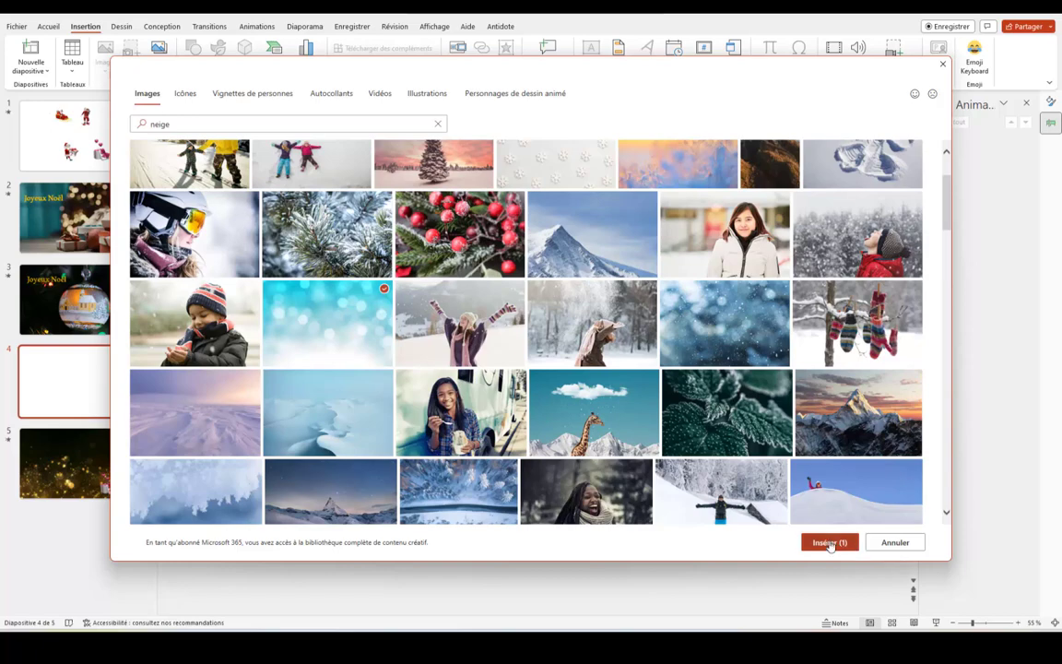
left_click(830, 543)
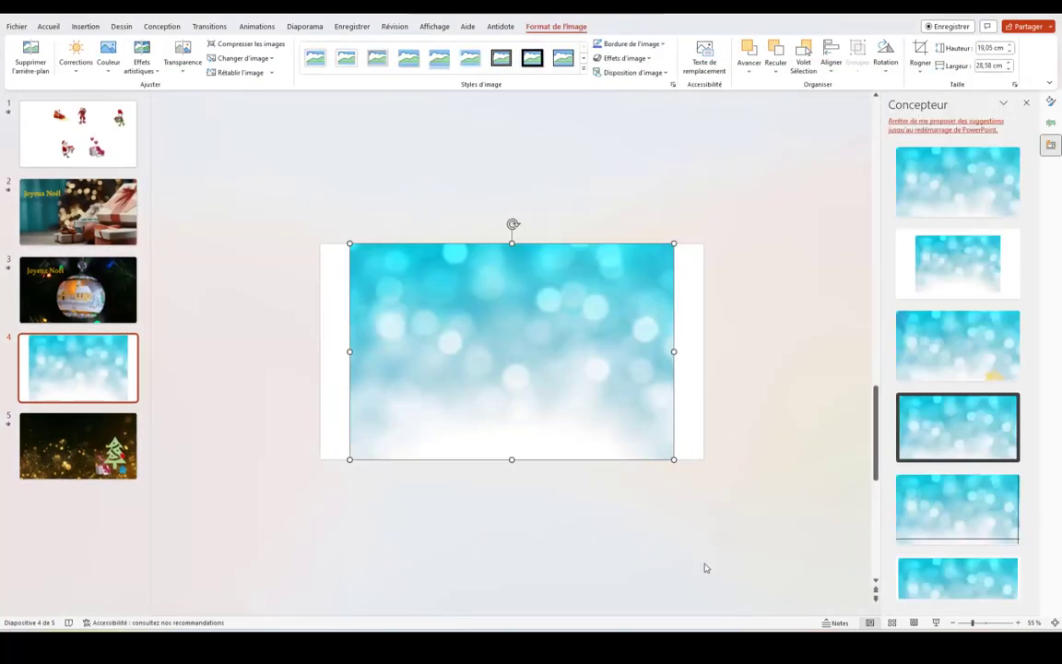
left_click(932, 182)
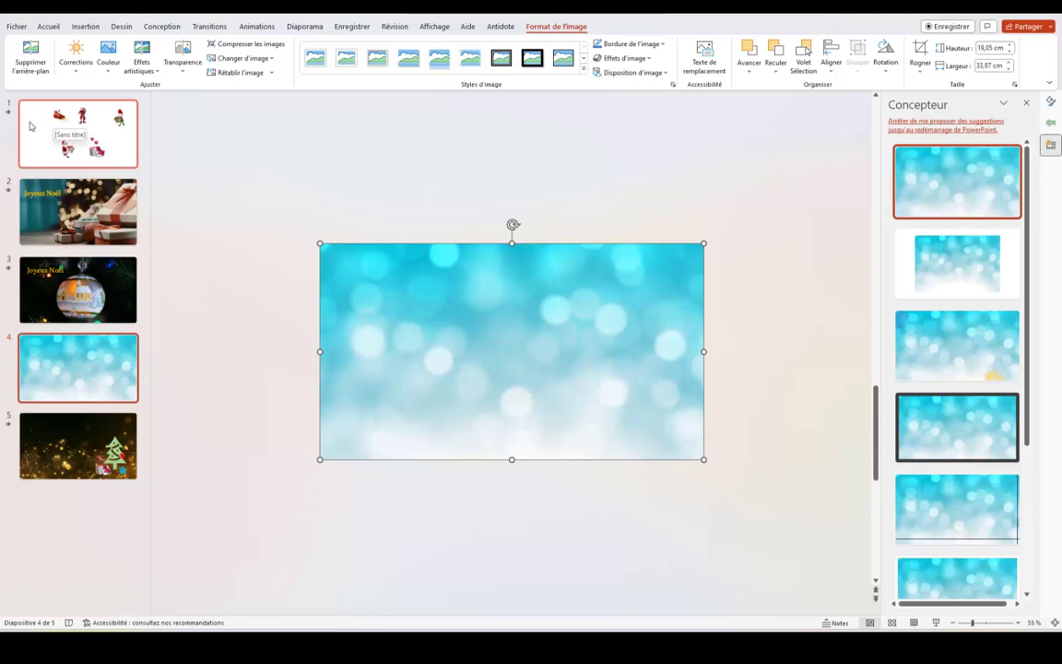
Copy the sleigh image on slide 1, paste it on slide 4, and drag it off the left edge.
left_click(27, 125)
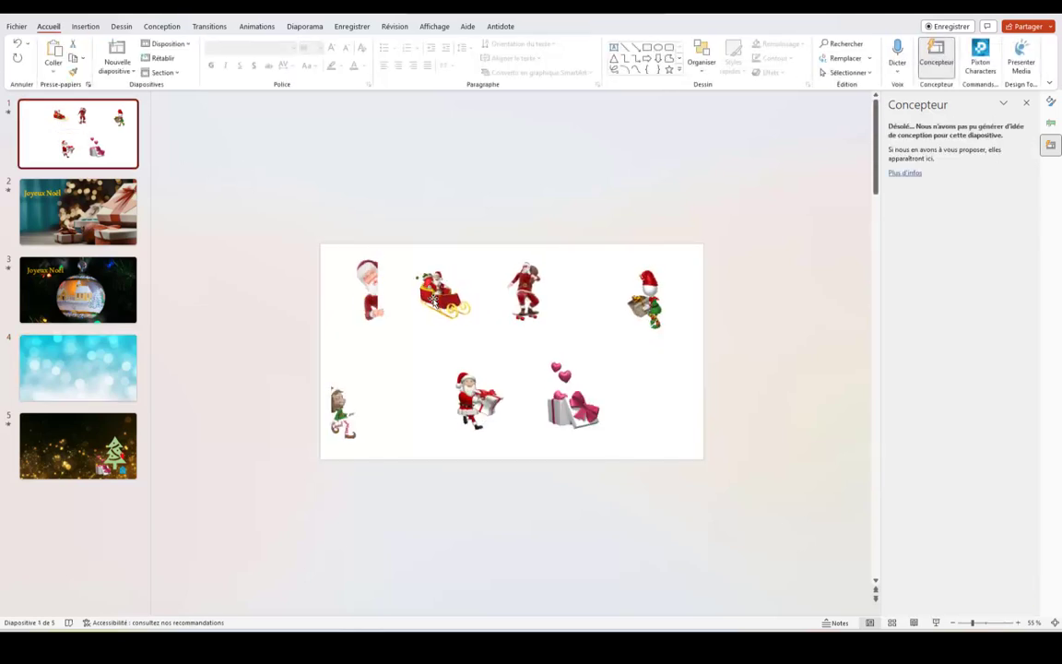
left_click(437, 288)
right_click(445, 293)
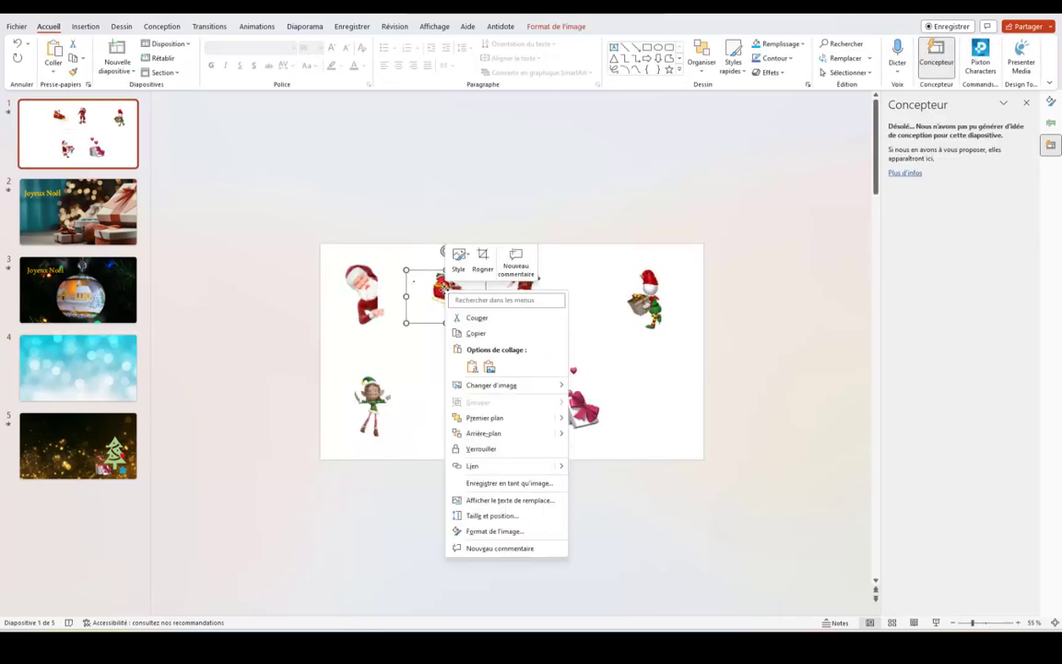
left_click(477, 334)
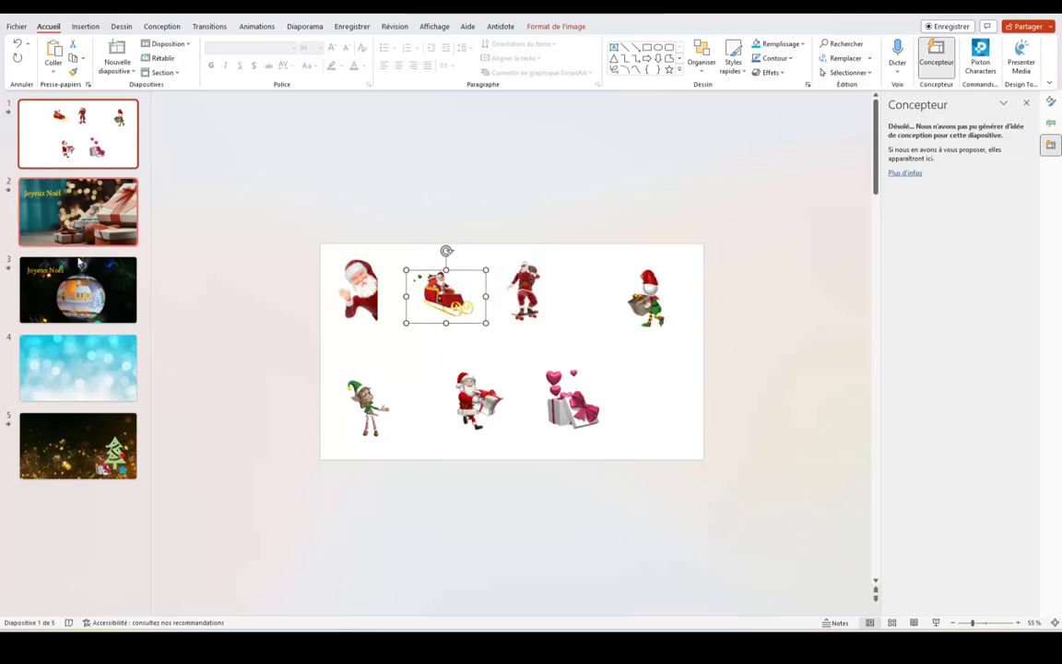
left_click(79, 367)
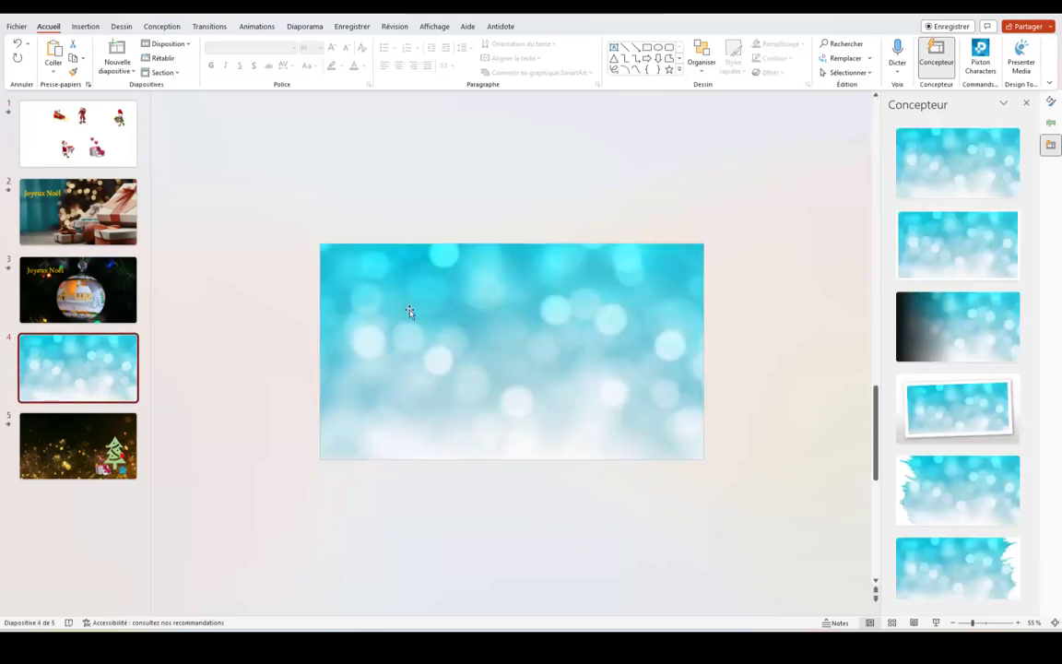
key("ctrl+v")
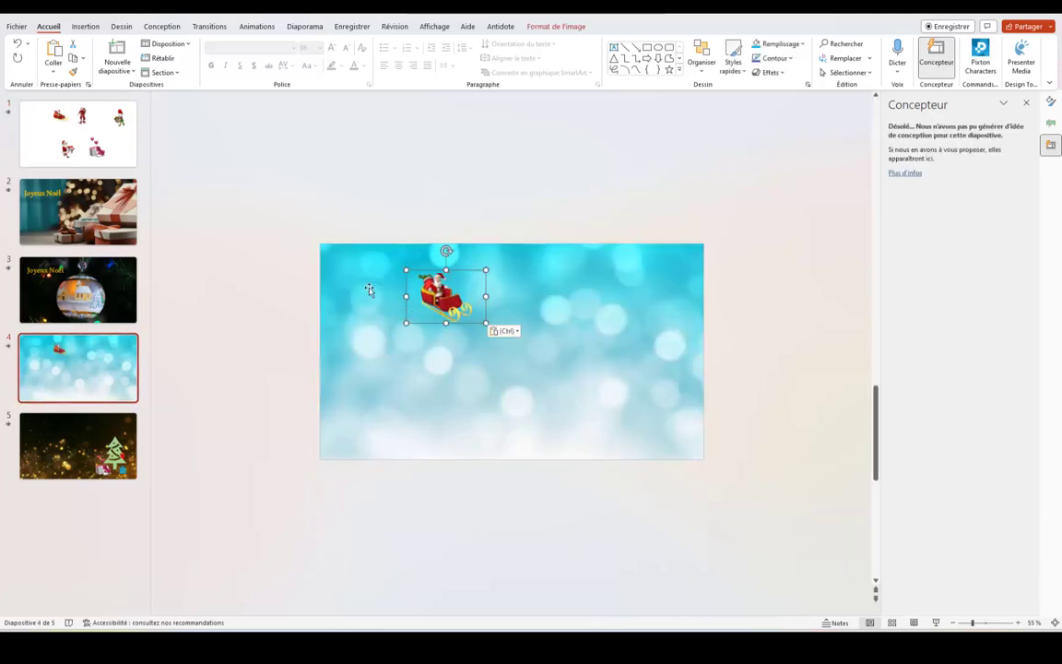
left_click_drag(442, 295, 258, 267)
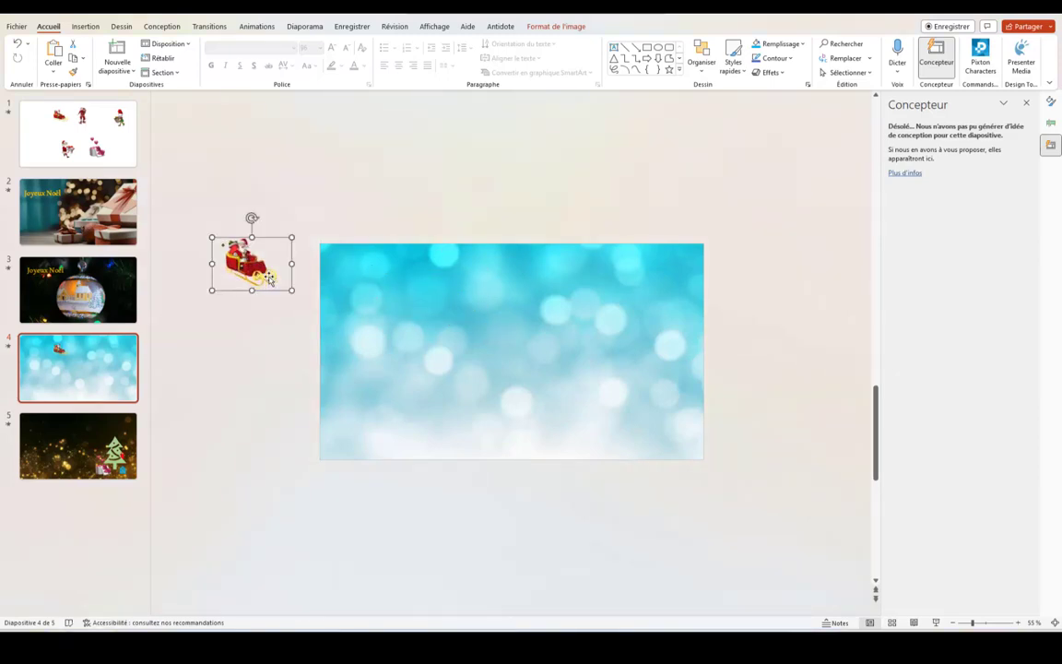
Give the sleigh a custom motion path curving across to beyond the right edge, then preview it.
left_click(257, 26)
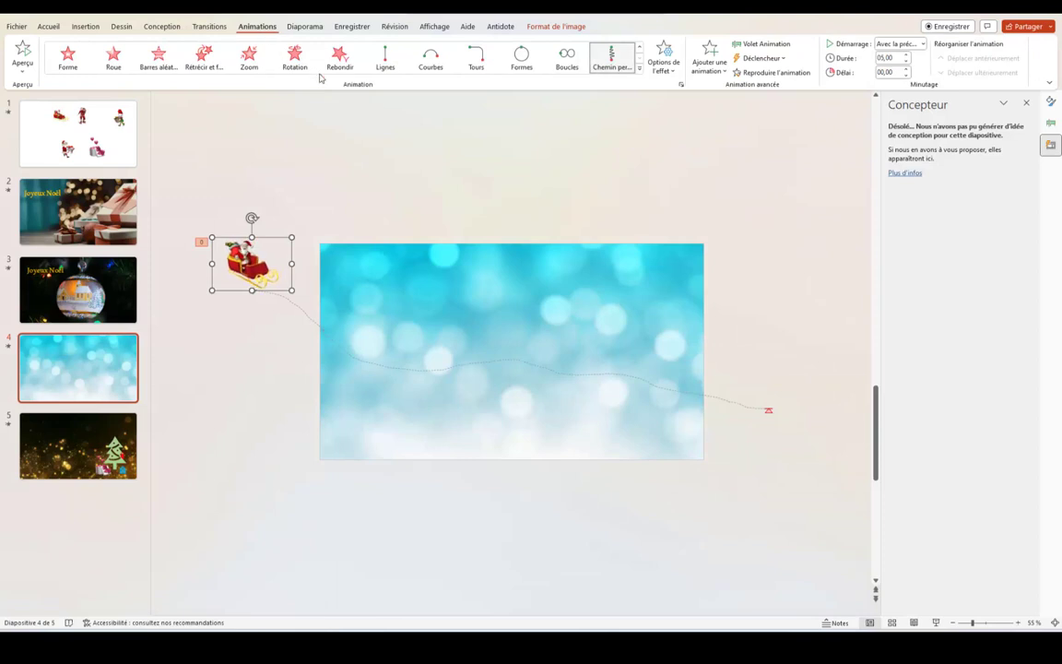
left_click(195, 236)
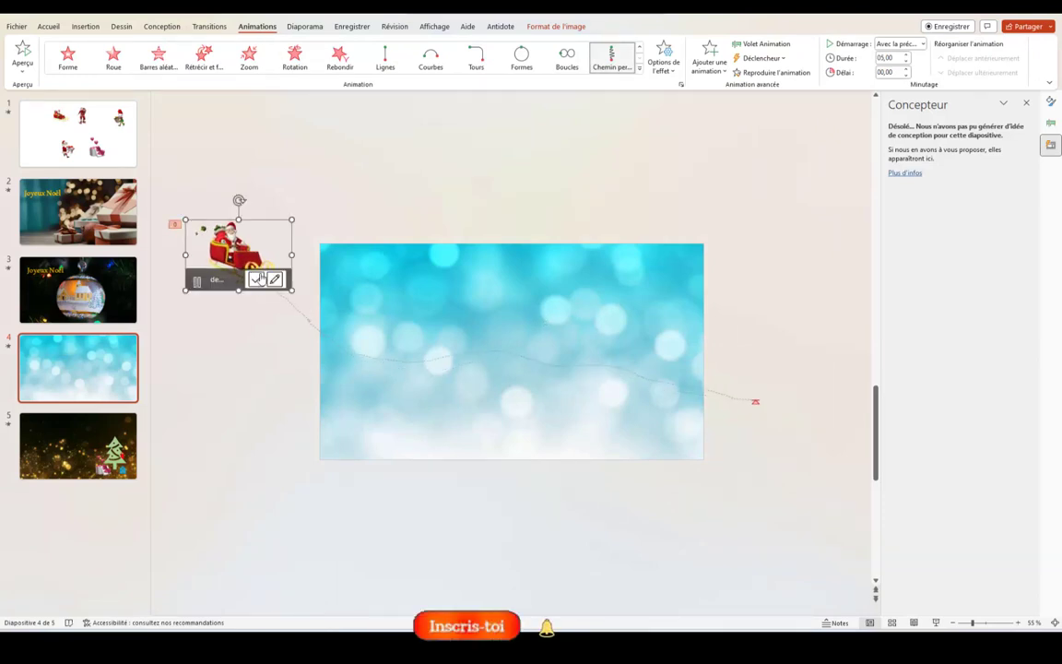
left_click_drag(194, 223, 238, 278)
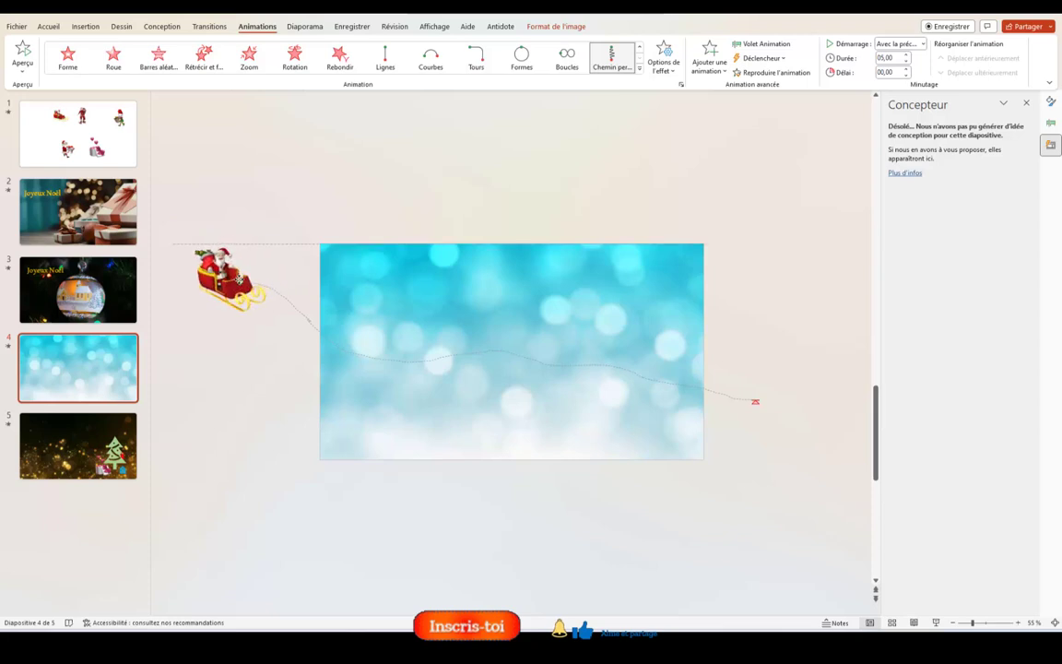
left_click(9, 348)
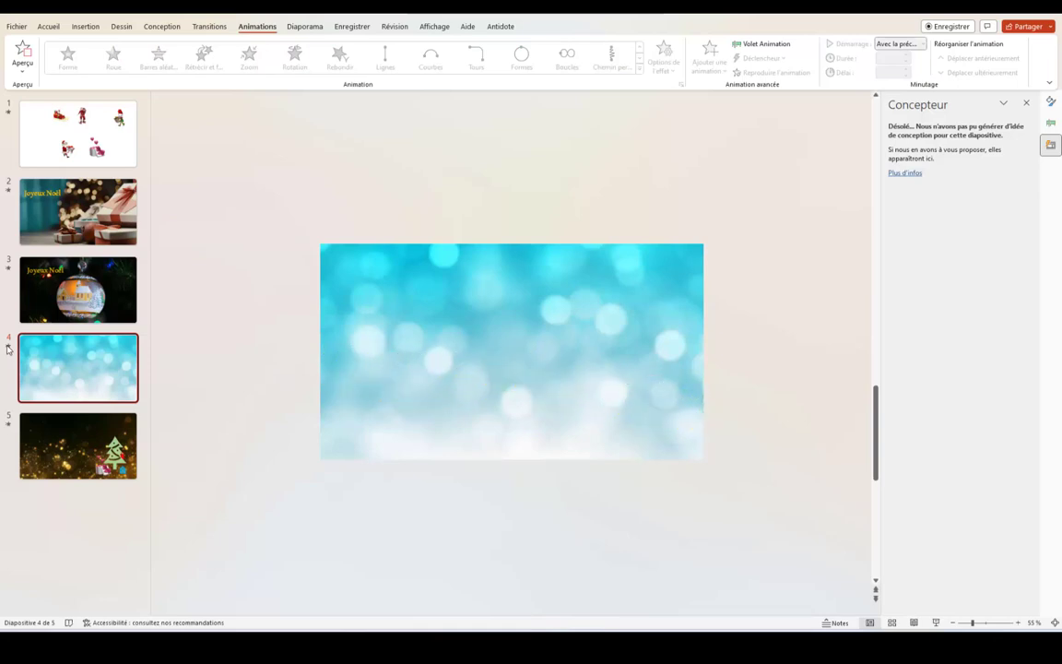
left_click(292, 357)
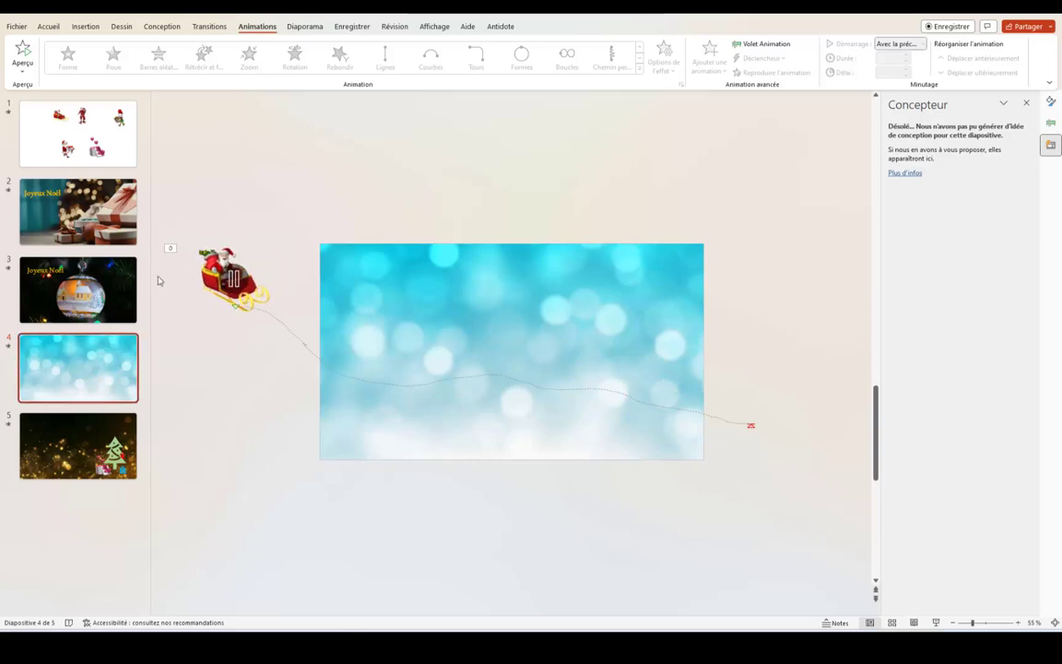
Select and then deselect the bokeh background picture on slide 4.
left_click(463, 277)
left_click(84, 26)
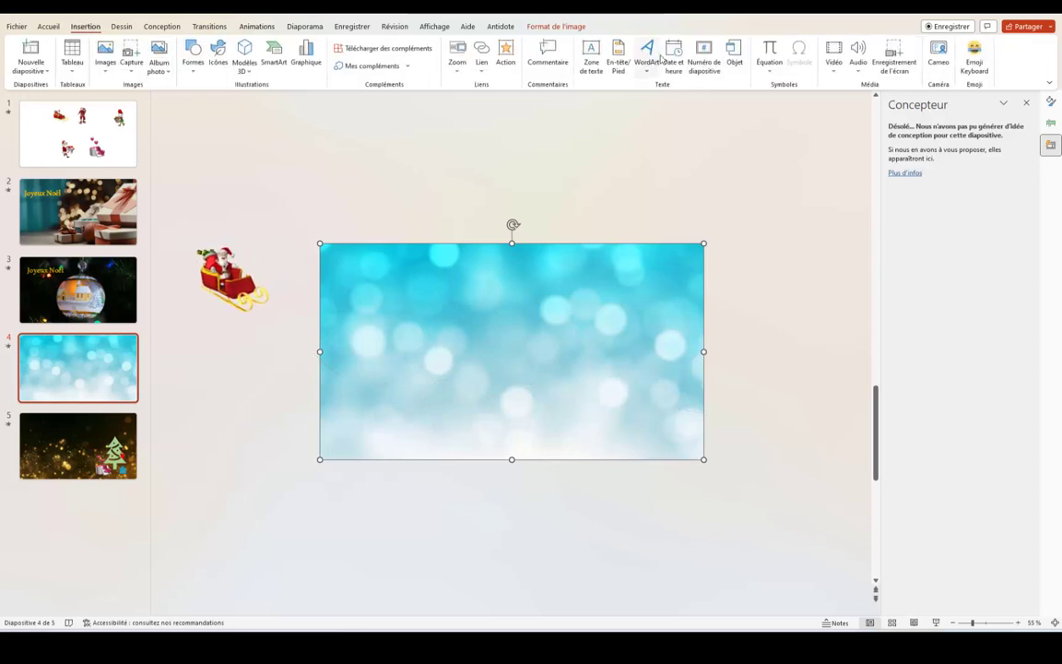
left_click(464, 164)
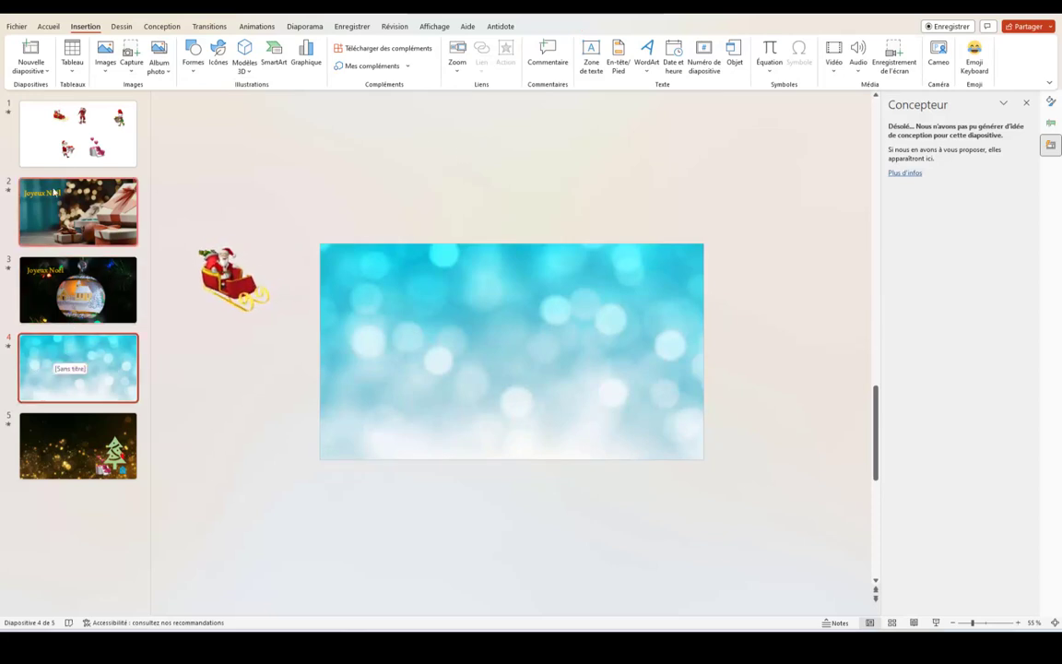
Copy the skating Santa from slide 1, paste it on slide 4, and drag it past the right edge.
left_click(81, 115)
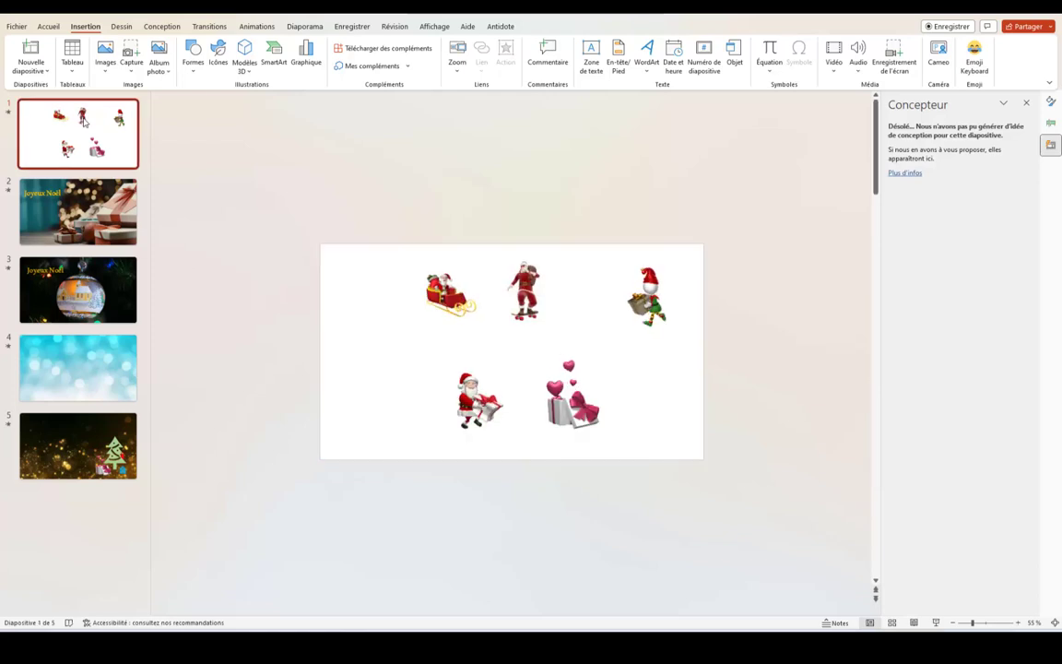
left_click(522, 281)
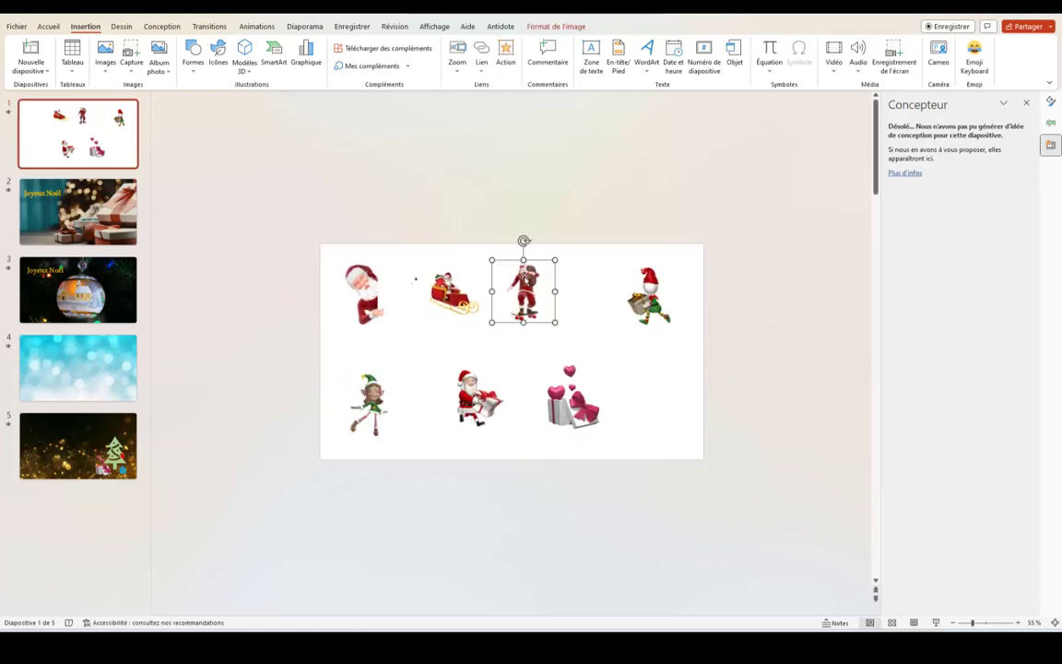
right_click(525, 279)
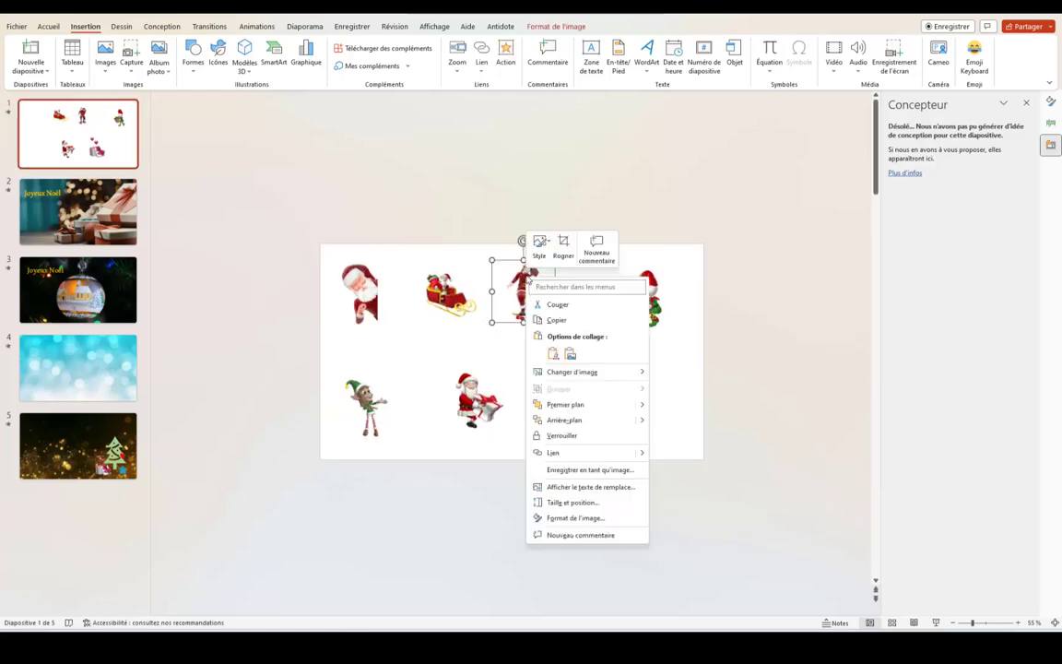
left_click(557, 319)
left_click(113, 370)
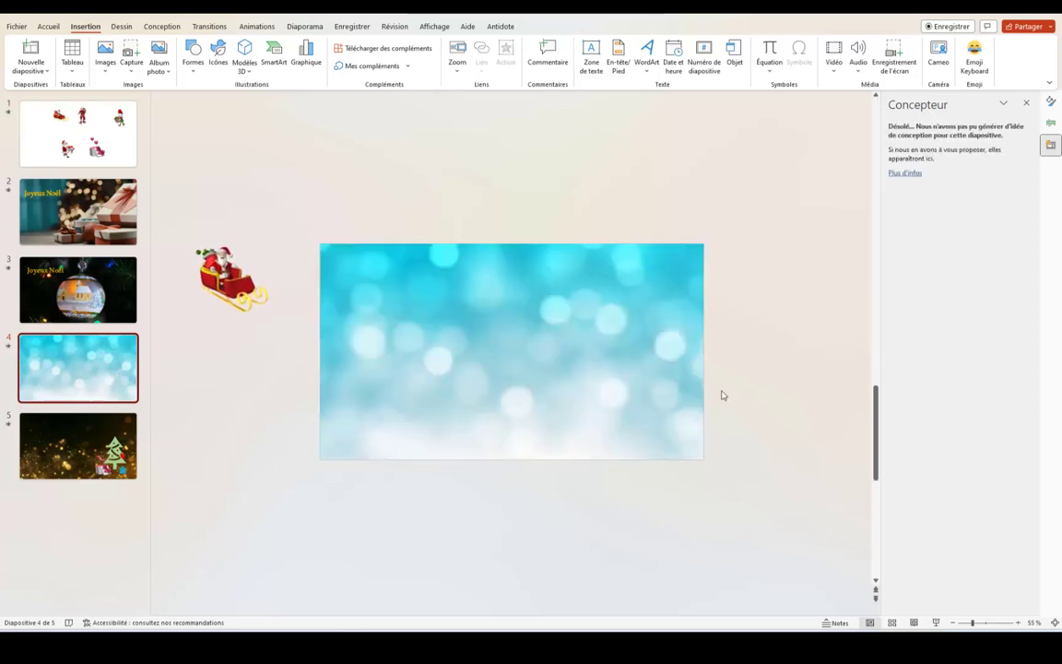
key("ctrl+v")
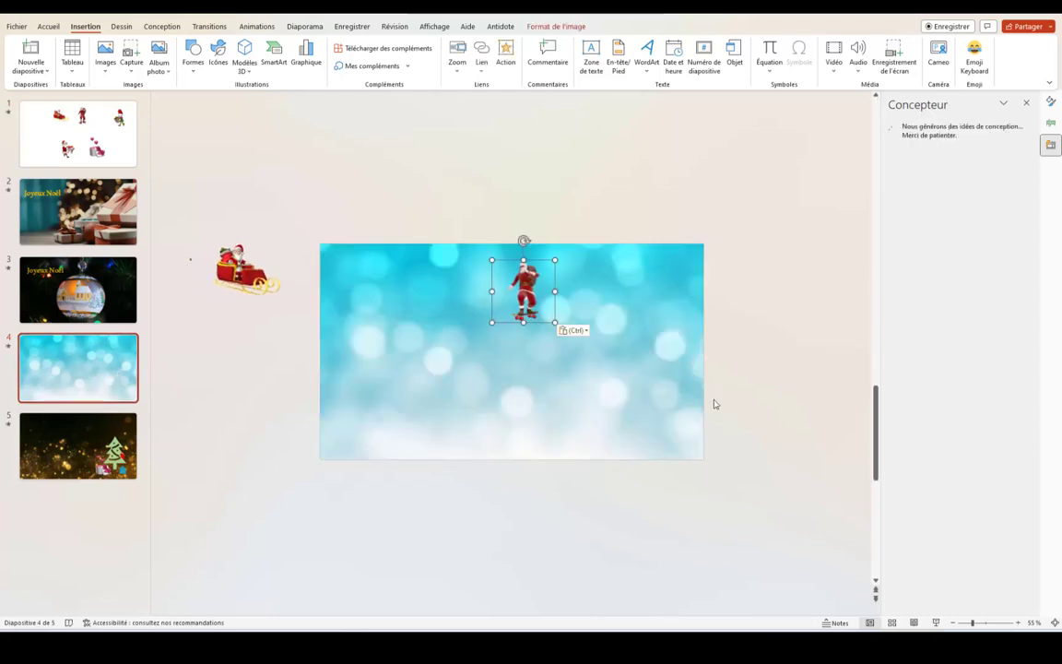
left_click_drag(542, 295, 813, 417)
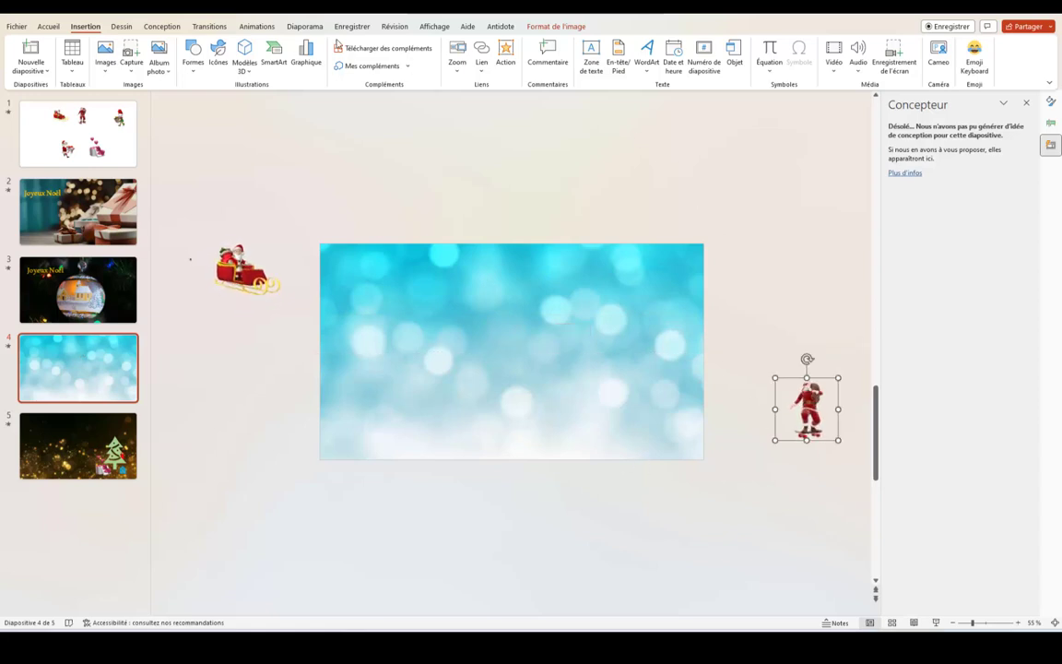
left_click(256, 26)
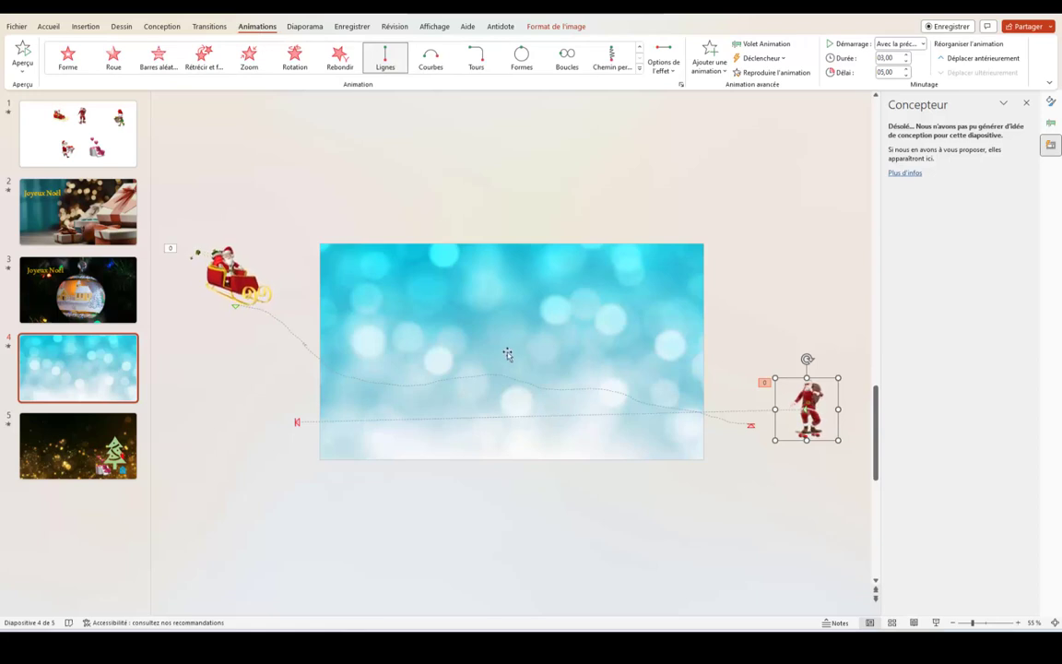
Open slide 4's Animation pane, listing the Image 14 and Image 15 Santa animations.
left_click(495, 585)
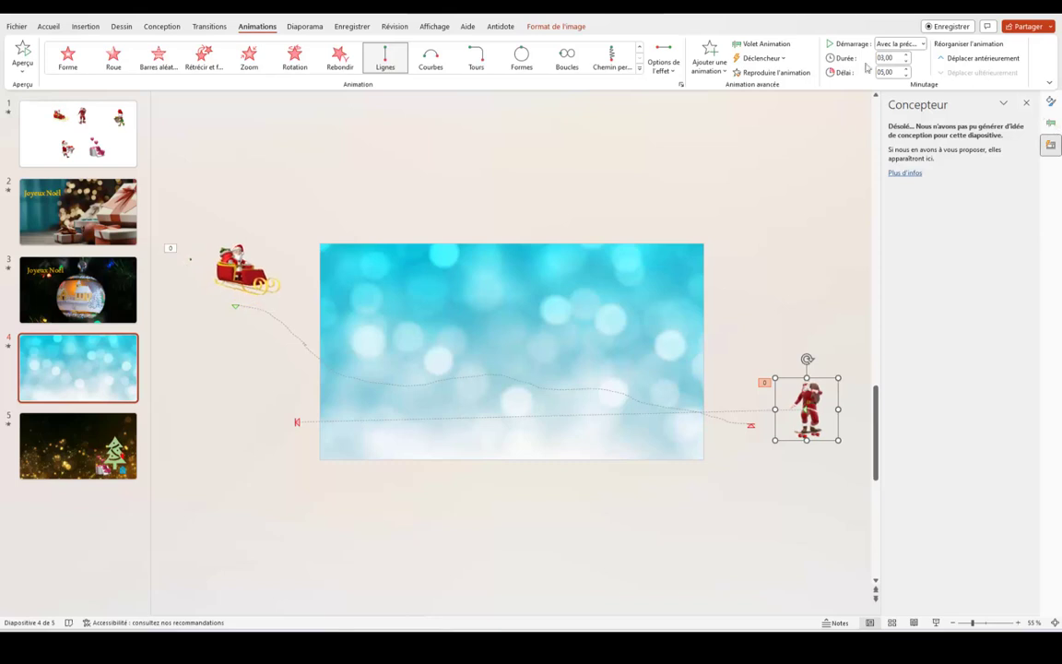
left_click(757, 44)
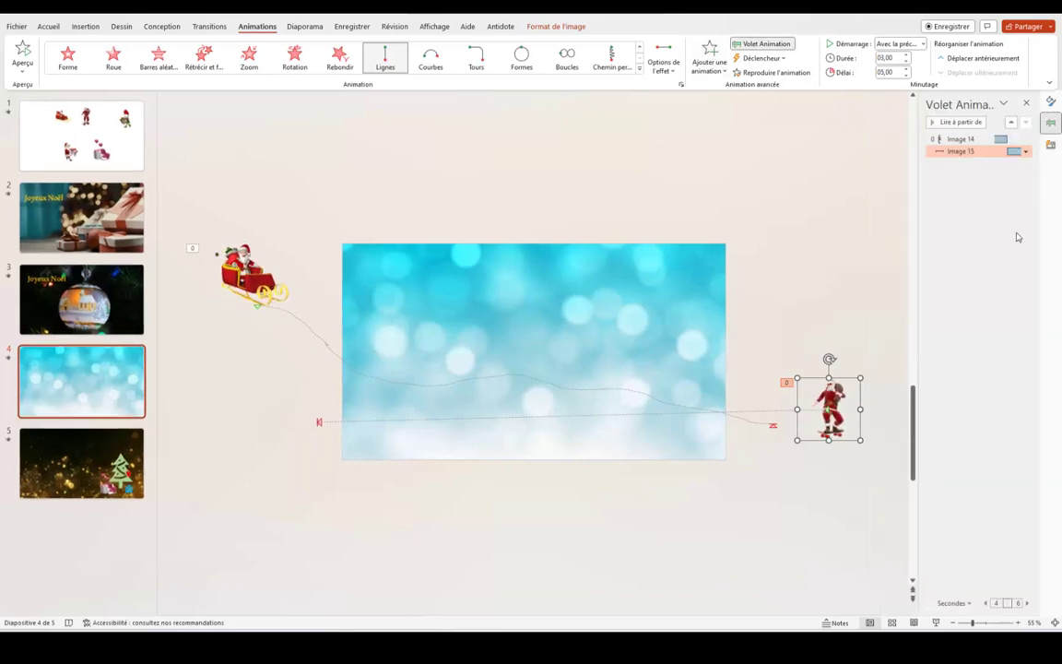
Set Image 15's smooth start (Démarrage en douceur) to 0 s so the glide starts at full speed.
left_click(1025, 151)
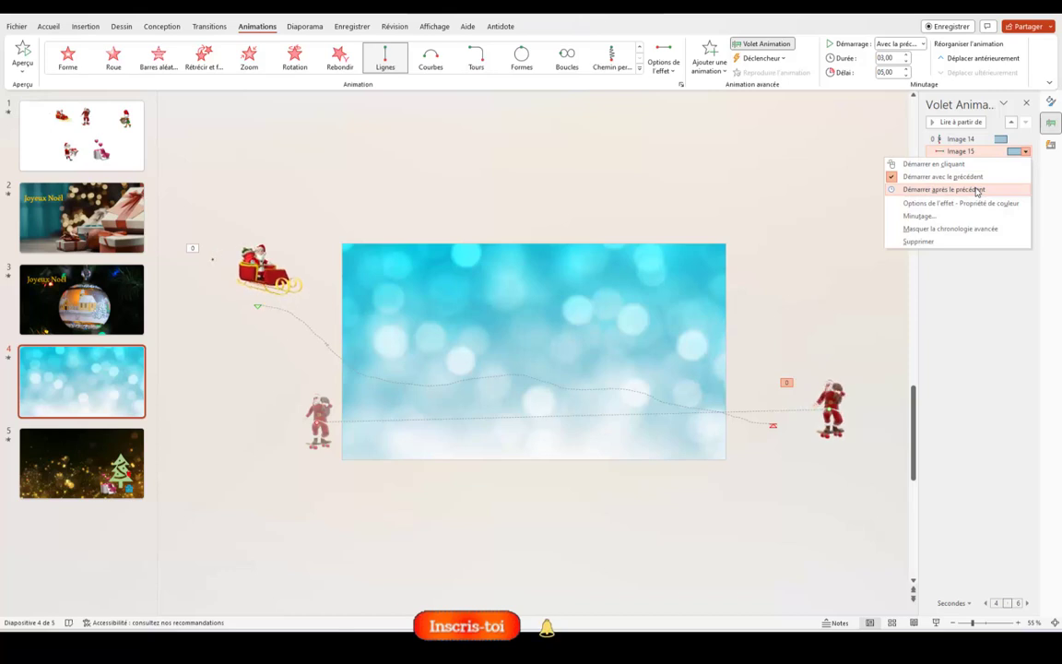
left_click(960, 203)
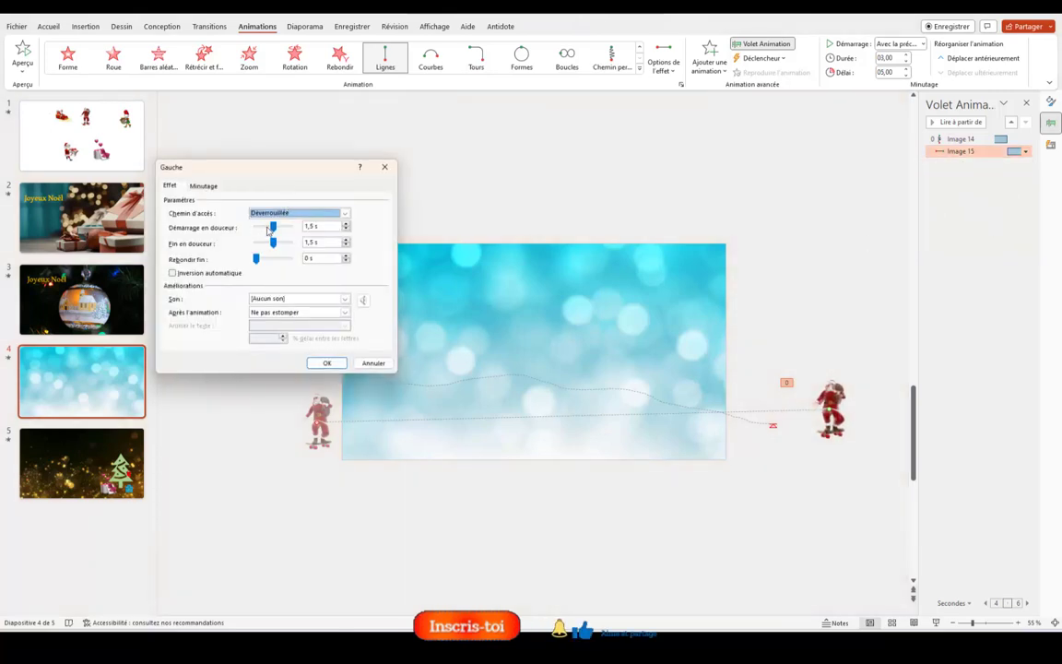
left_click_drag(273, 228, 260, 230)
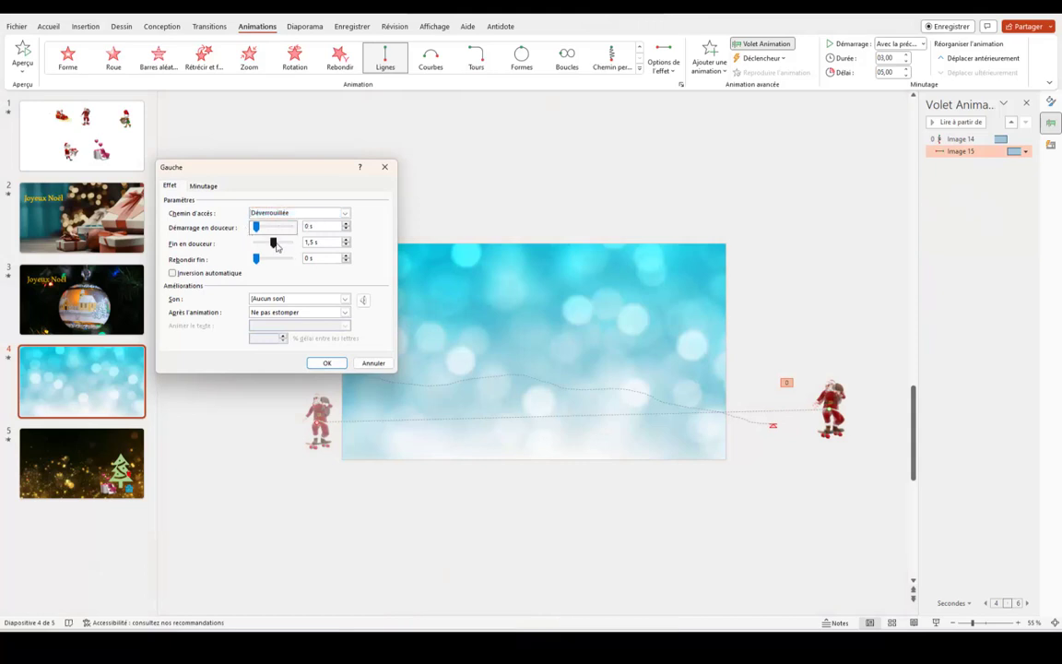
left_click(204, 187)
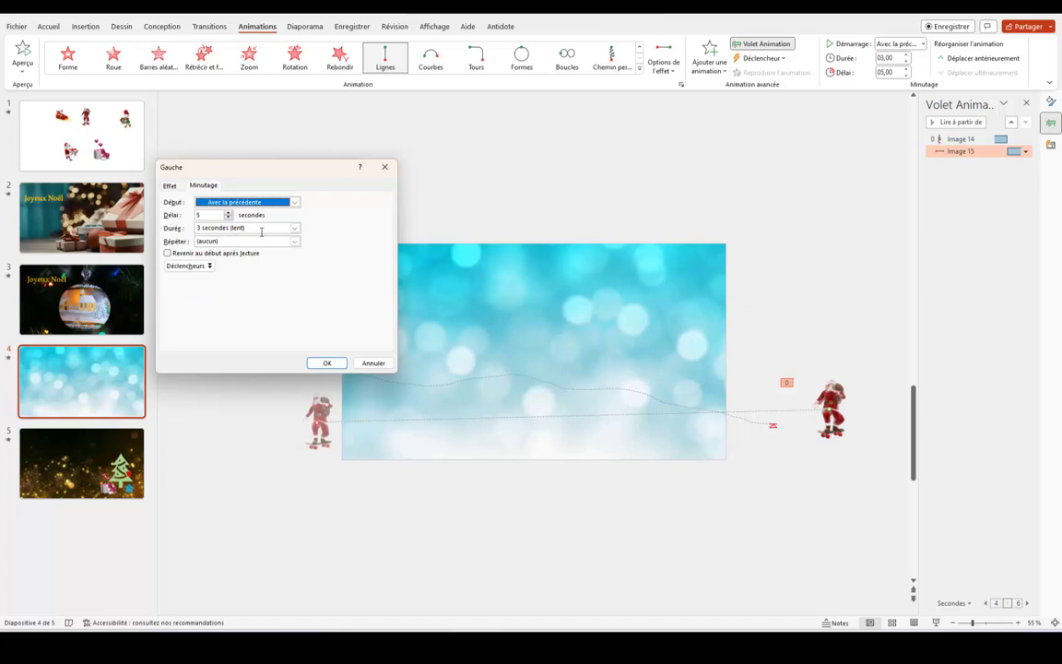
left_click(328, 364)
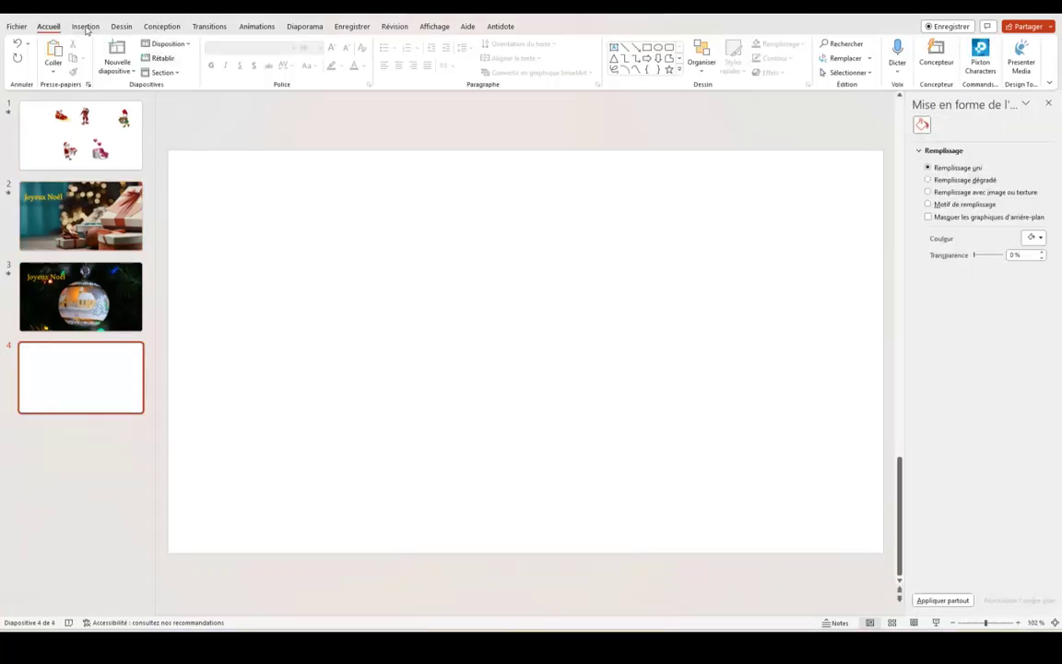
Search stock images for 'Noël' and pick the dark golden-sparkles photo.
left_click(84, 27)
left_click(106, 74)
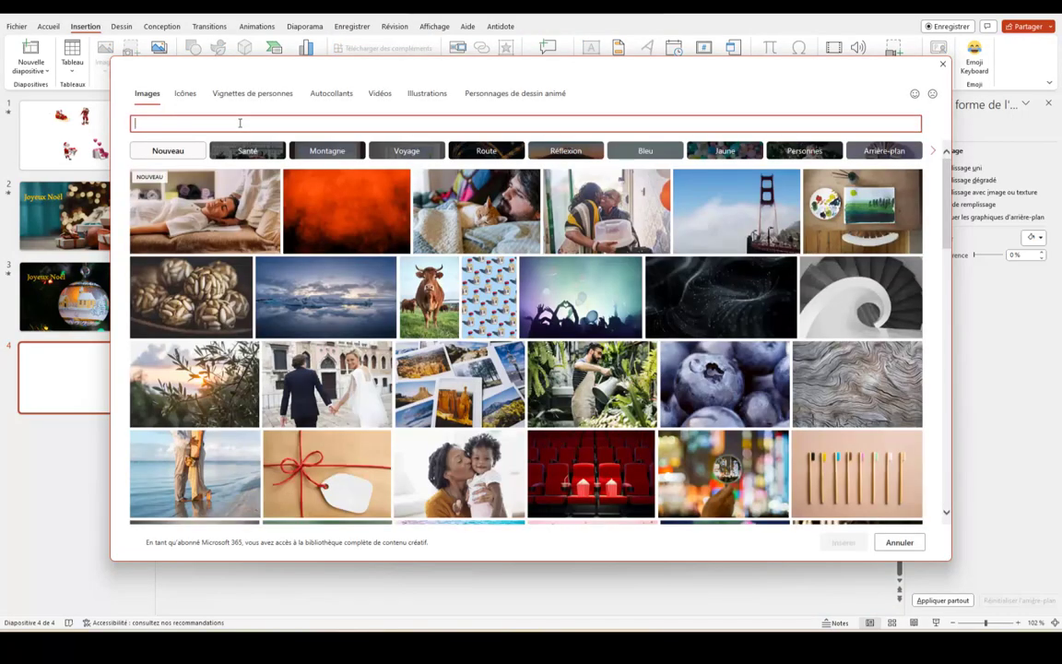
type("Noël")
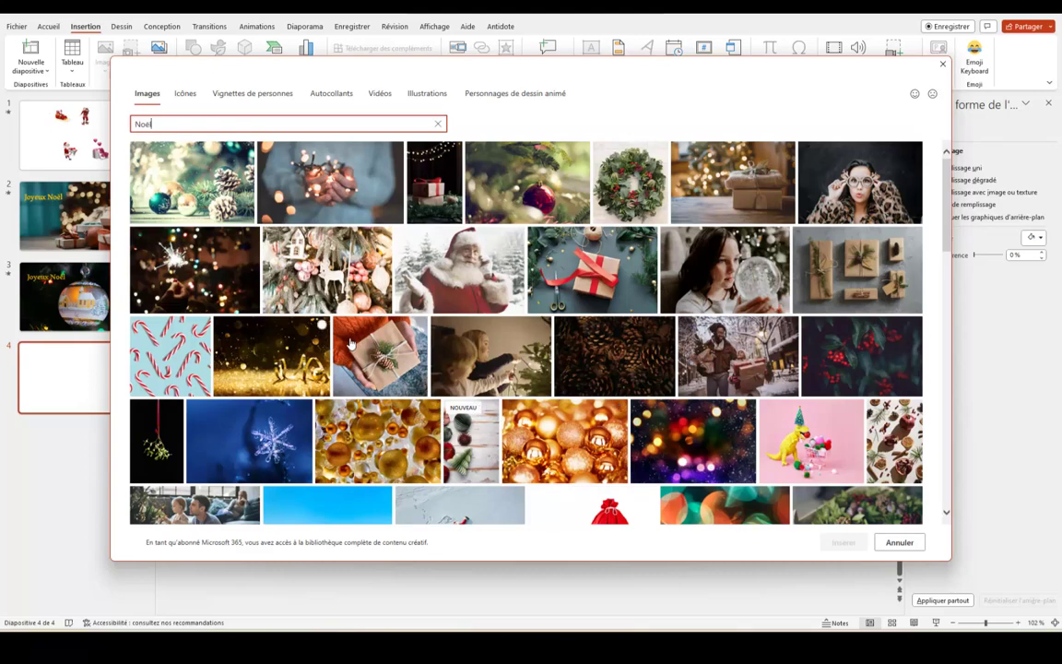
scroll(494, 404, "down", 2)
scroll(475, 394, "down", 3)
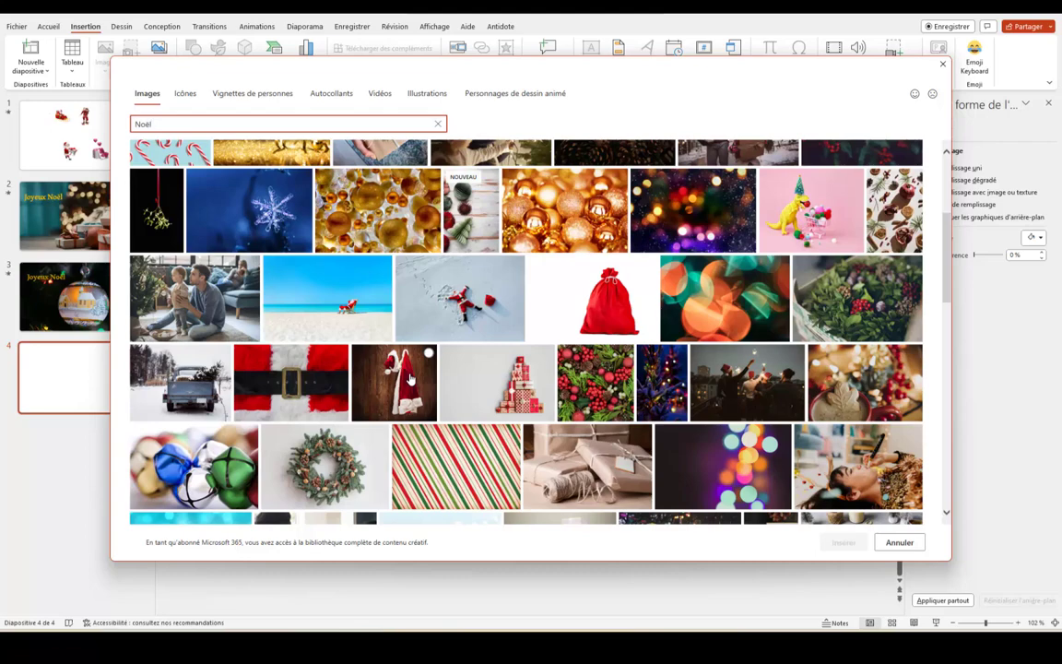
scroll(410, 378, "down", 5)
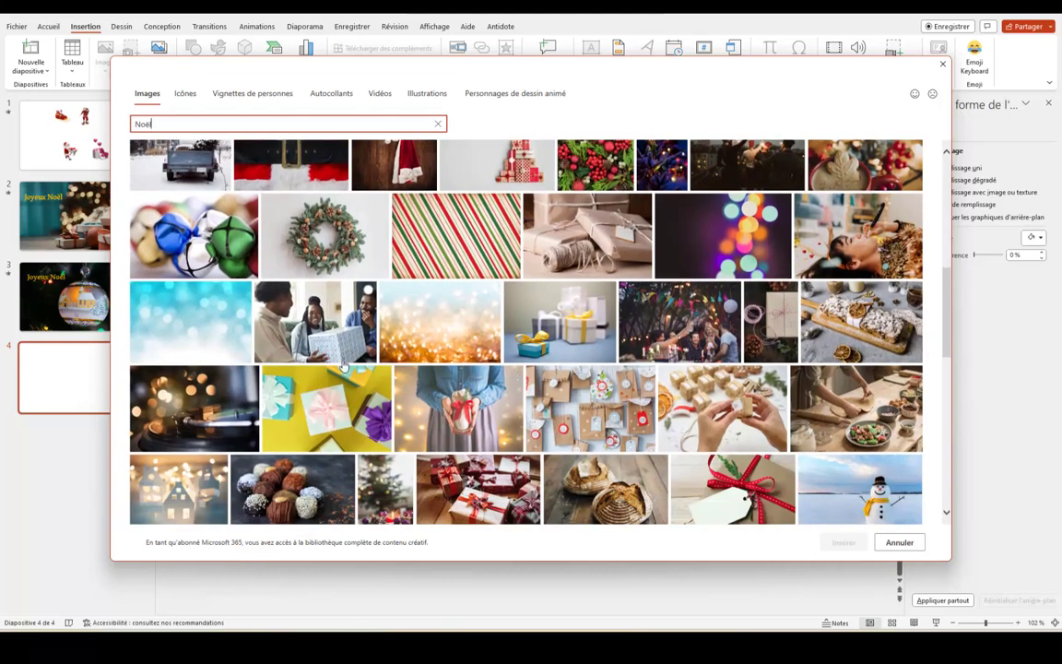
scroll(368, 396, "down", 5)
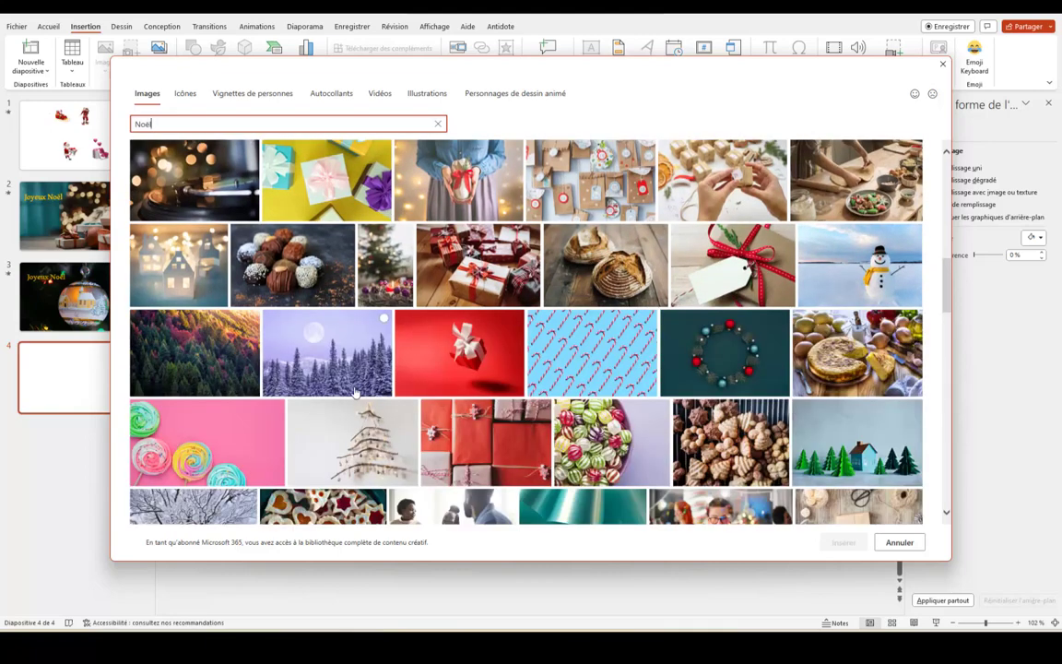
scroll(489, 429, "down", 5)
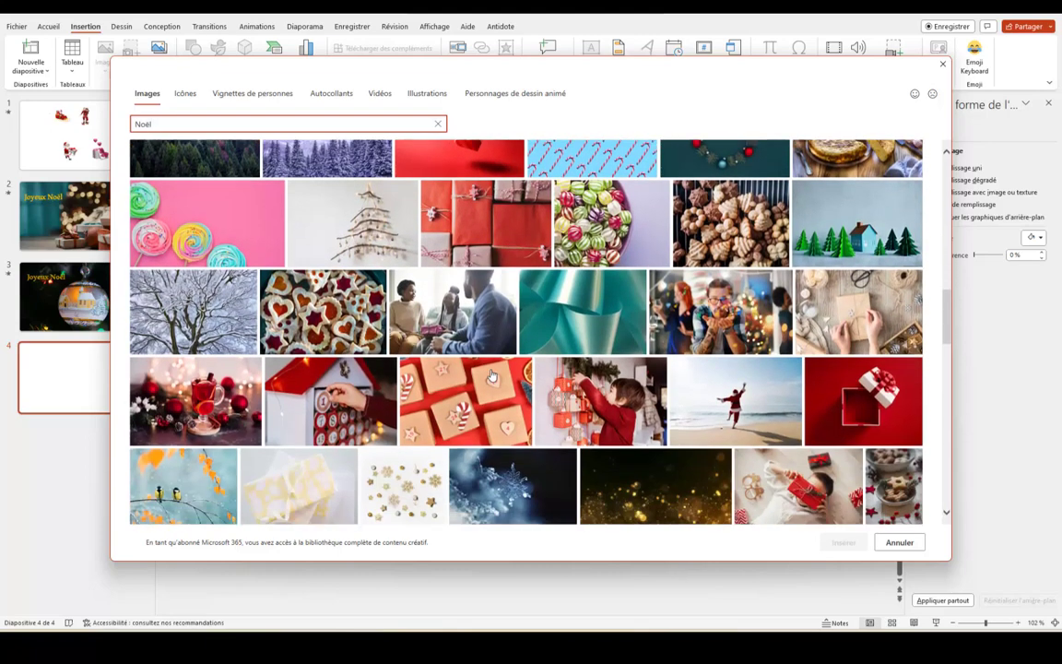
scroll(392, 348, "down", 2)
scroll(393, 347, "down", 1)
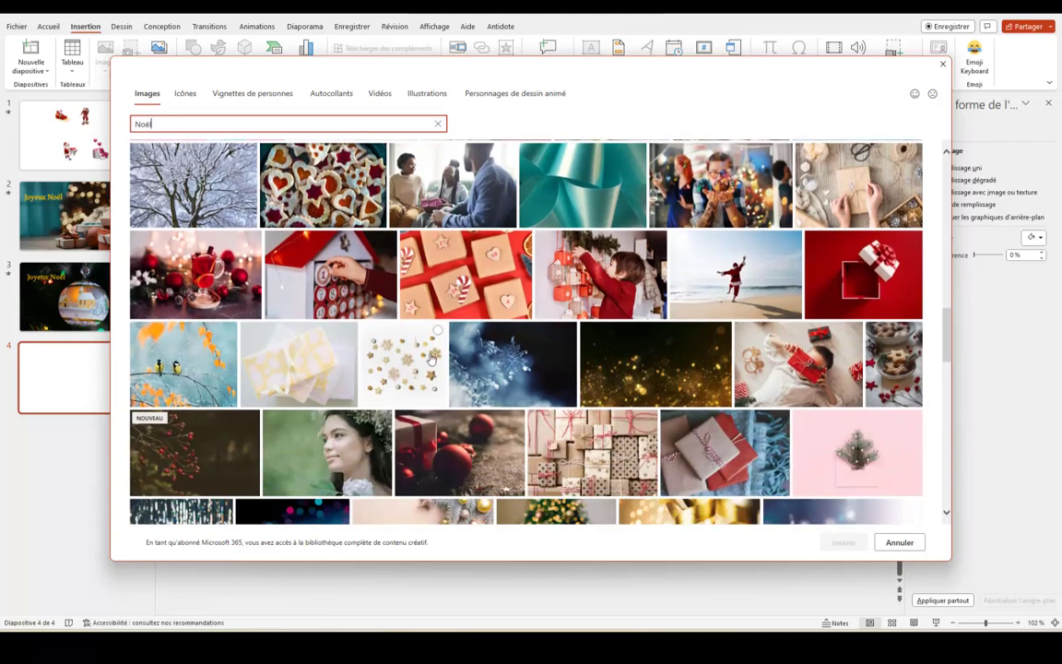
mouse_move(654, 486)
left_click(646, 365)
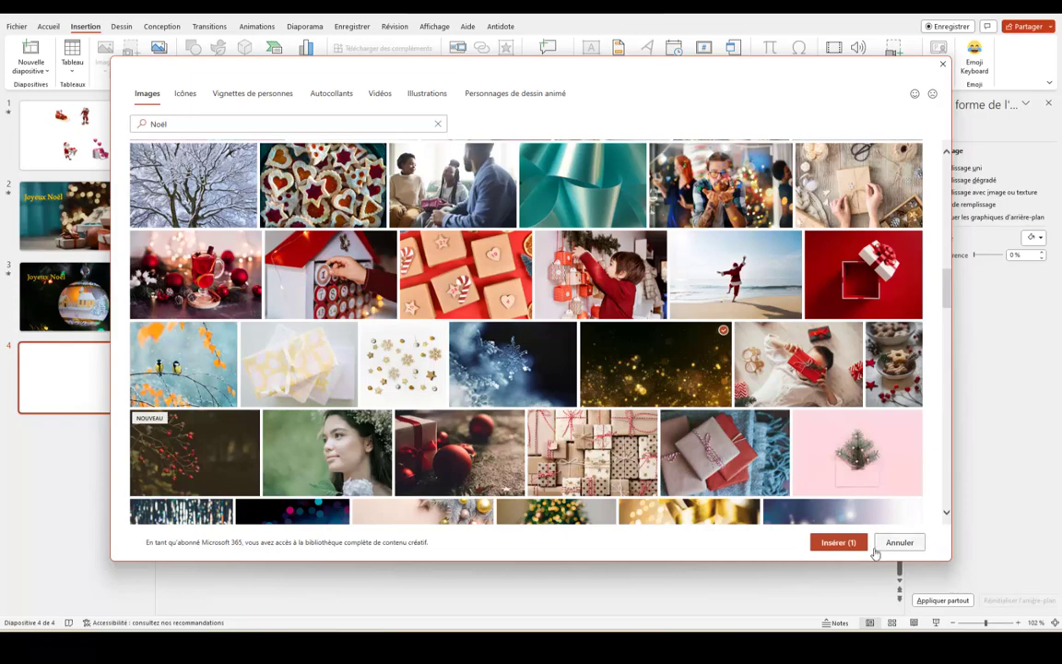
Insert the golden-sparkles photo on slide 4, then reopen the stock image and icon library.
key("Return")
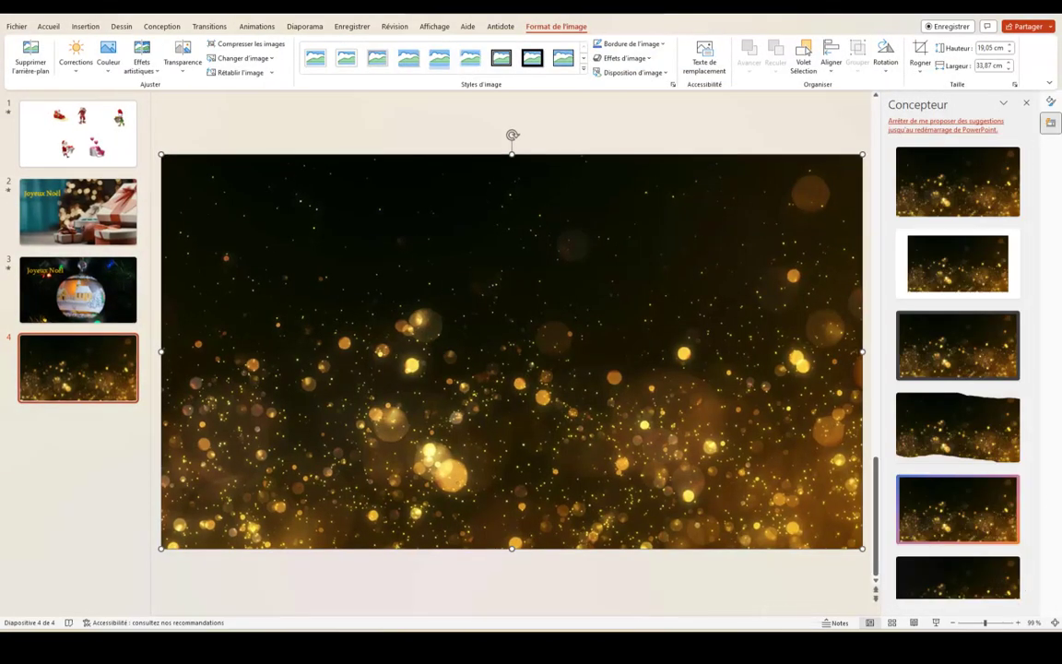
left_click(1028, 104)
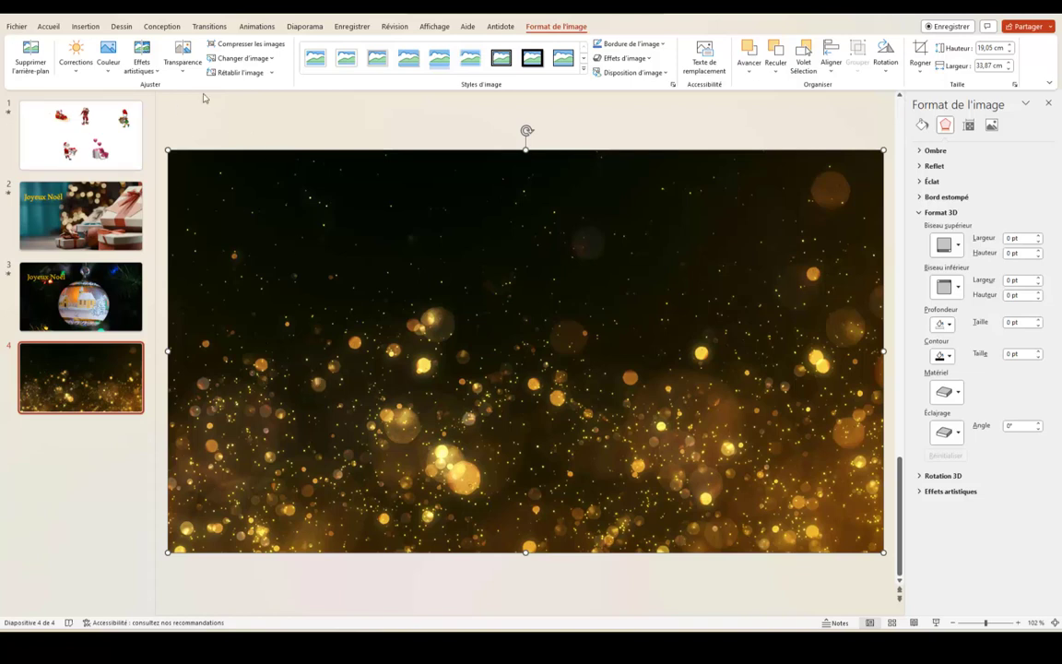
left_click(84, 27)
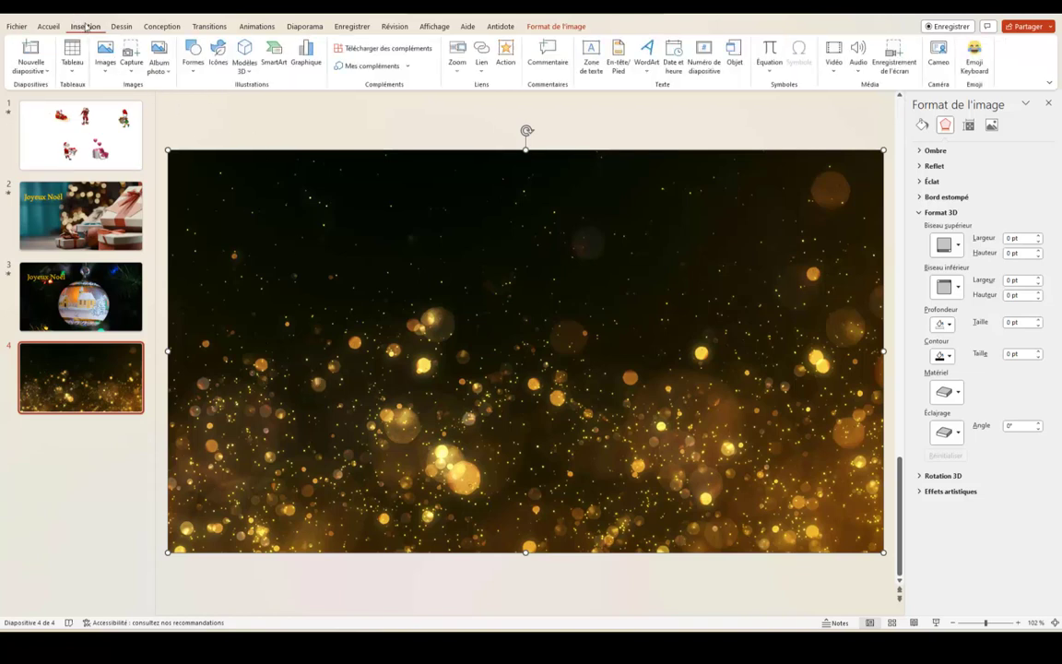
left_click(105, 55)
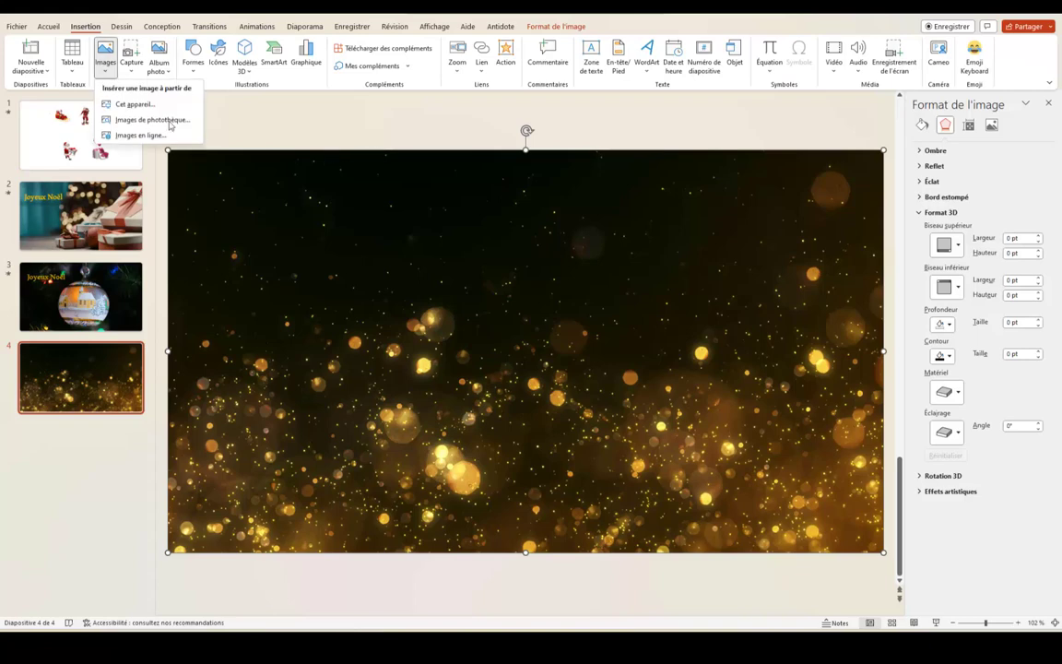
left_click(161, 116)
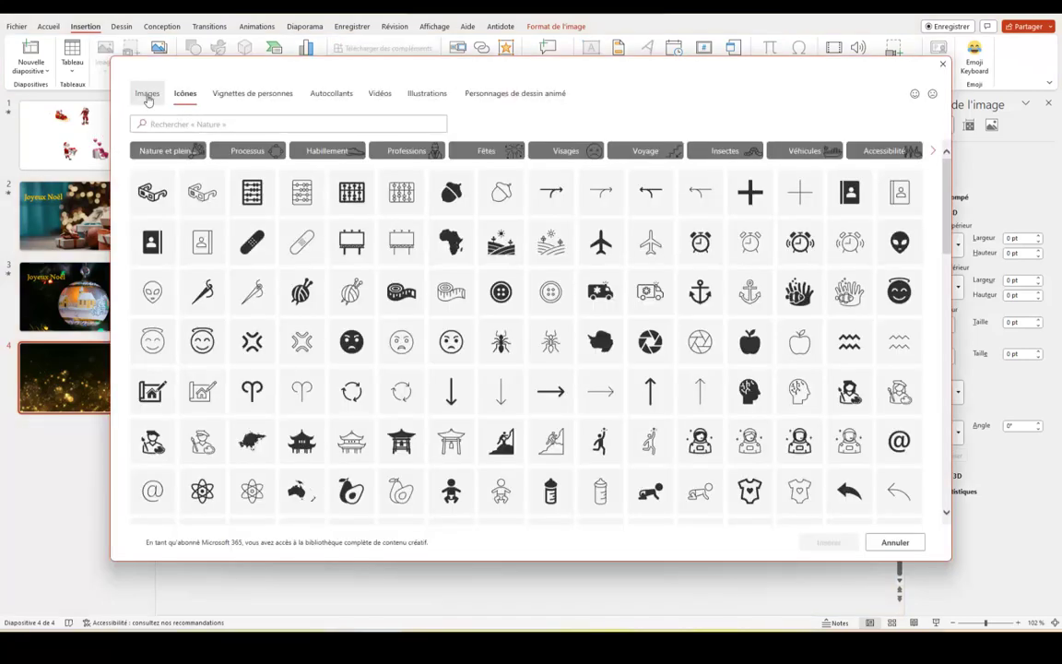
Insert the decorated fir-tree icon from the 'sapin' icon search.
left_click(192, 120)
type("sapin")
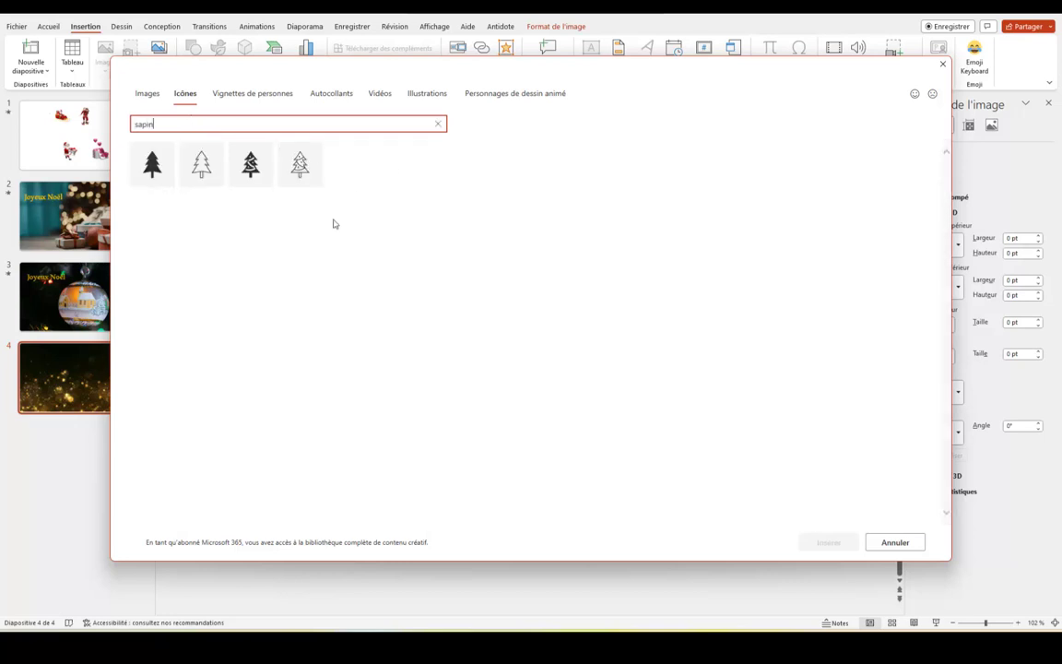
left_click(259, 173)
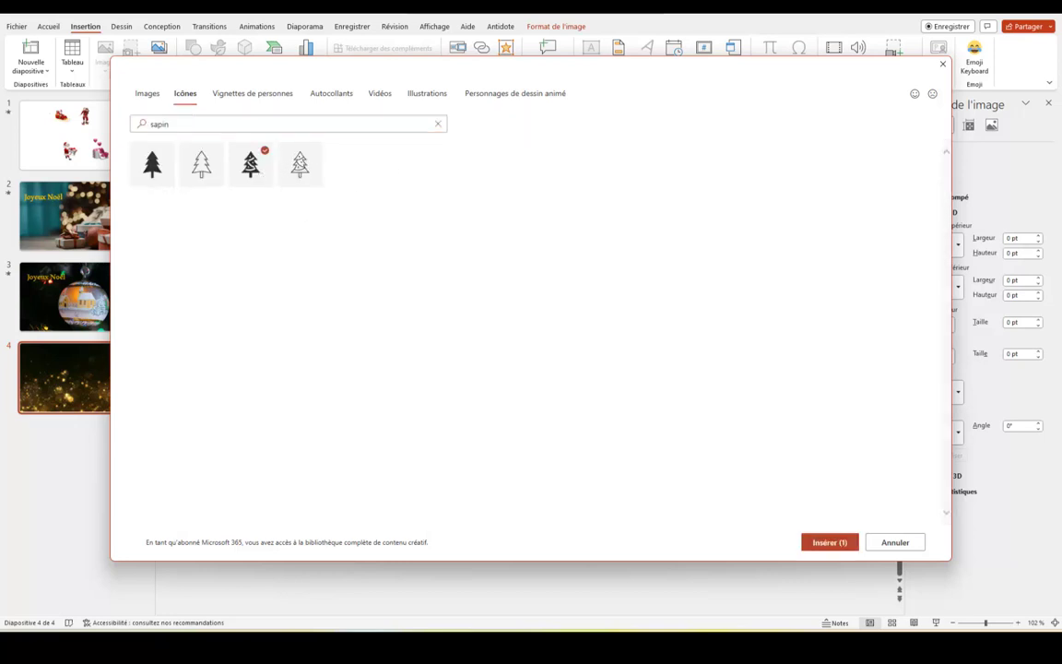
left_click(827, 544)
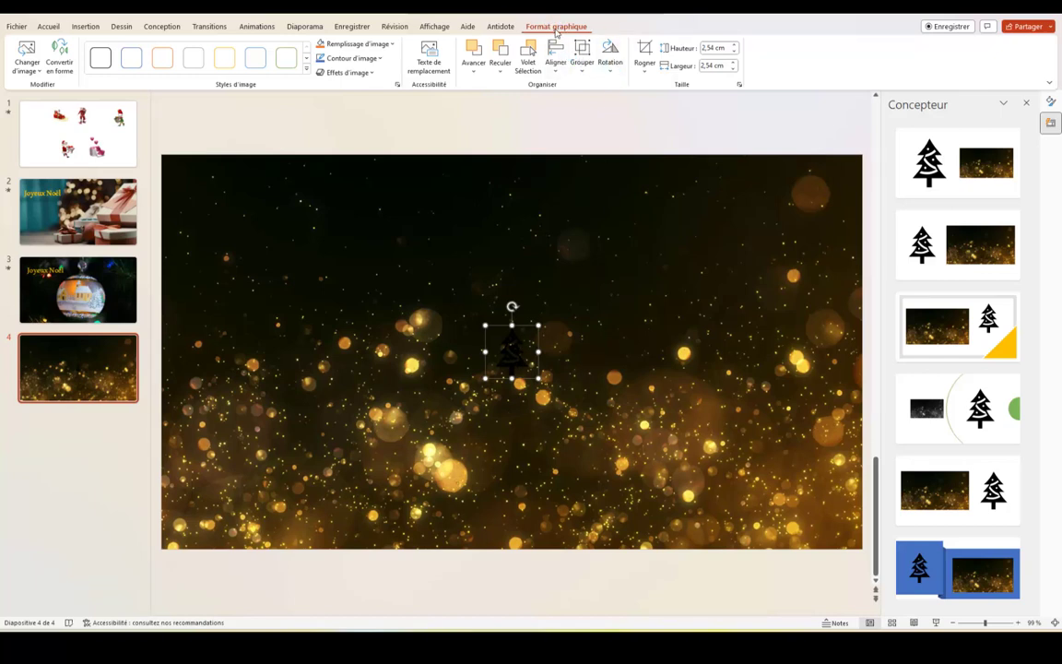
Fill the tree light green, enlarge it to 10.65 cm square and move it right.
left_click(392, 45)
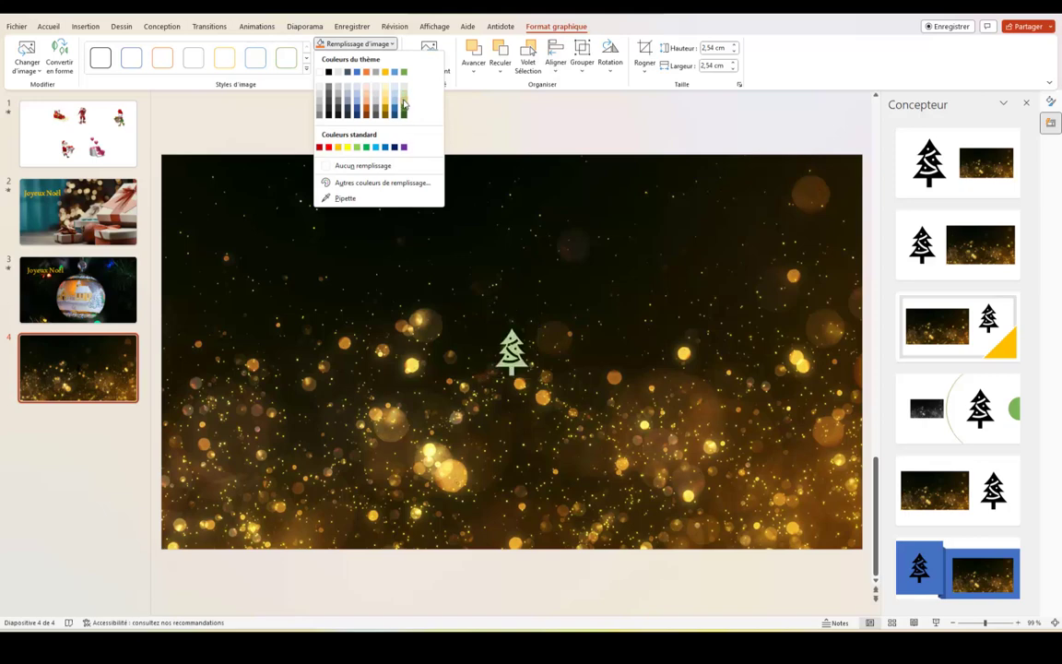
left_click(403, 104)
left_click(397, 84)
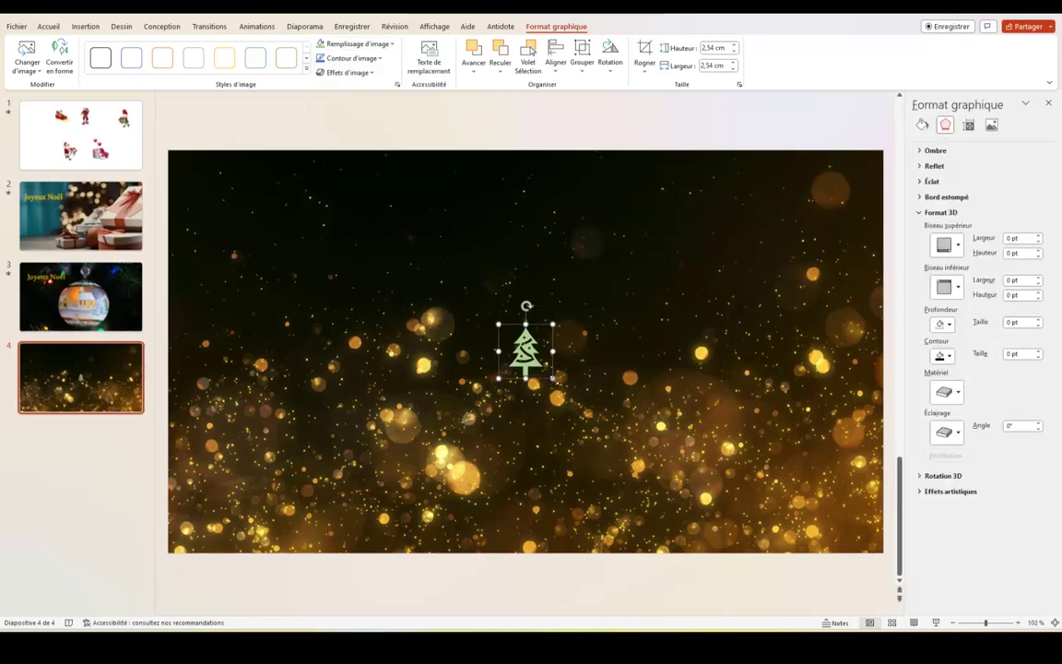
left_click_drag(554, 377, 725, 549)
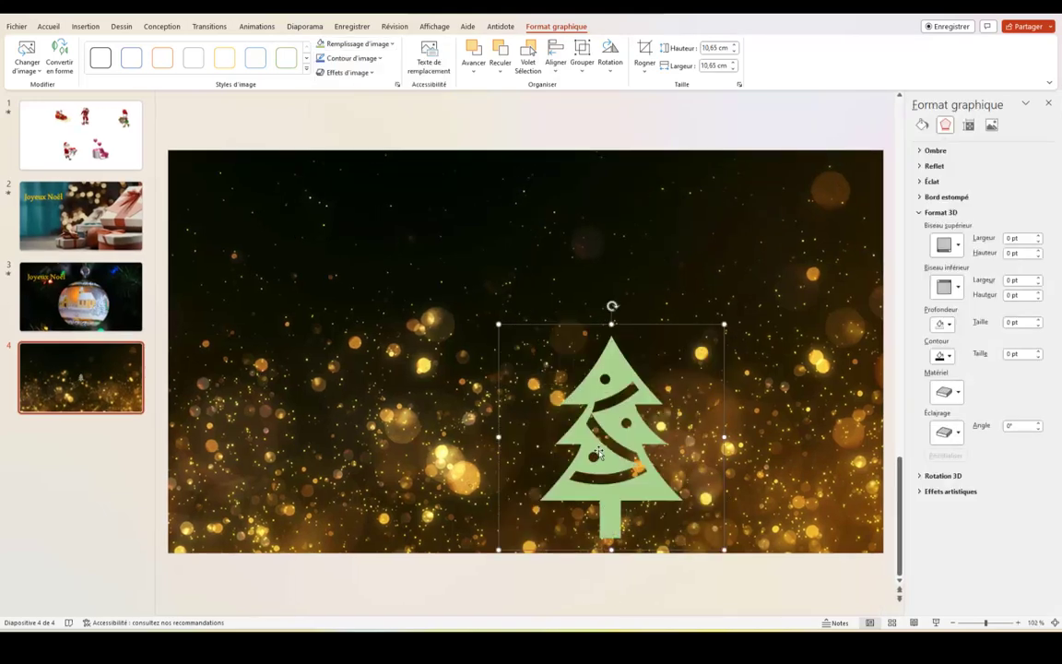
left_click_drag(631, 452, 764, 357)
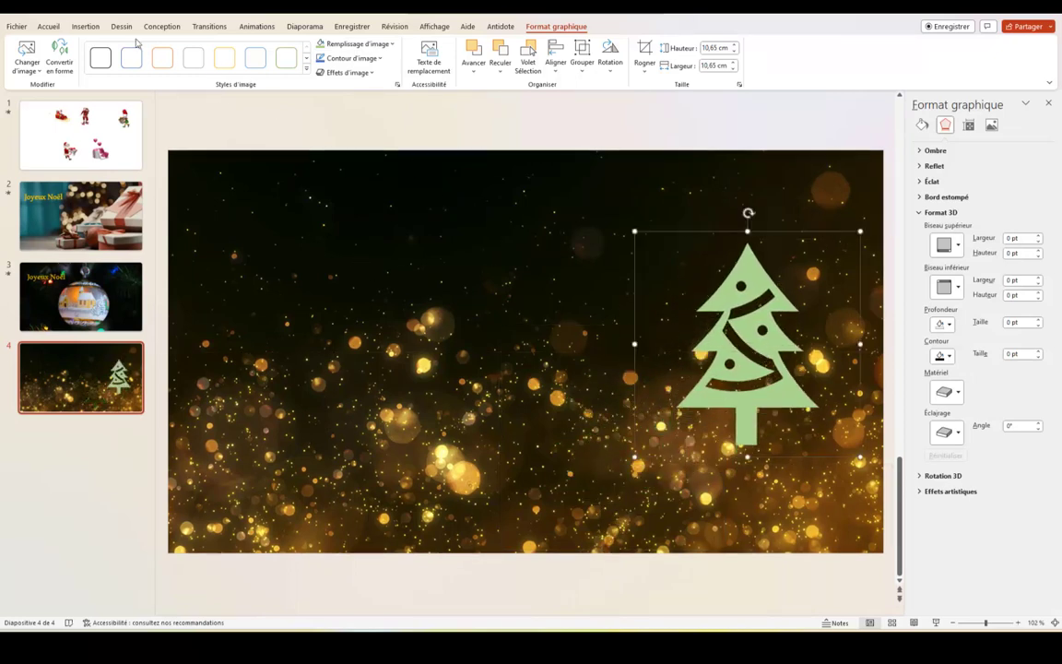
Insert a stocking and a gift icon from the 'cadeau' icon search.
left_click(87, 28)
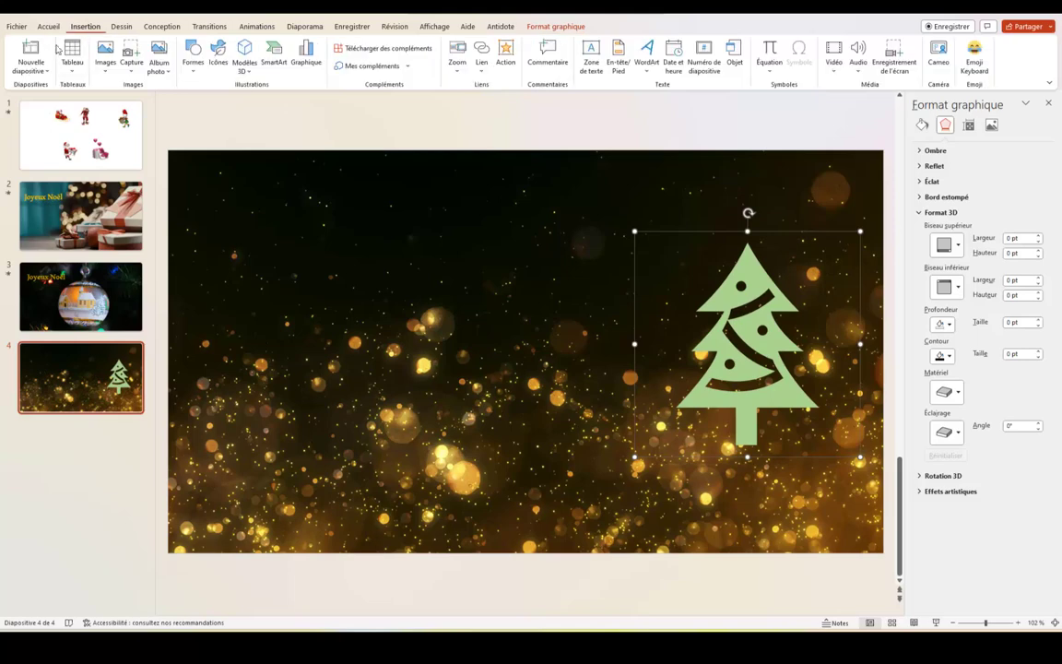
left_click(107, 74)
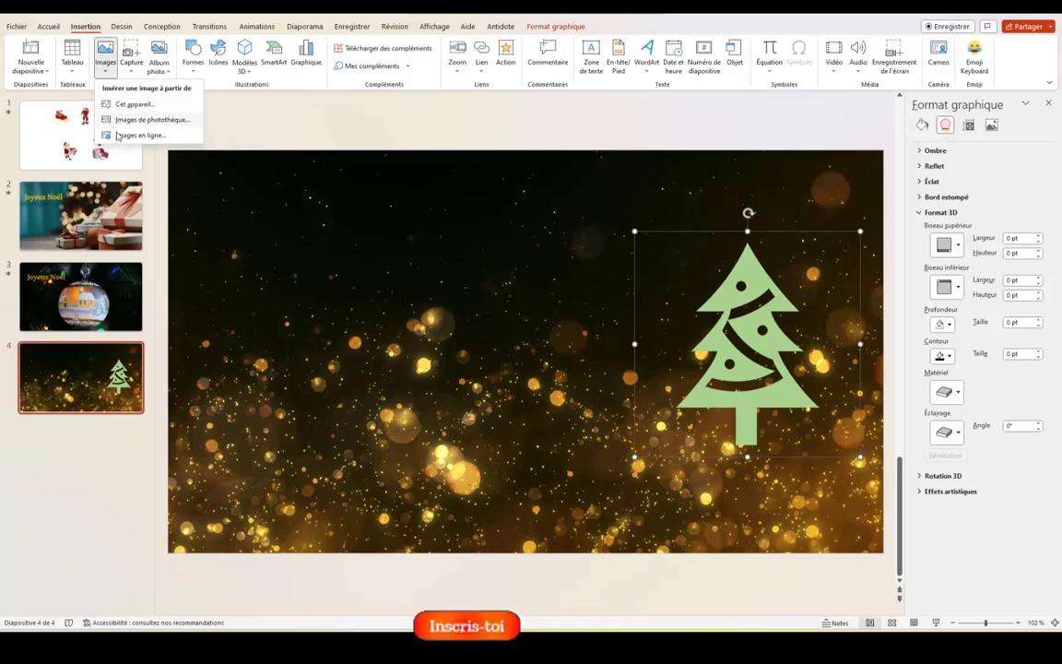
left_click(169, 120)
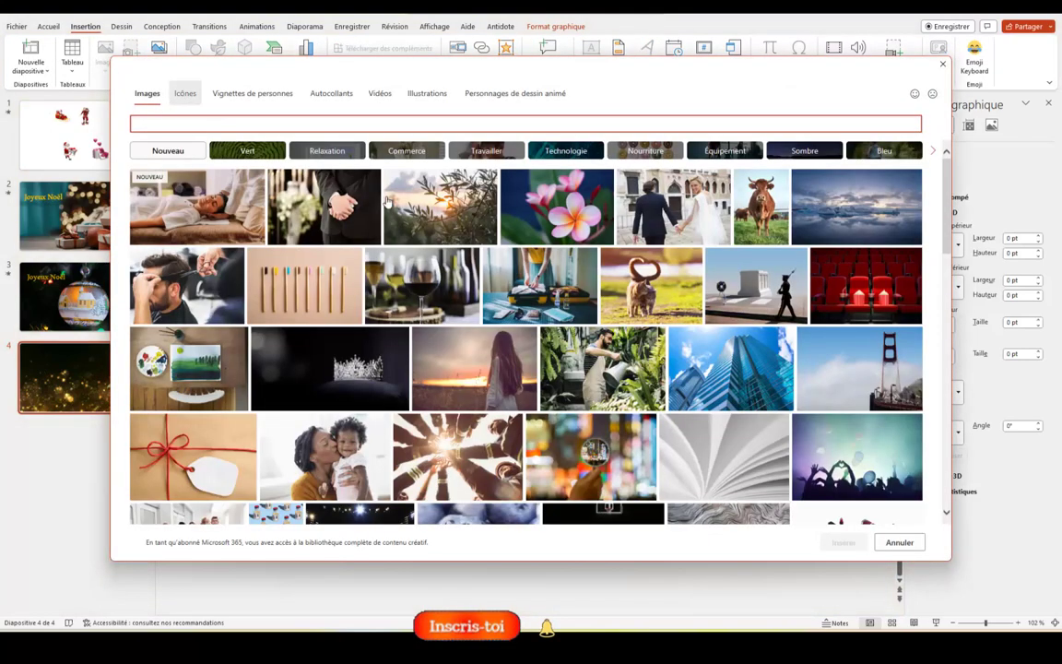
left_click(184, 93)
left_click(224, 123)
type("cadeau")
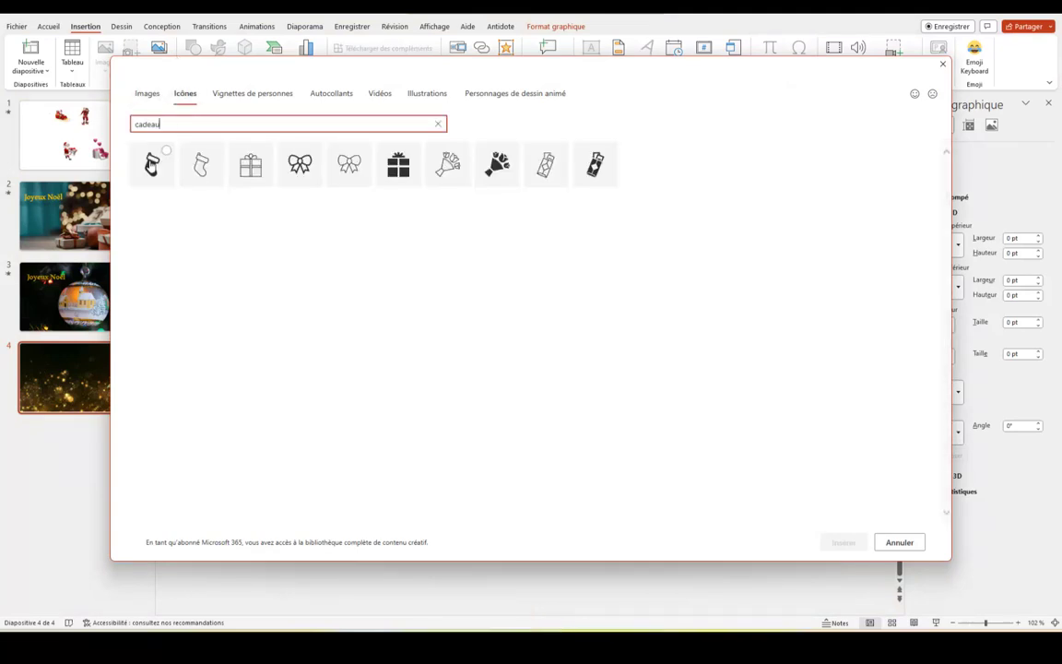
left_click(165, 151)
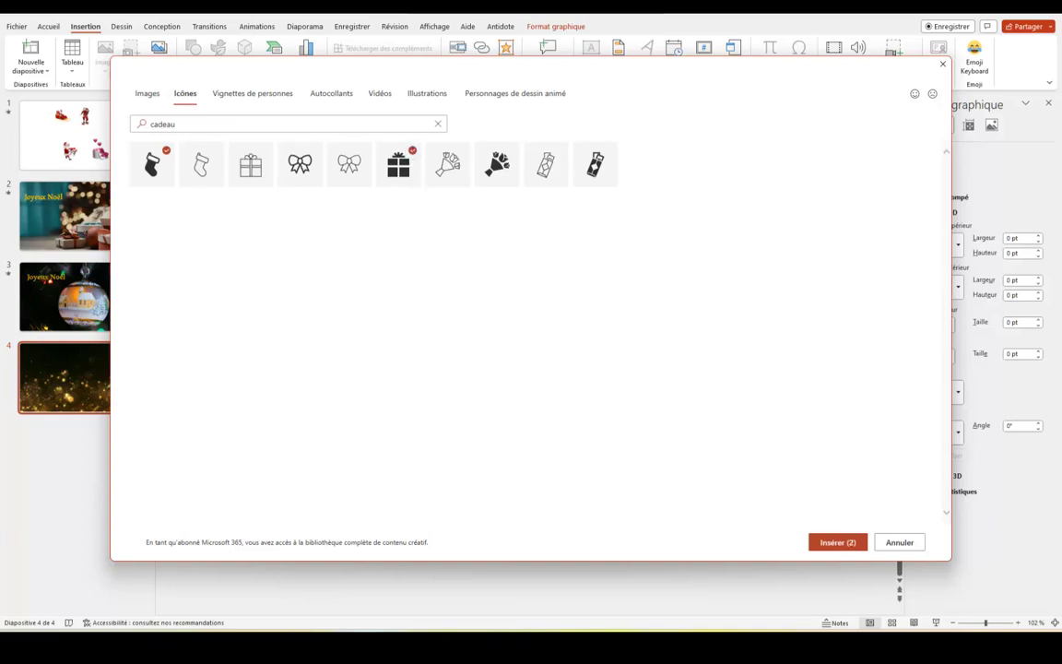
left_click(833, 549)
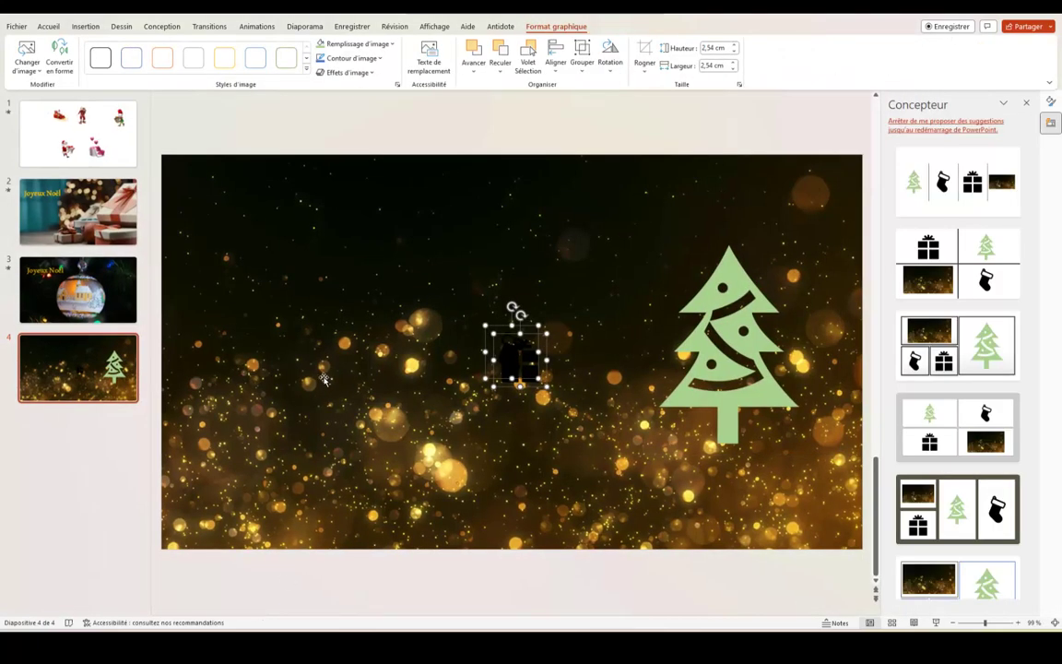
Move the gift below the tree and hang the stocking on its right side.
left_click(434, 435)
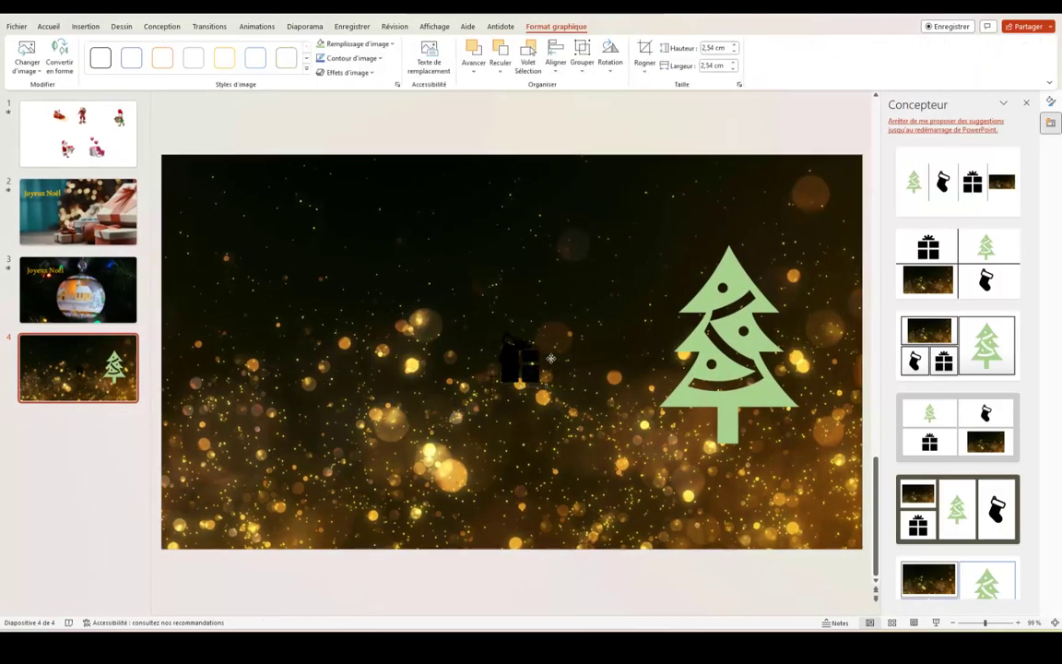
left_click_drag(520, 338, 711, 447)
left_click(521, 350)
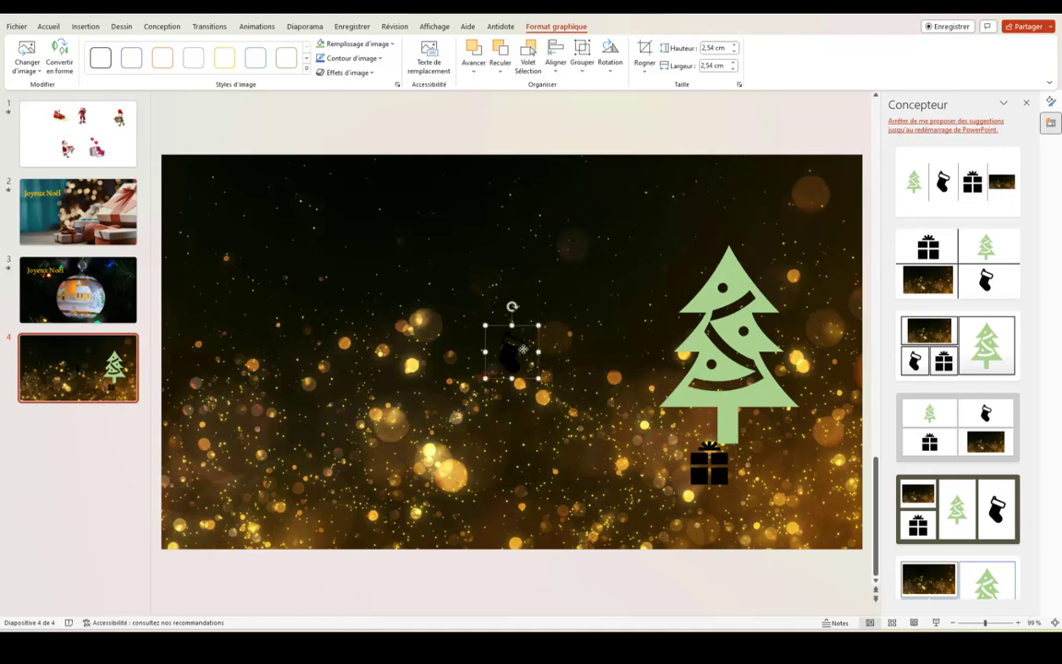
left_click_drag(525, 346, 611, 263)
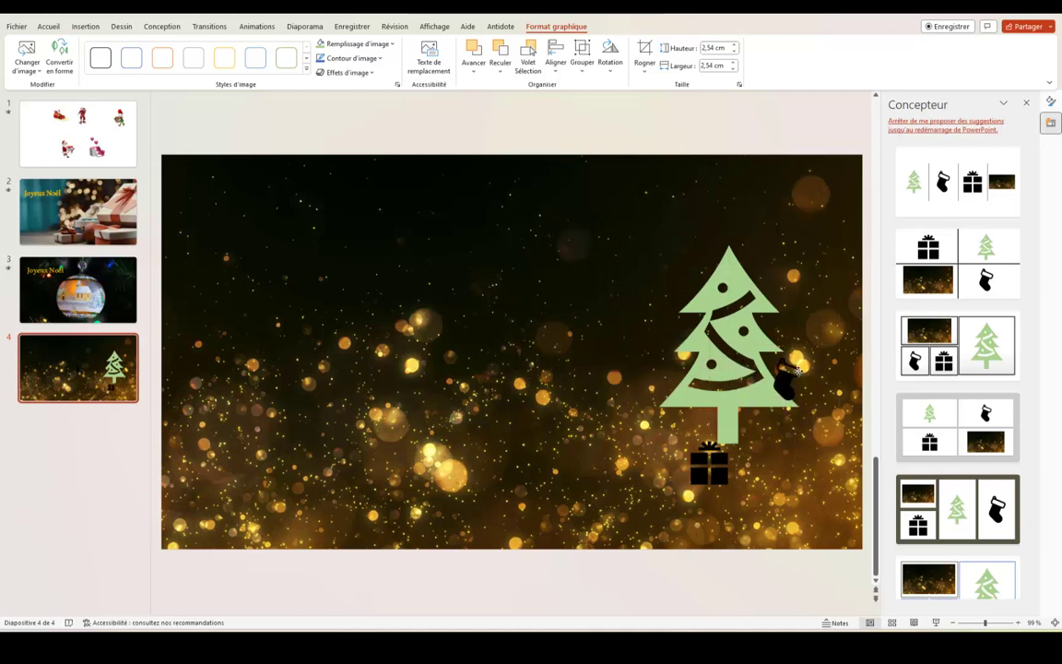
mouse_move(611, 263)
left_mouse_down()
mouse_move(785, 360)
mouse_move(777, 363)
left_mouse_up()
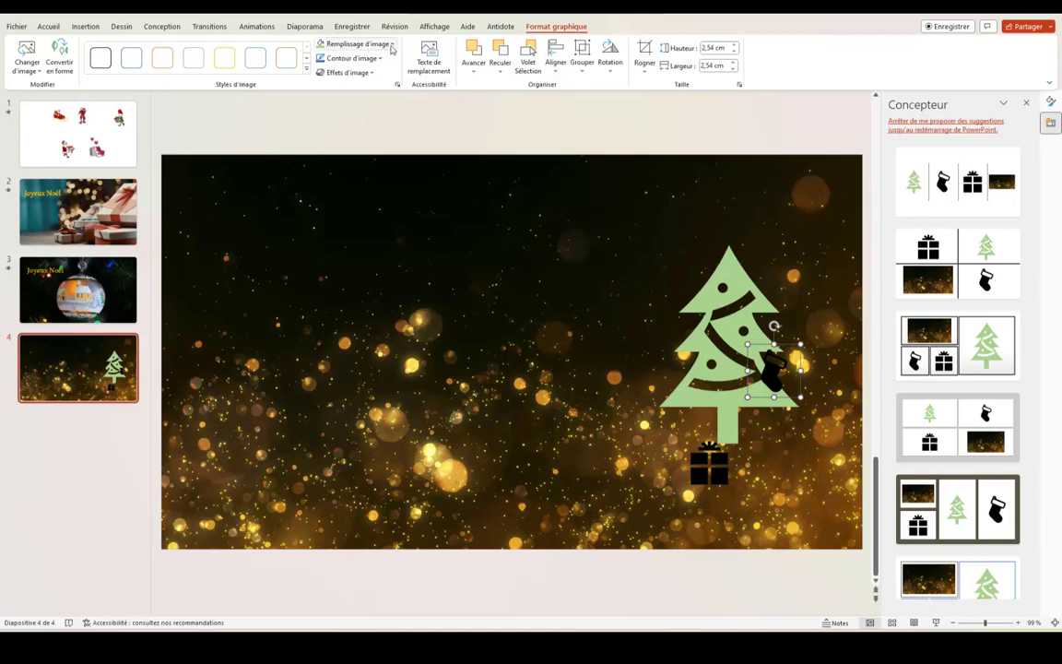
Fill the stocking red and the gift box blue.
left_click(354, 44)
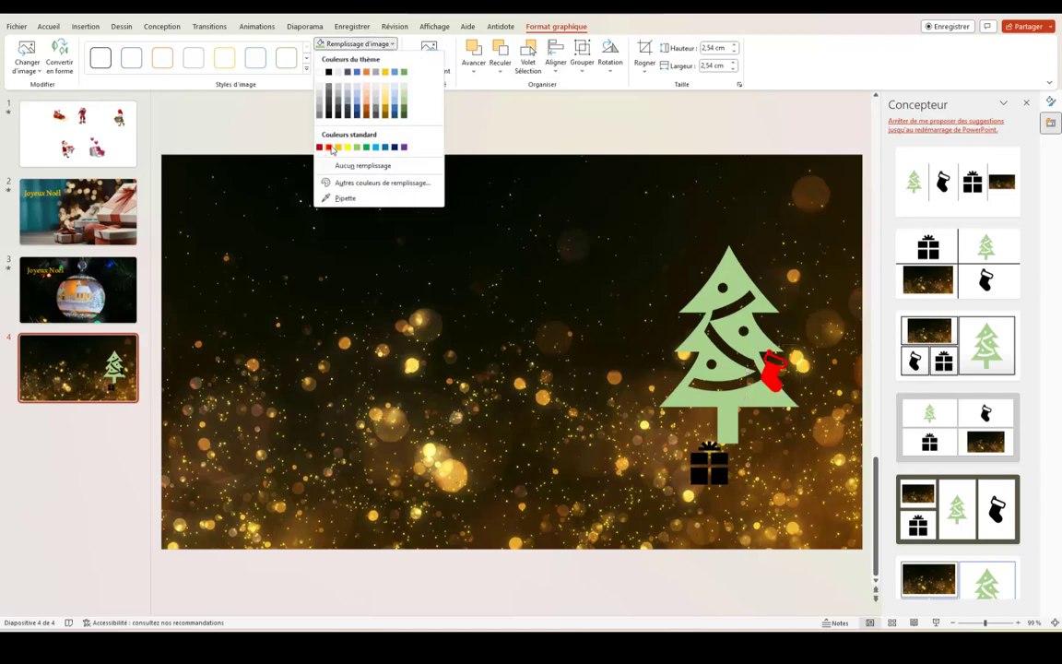
left_click(329, 147)
left_click(712, 472)
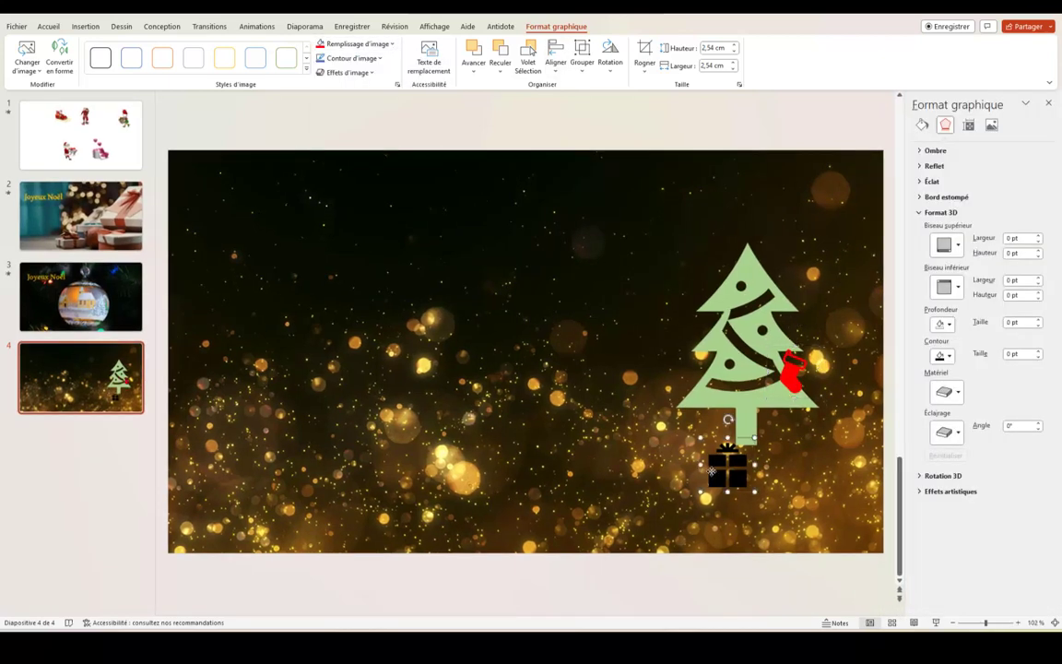
left_click(354, 43)
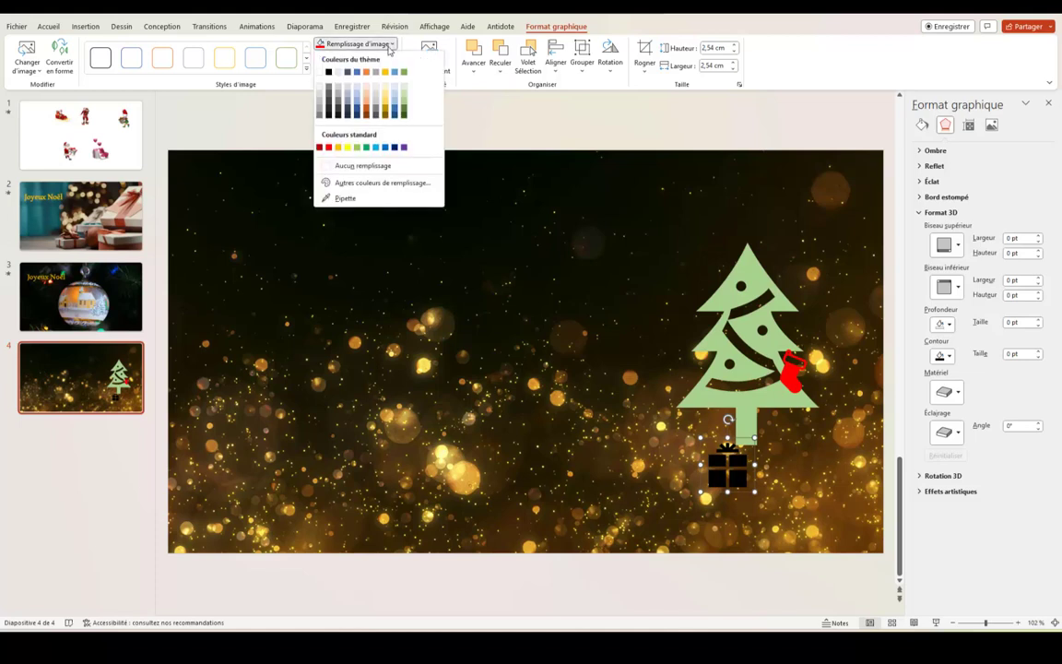
left_click(376, 147)
Lower the tree and settle the blue gift at its foot.
left_click_drag(723, 464, 699, 445)
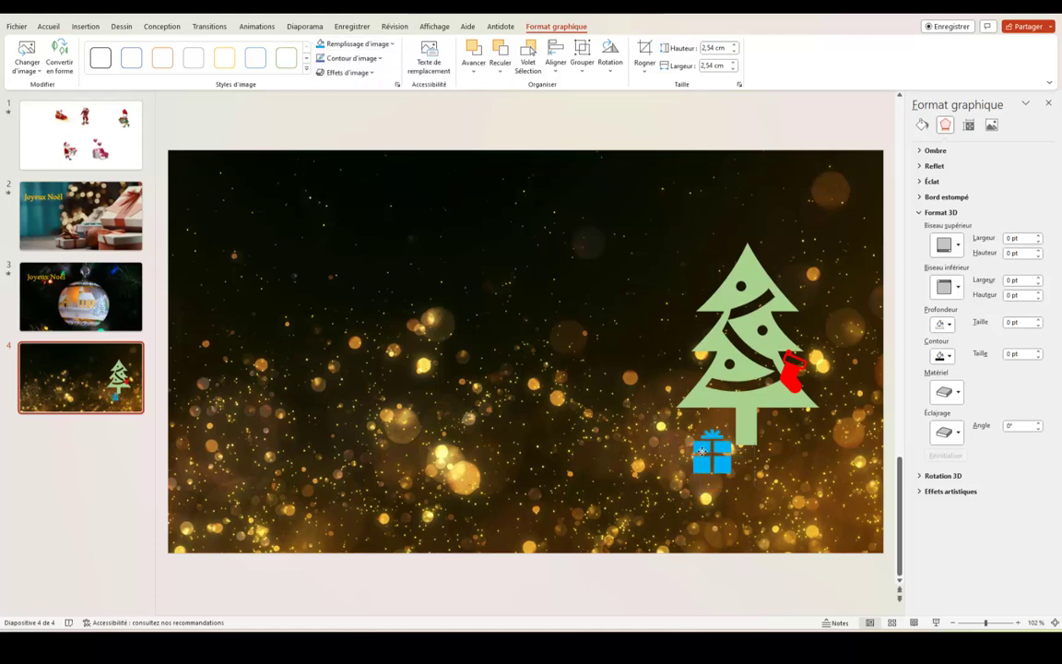
left_click(259, 278)
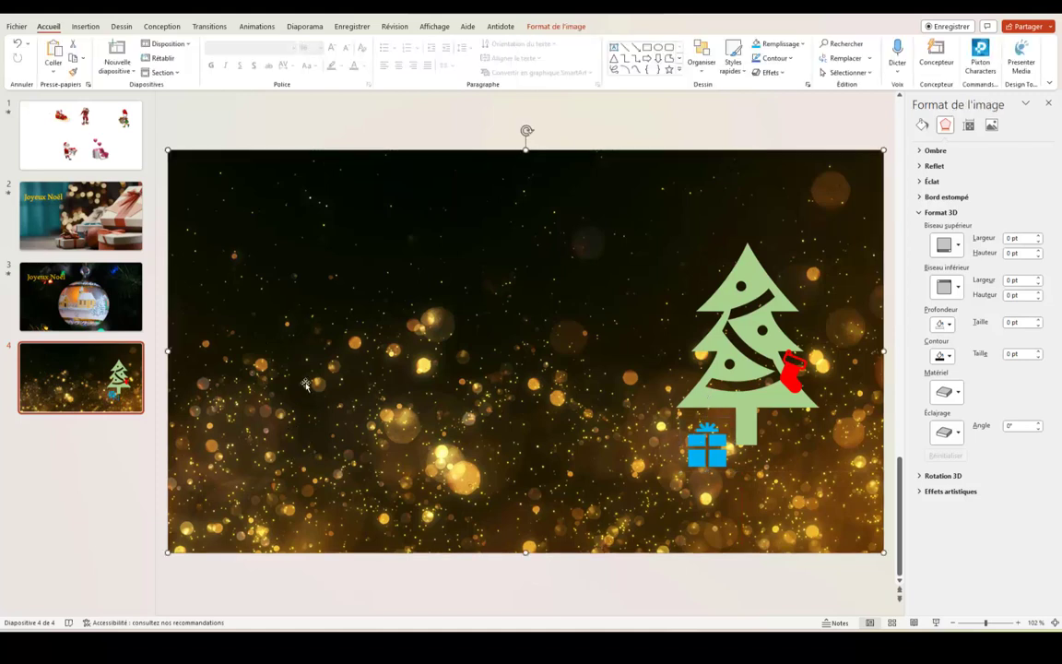
left_click(751, 307)
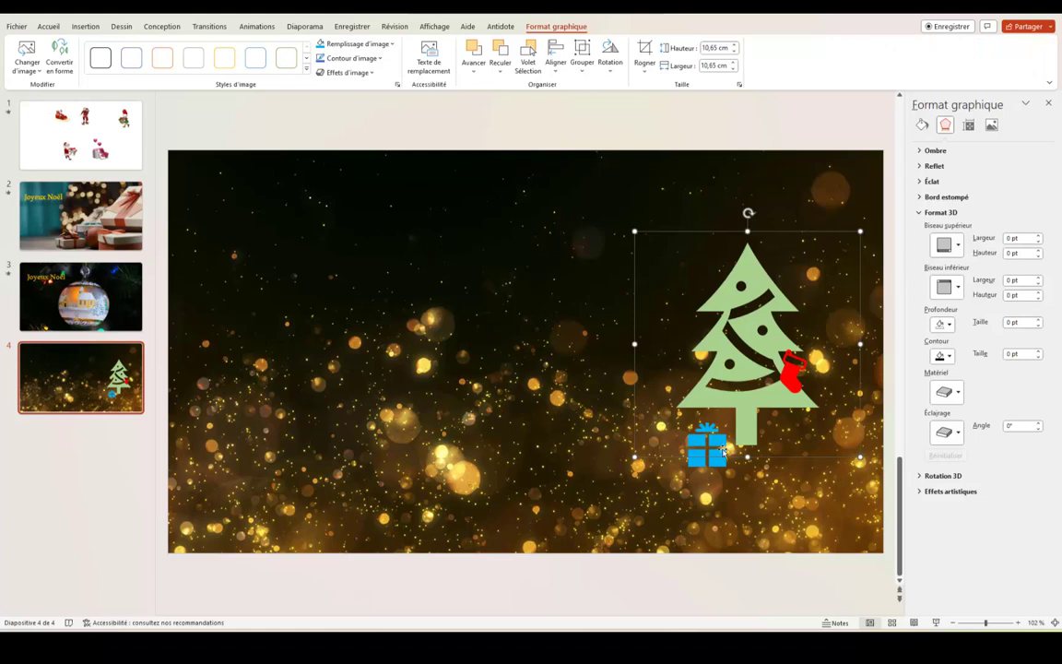
left_click_drag(795, 323, 791, 407)
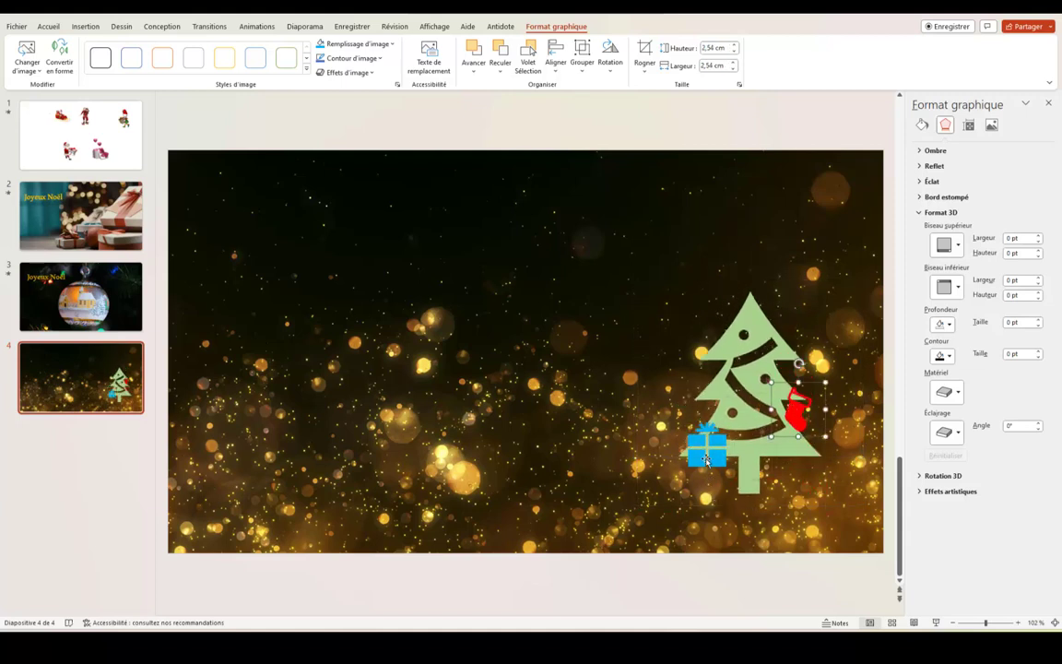
left_click_drag(707, 449, 712, 498)
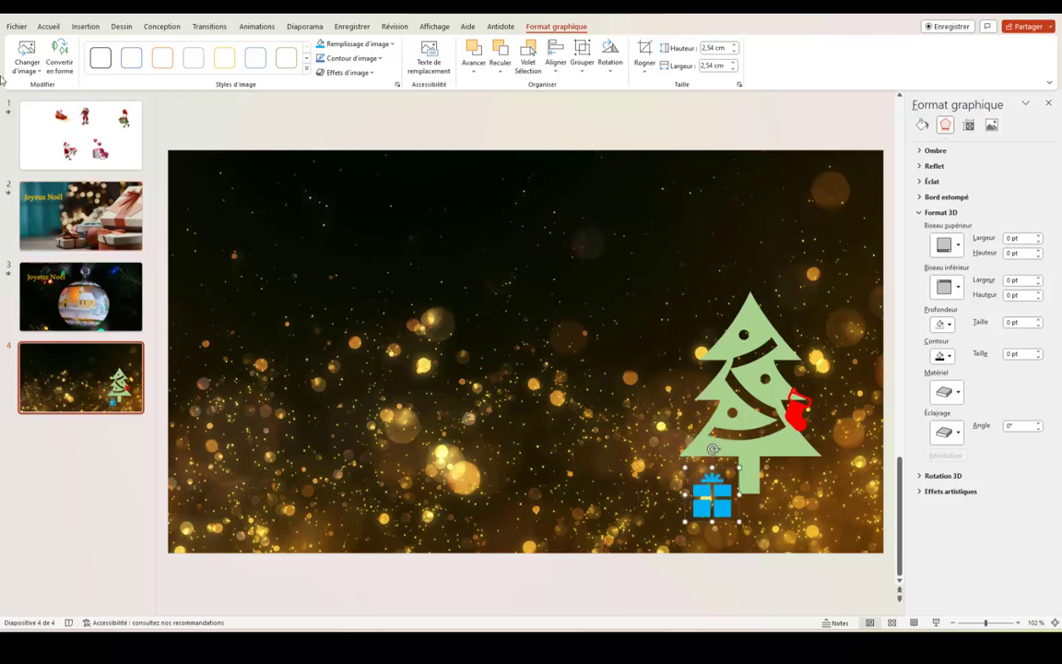
Copy the gift-carrying Santa from slide 1 and paste it onto slide 4.
left_click(45, 138)
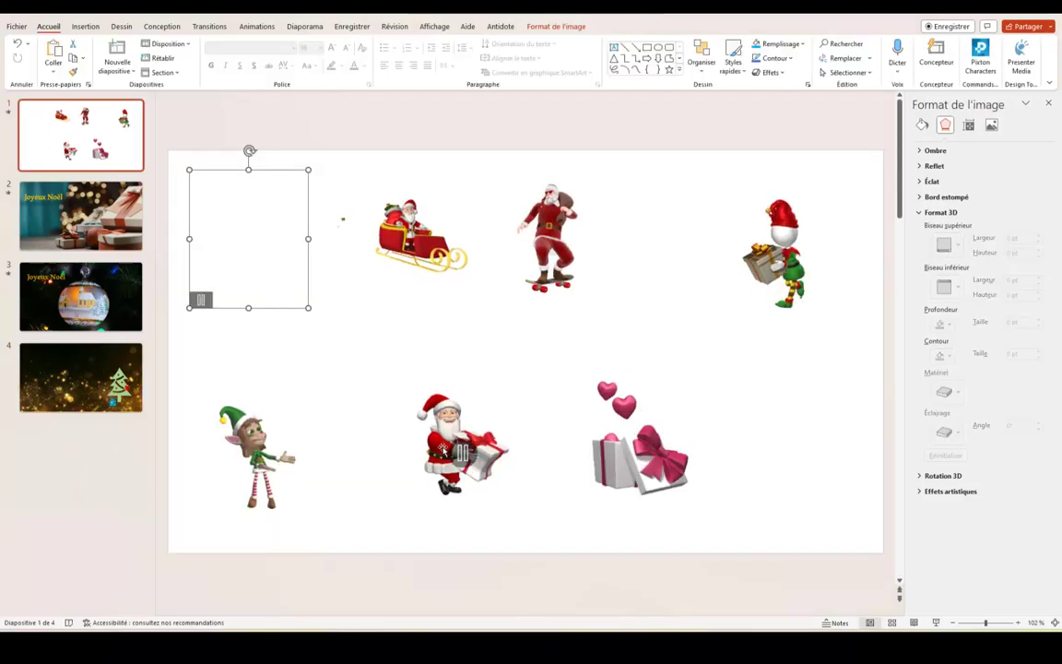
left_click(447, 427)
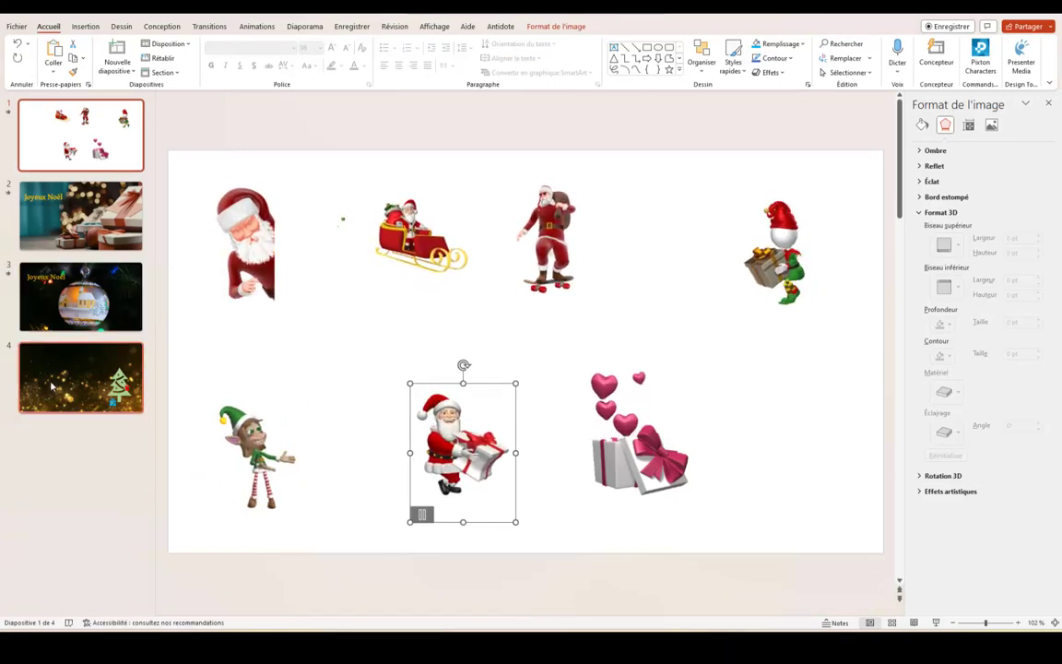
left_click(81, 378)
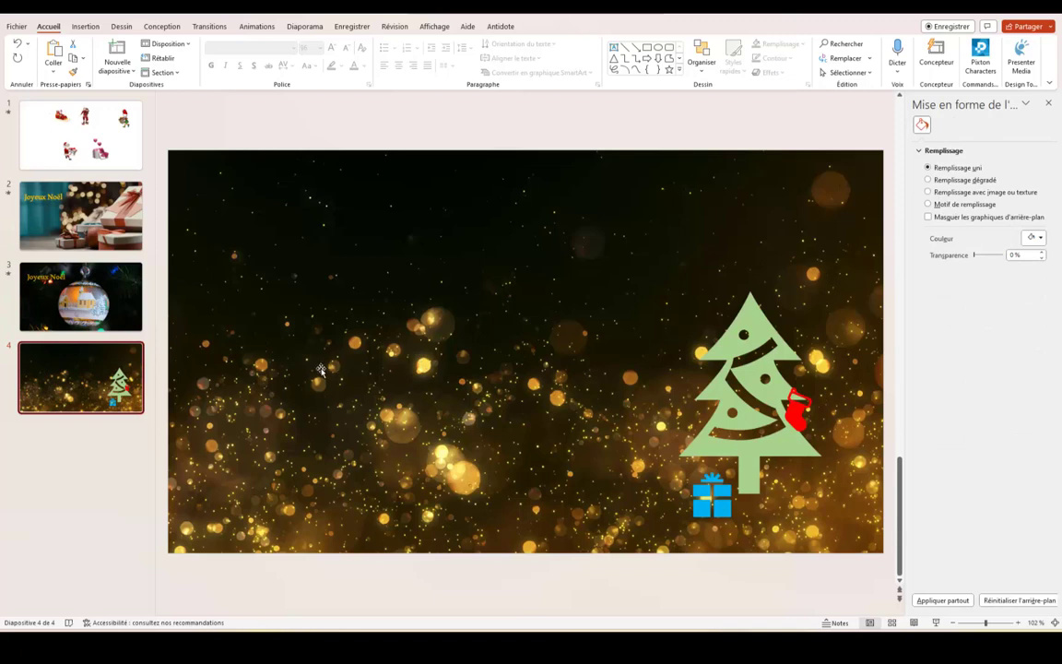
key("ctrl+v")
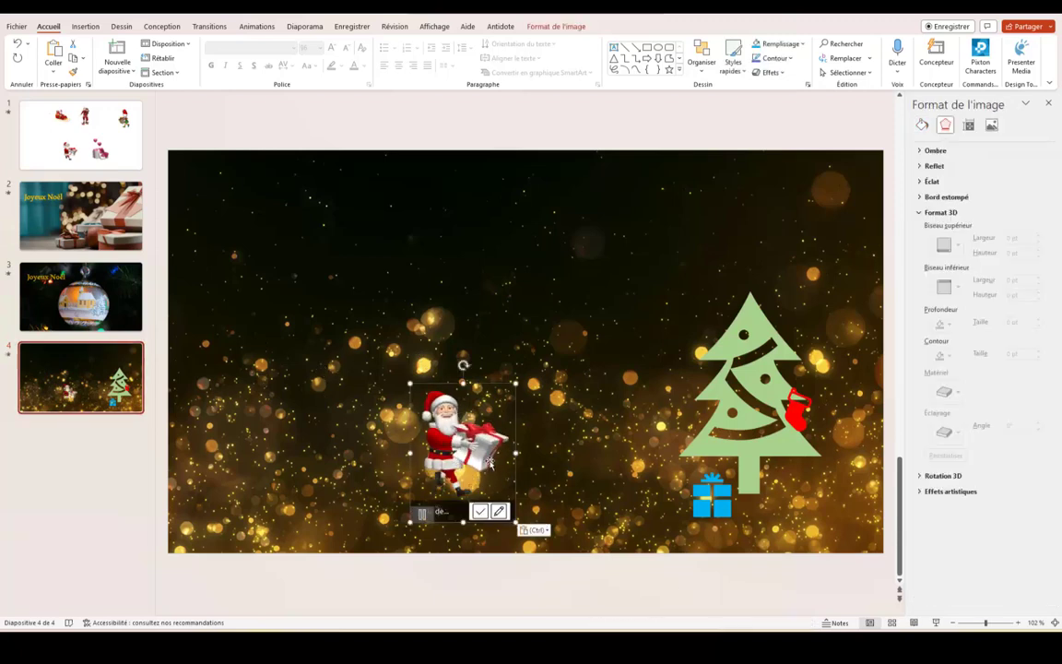
Place the Santa just off slide 4's left edge and enlarge it slightly.
left_click_drag(511, 481, 307, 500)
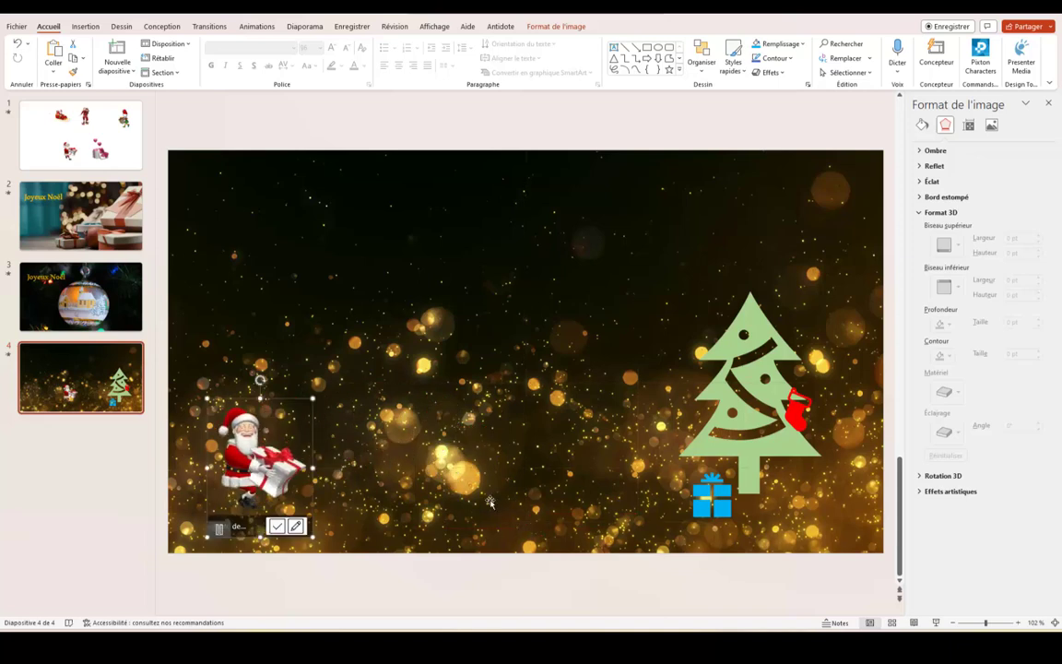
left_click(976, 624)
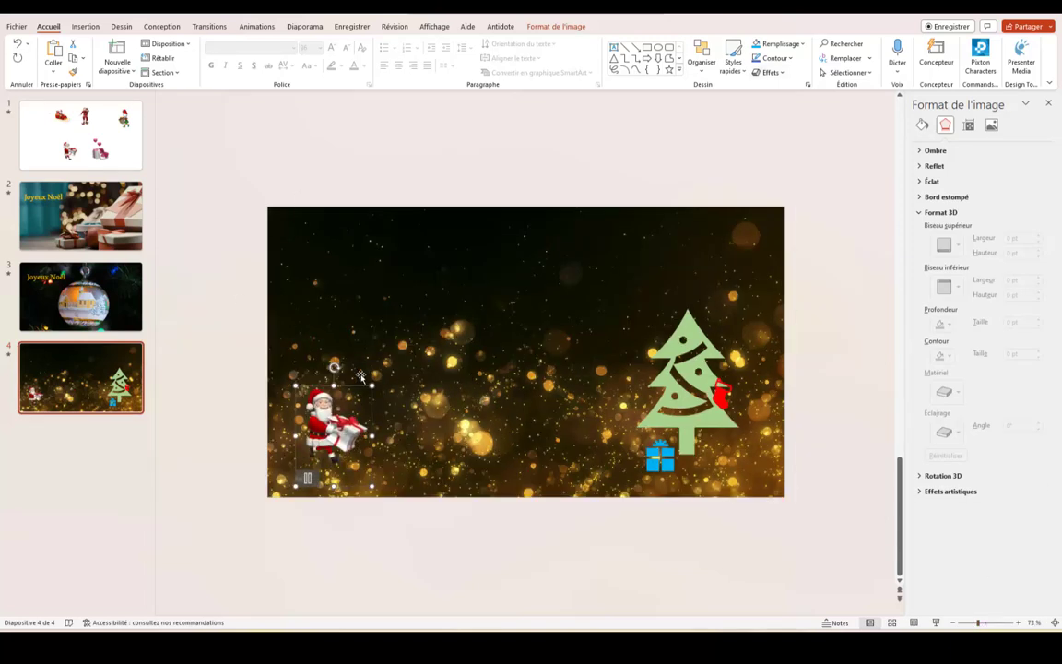
left_click_drag(326, 431, 201, 446)
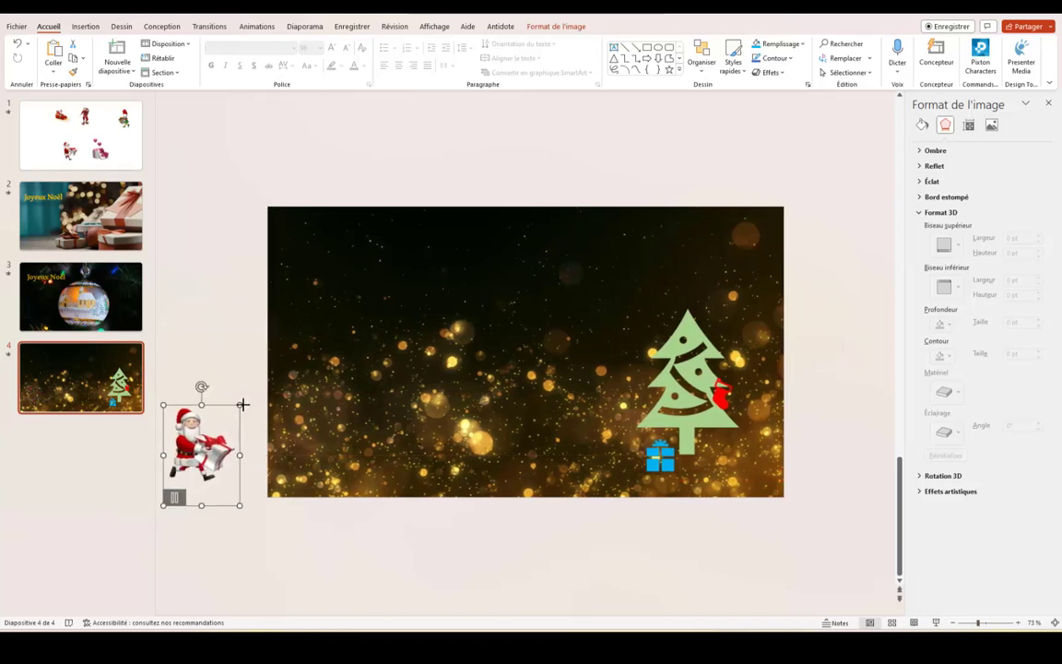
left_click_drag(241, 404, 261, 384)
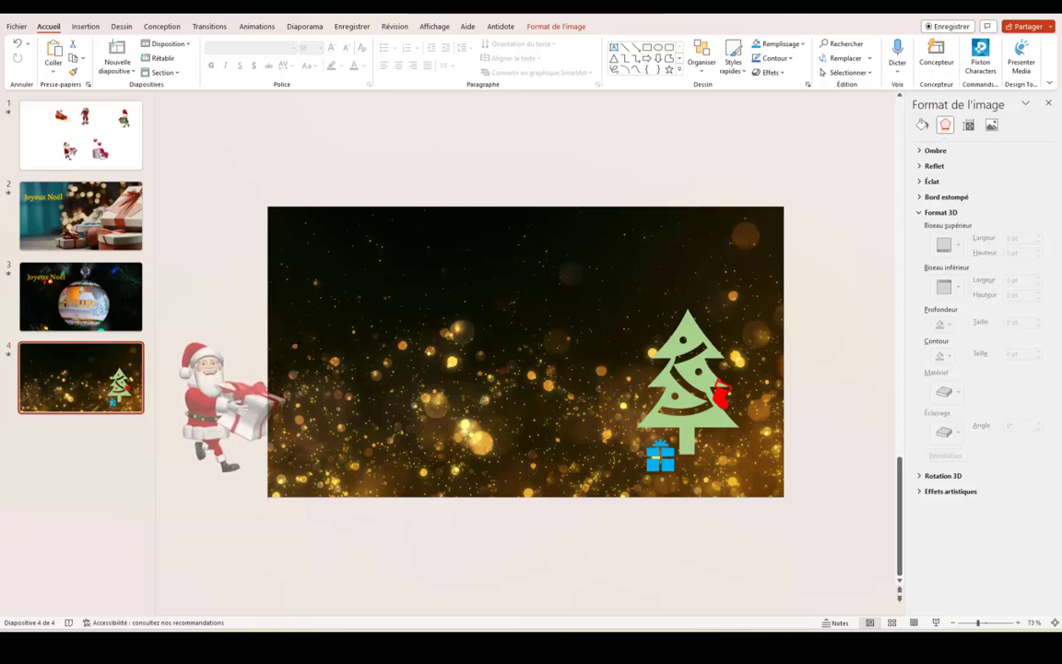
left_click(217, 421)
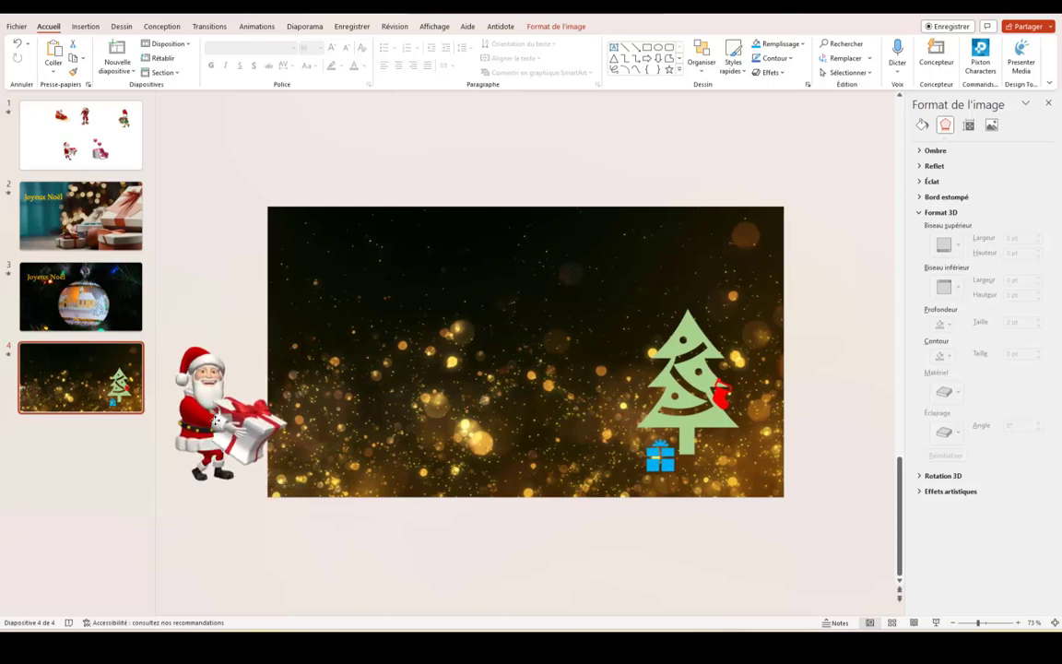
left_click(217, 421)
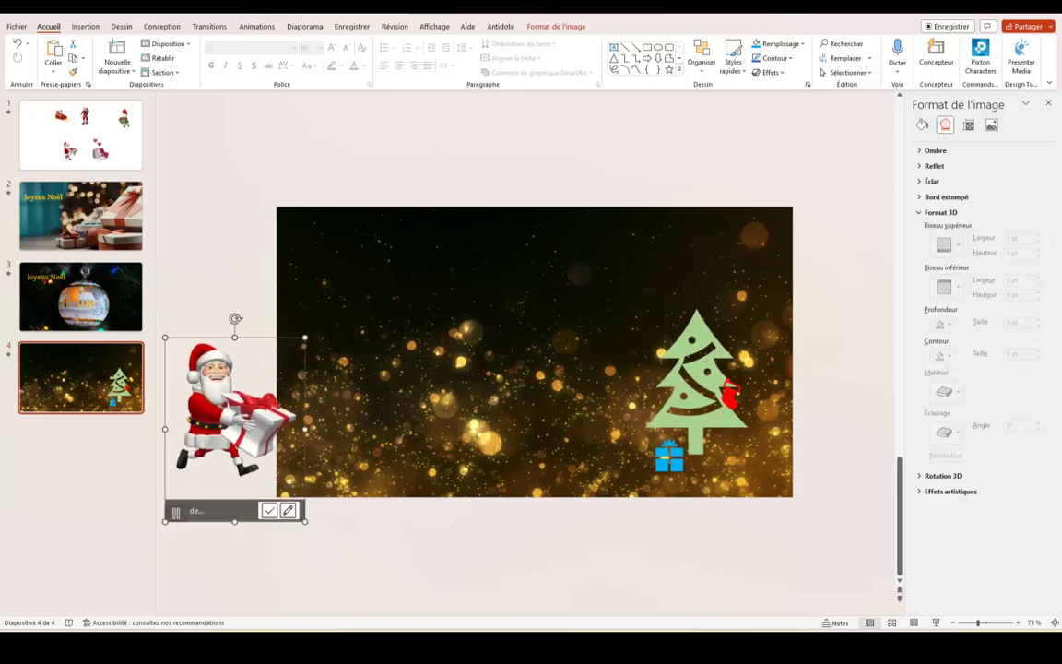
left_click_drag(976, 624, 971, 624)
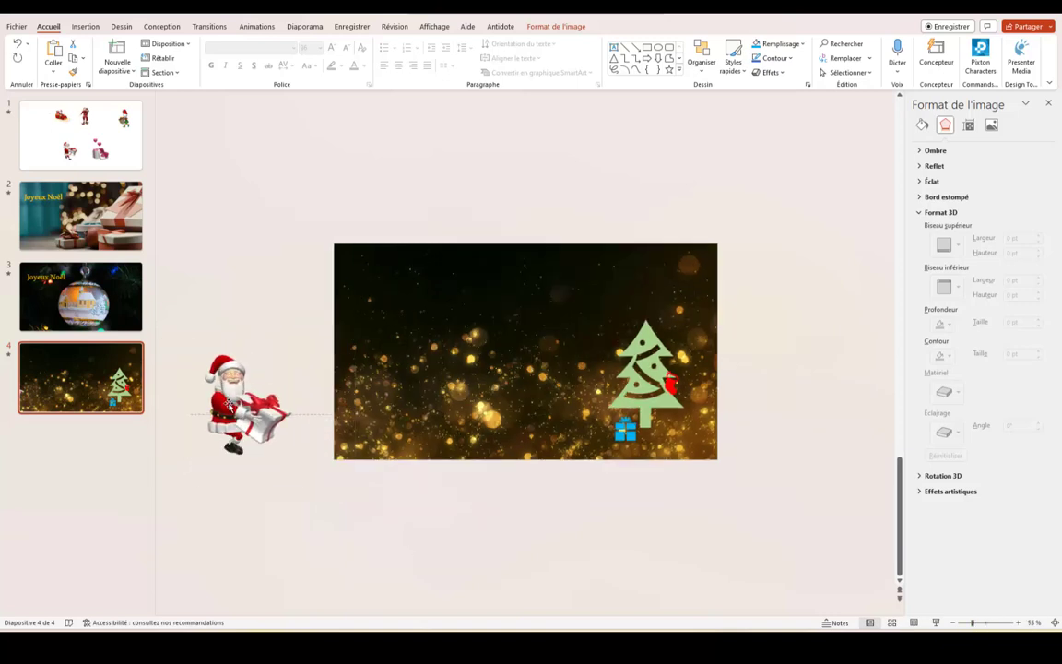
left_click(229, 407)
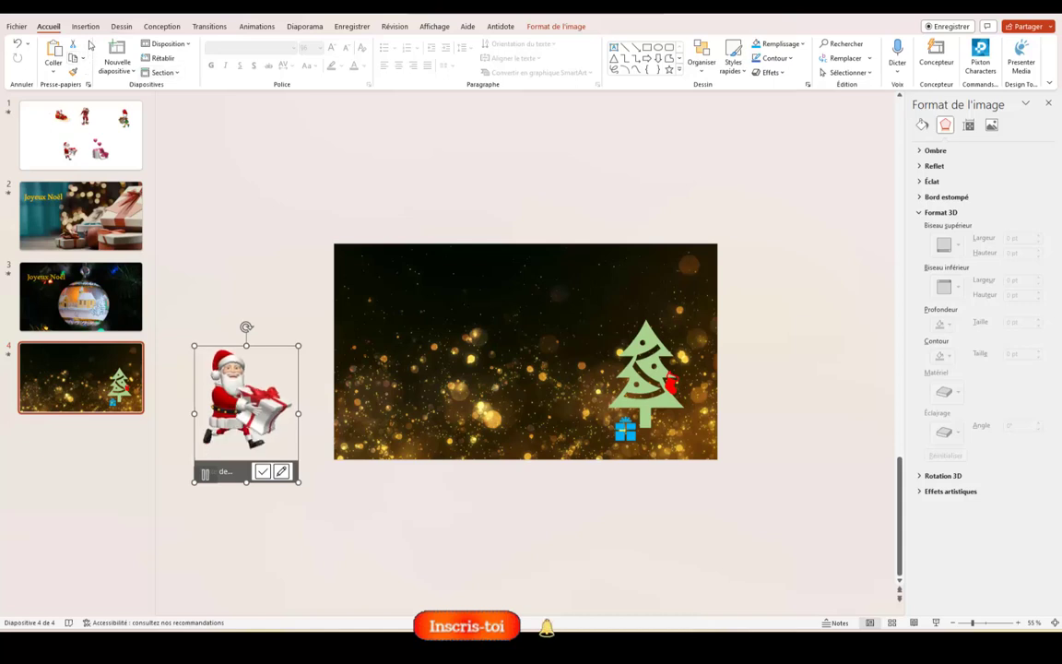
Give the Santa a Lignes motion path, stretching its end right to the Christmas tree.
left_click(257, 26)
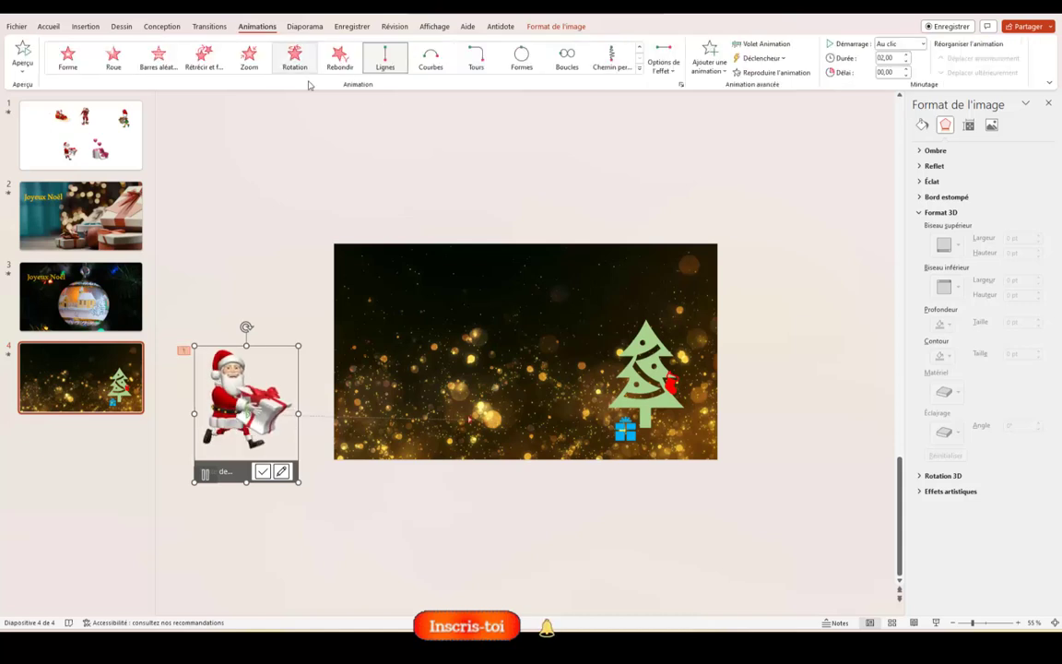
left_click(708, 57)
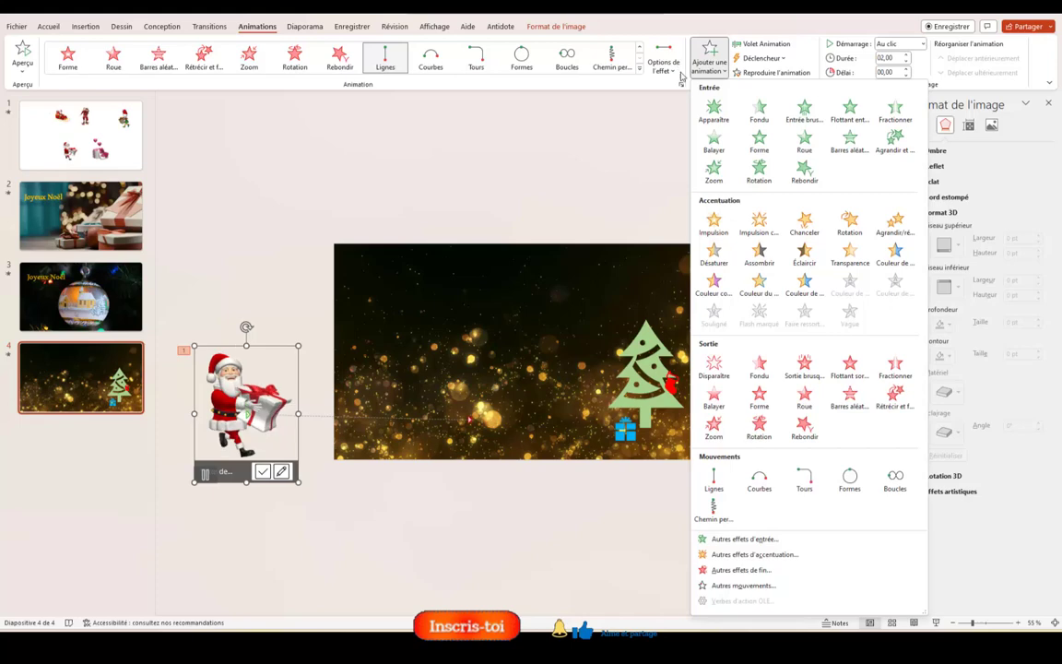
left_click(717, 481)
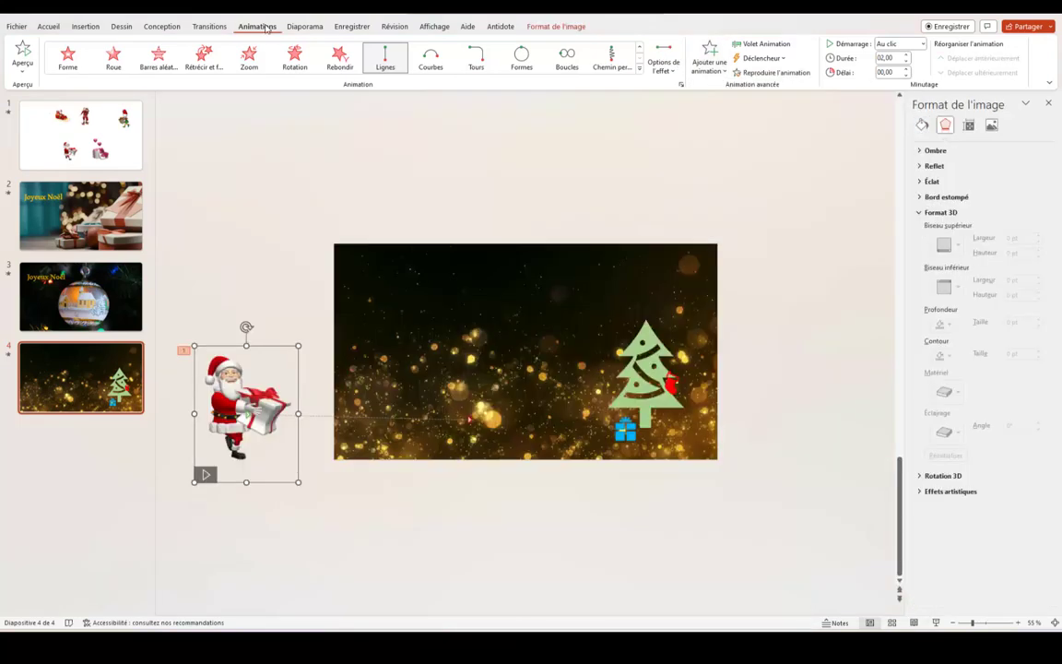
left_click(470, 421)
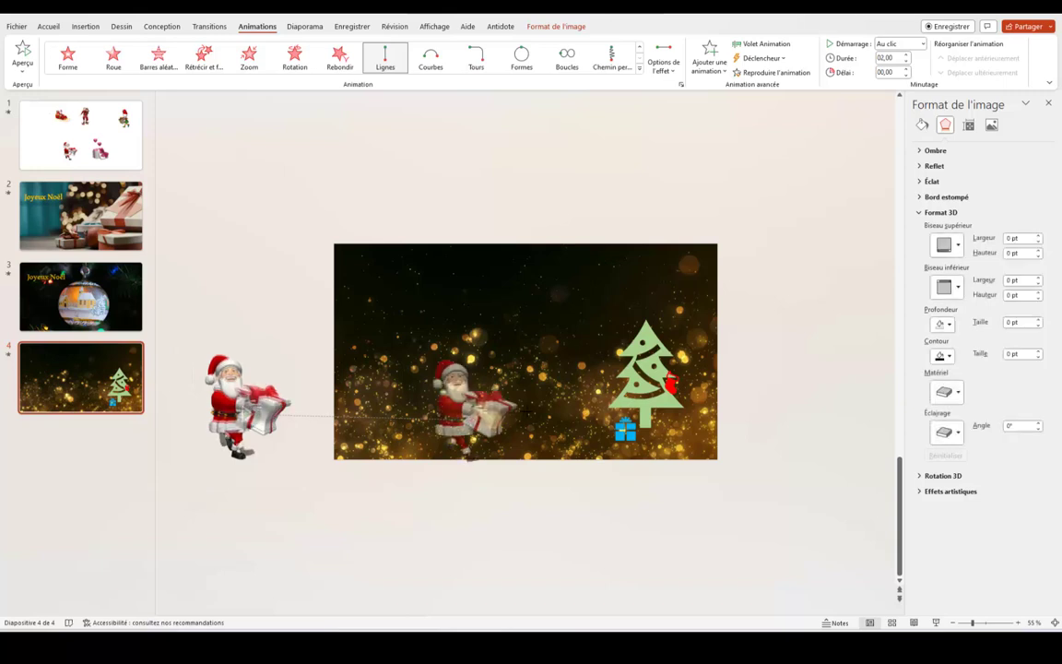
mouse_move(470, 421)
left_mouse_down()
mouse_move(572, 411)
mouse_move(561, 412)
left_mouse_up()
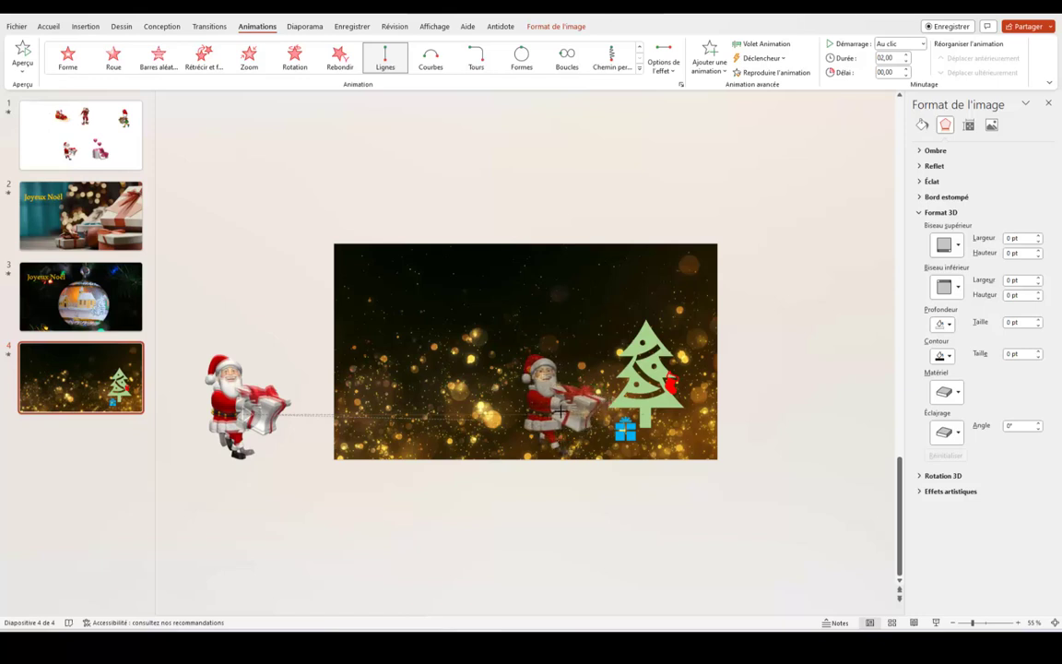
left_click_drag(561, 411, 561, 412)
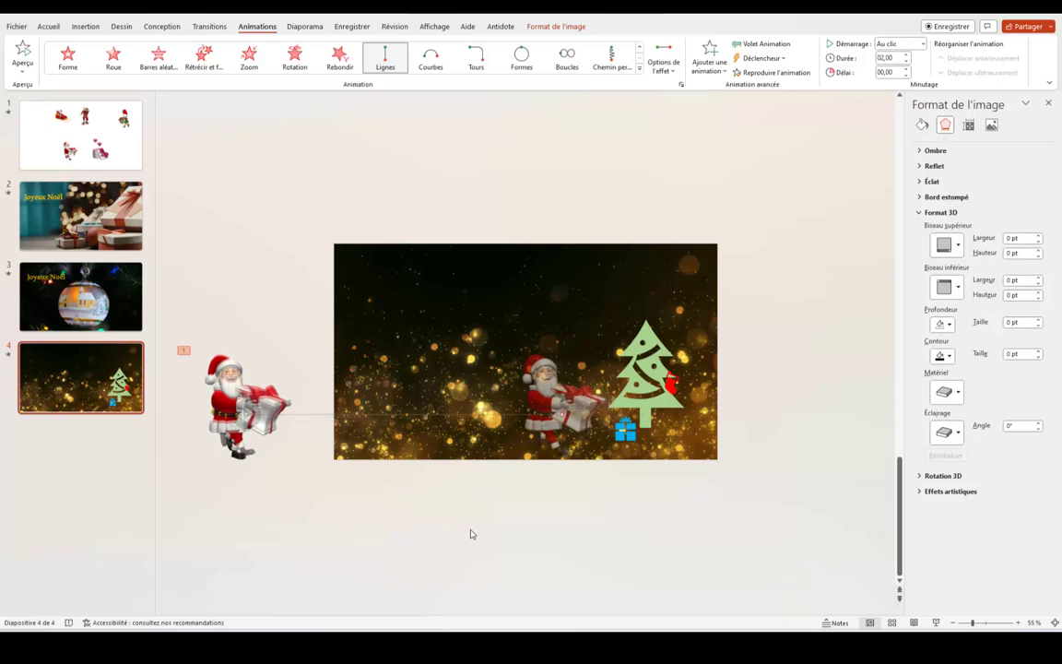
left_click(412, 539)
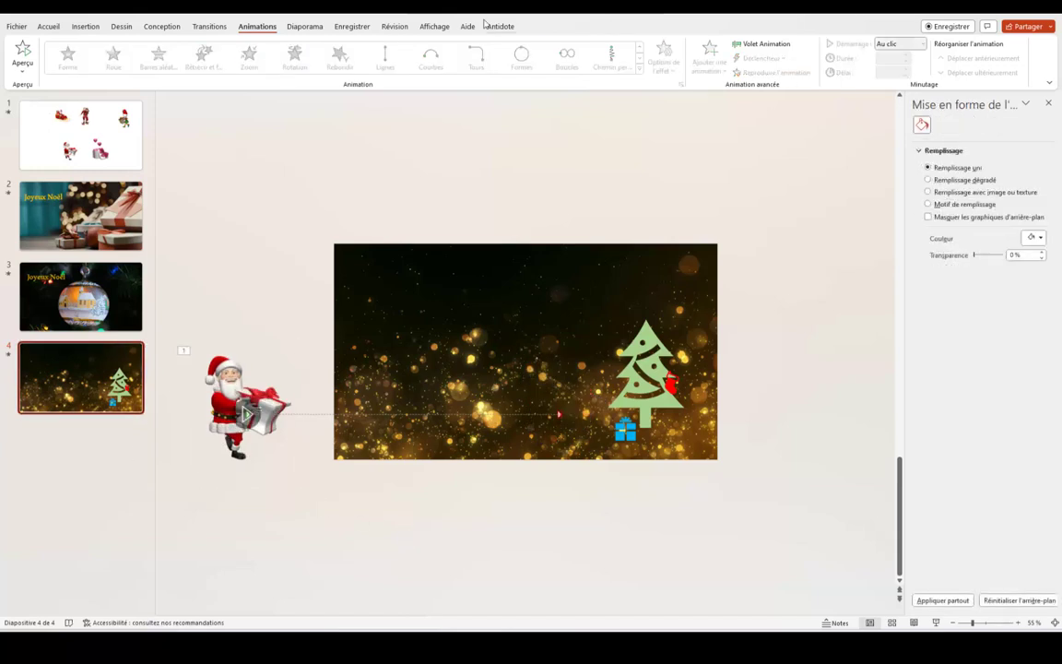
Set the Image 10 Santa animation to start with the previous one.
left_click(762, 46)
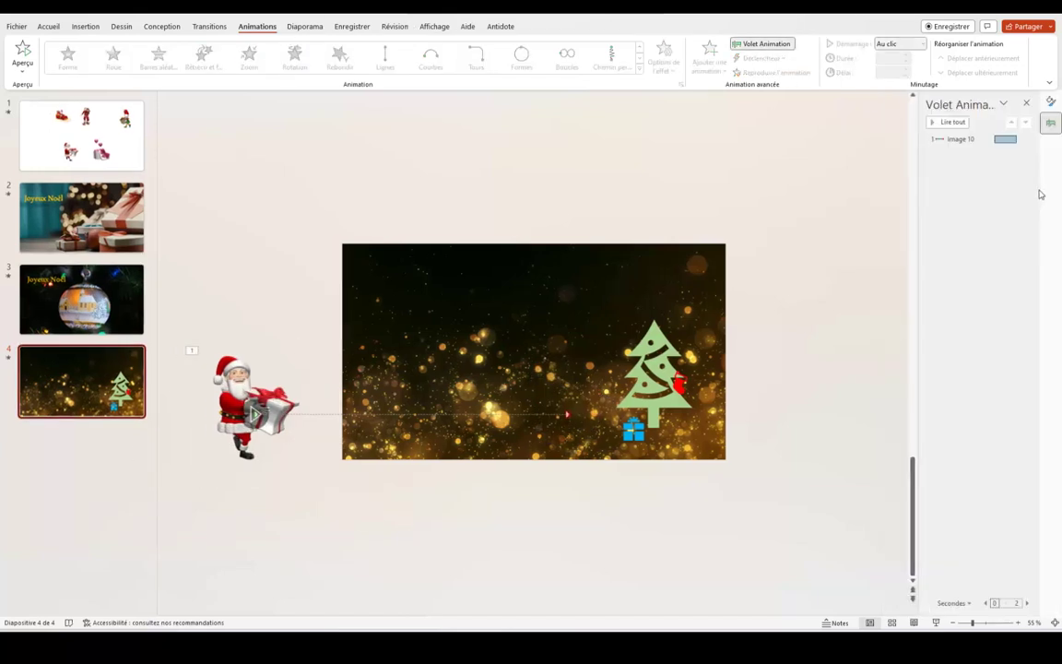
left_click(1018, 137)
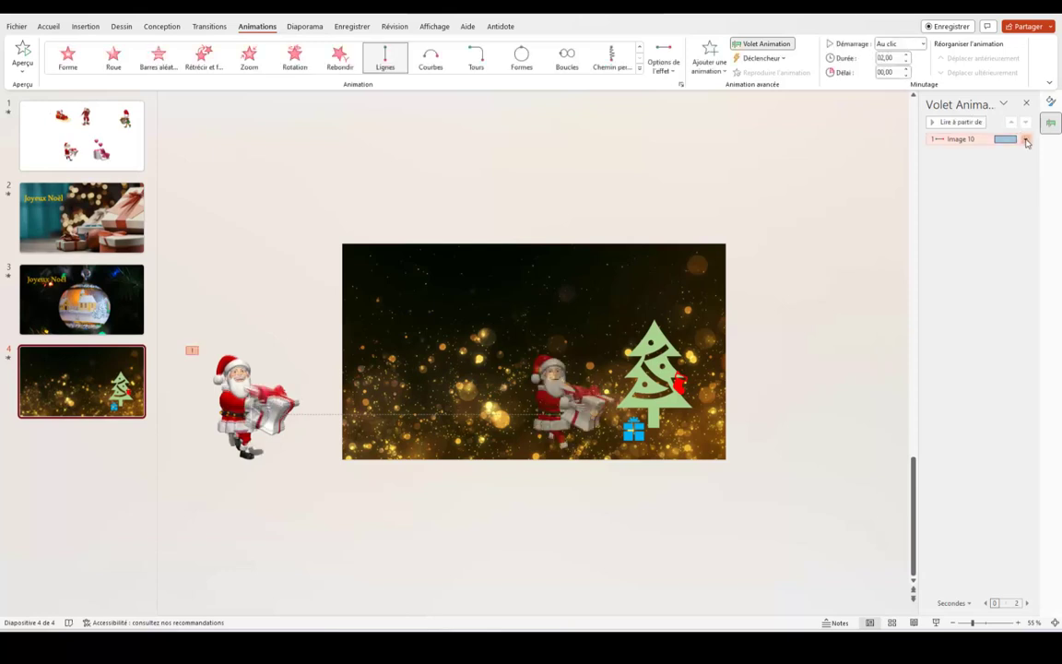
left_click(1025, 140)
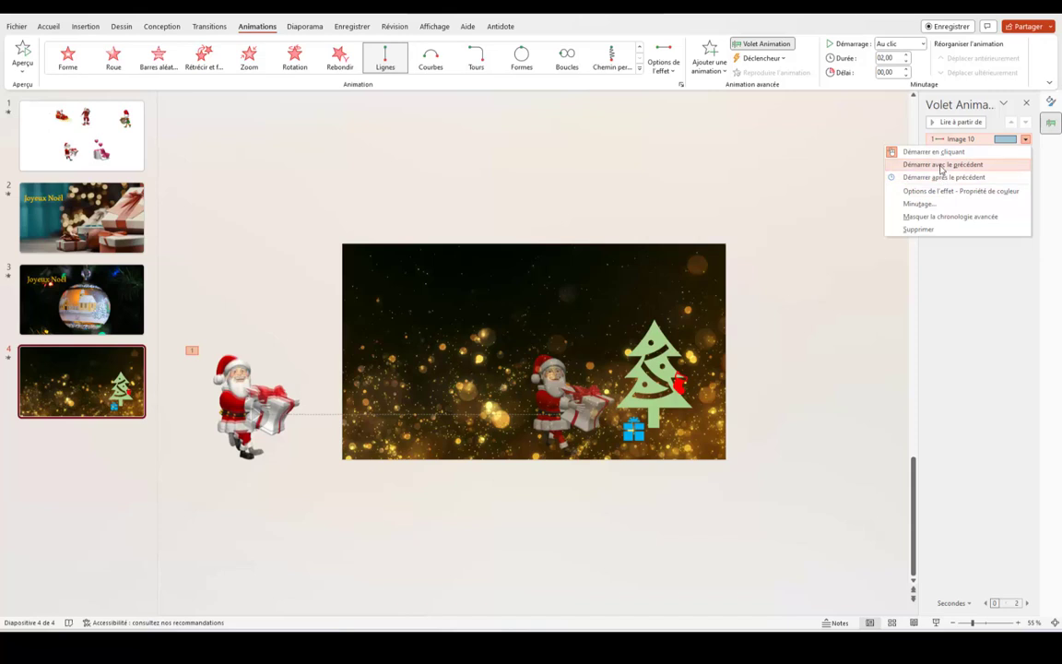
left_click(942, 164)
Remove the motion's smooth start and set its duration to 3 seconds (lent).
left_click(1025, 139)
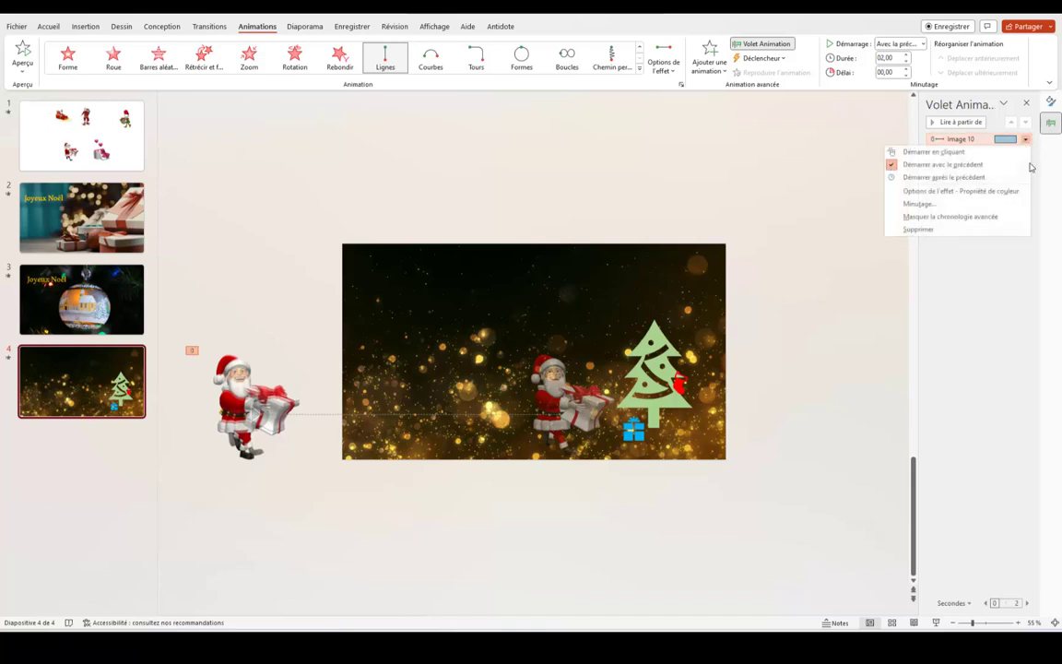
left_click(953, 192)
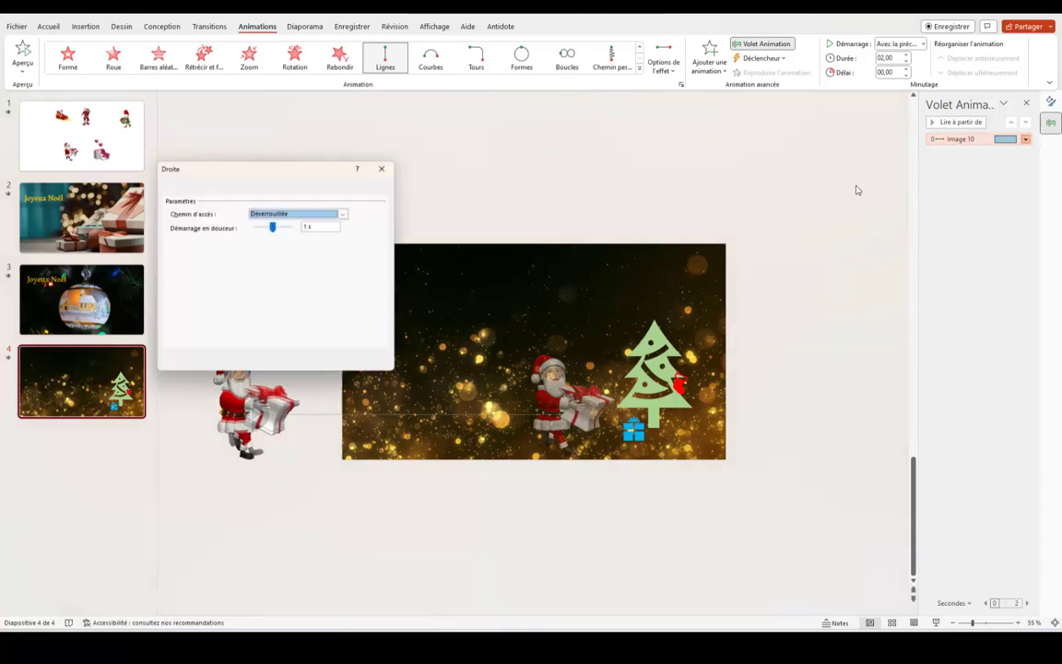
mouse_move(273, 226)
left_mouse_down()
mouse_move(225, 217)
mouse_move(220, 242)
left_mouse_up()
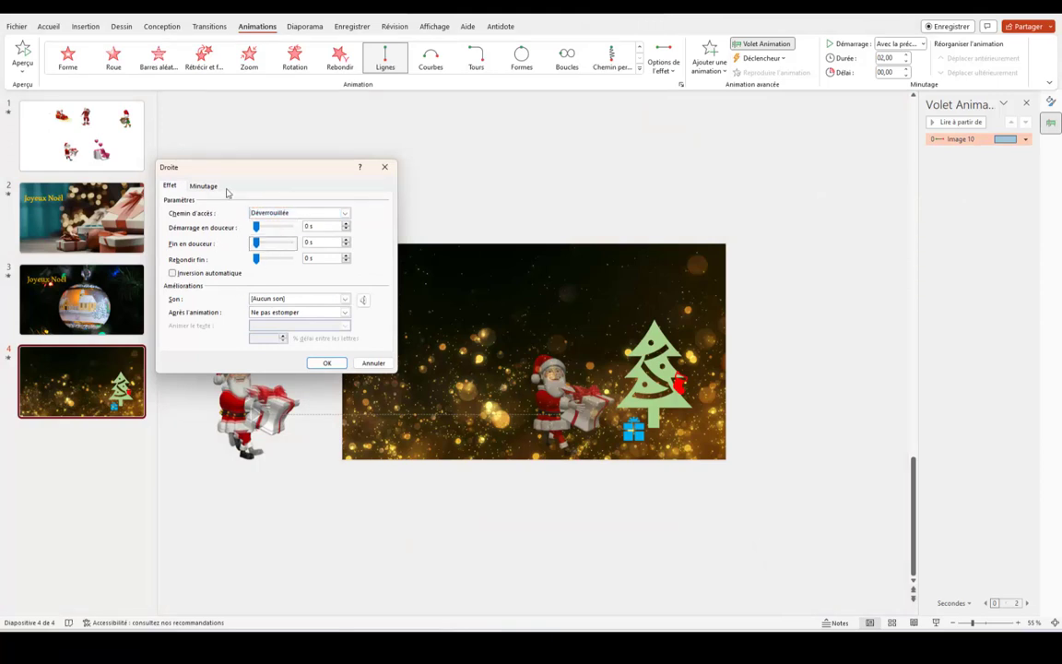
left_click(201, 187)
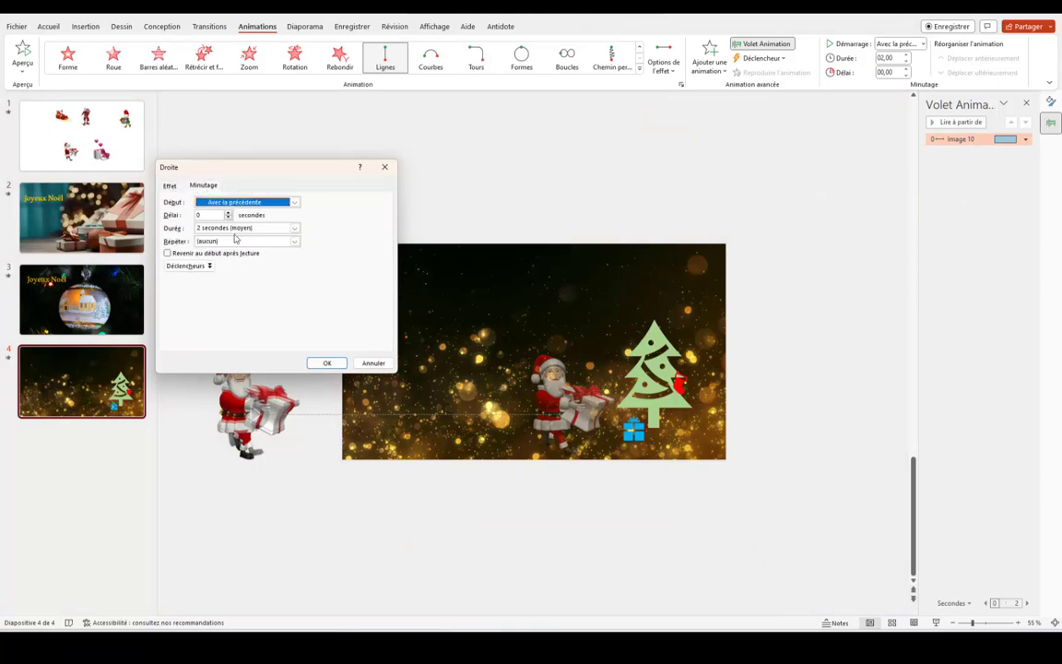
left_click(295, 228)
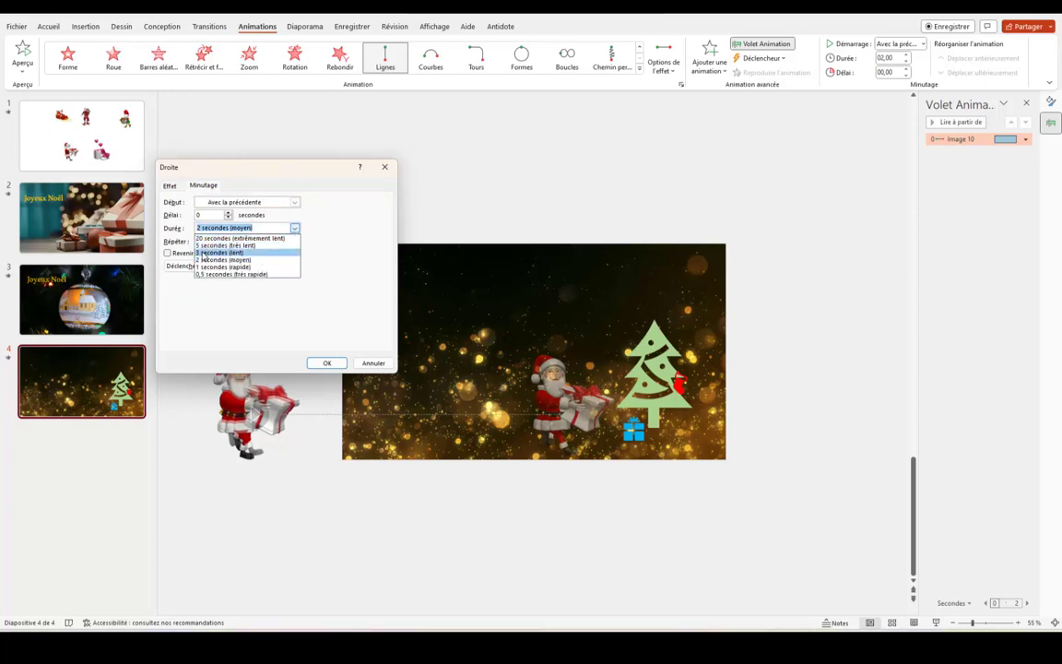
left_click(203, 252)
left_click(327, 363)
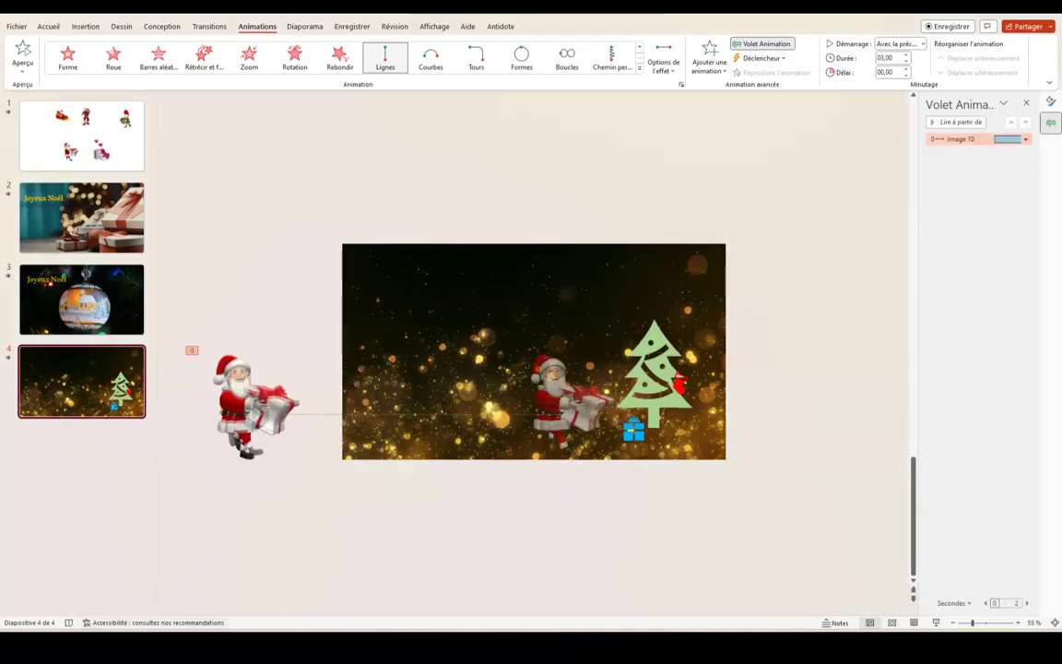
left_click(827, 201)
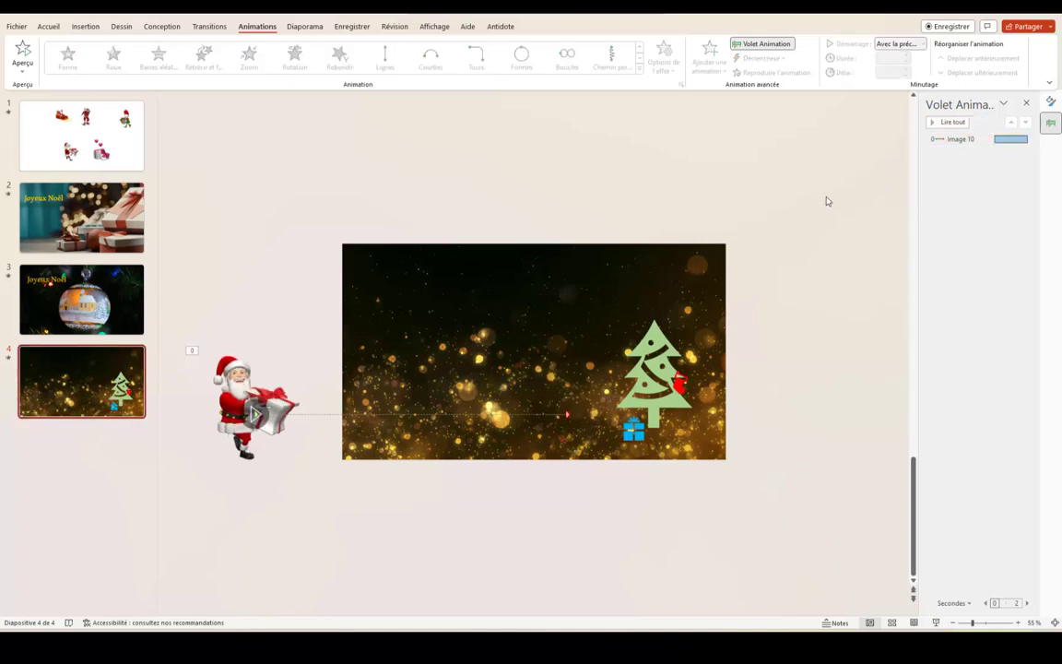
Add a Disparaître exit to the Santa starting after his walk, then return to slide 1.
left_click(951, 138)
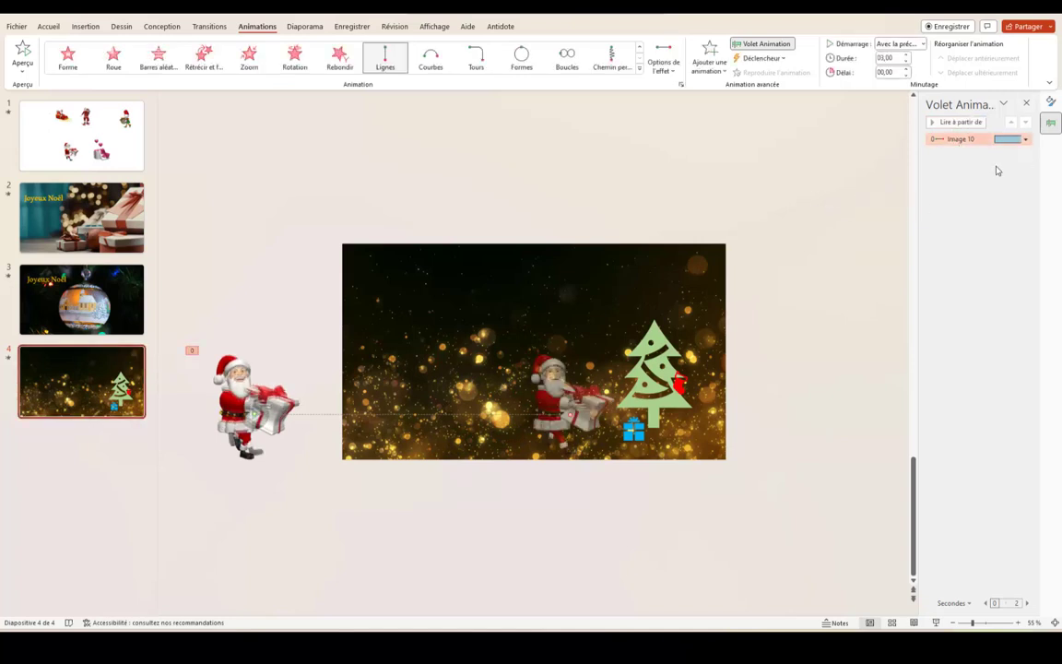
left_click(708, 55)
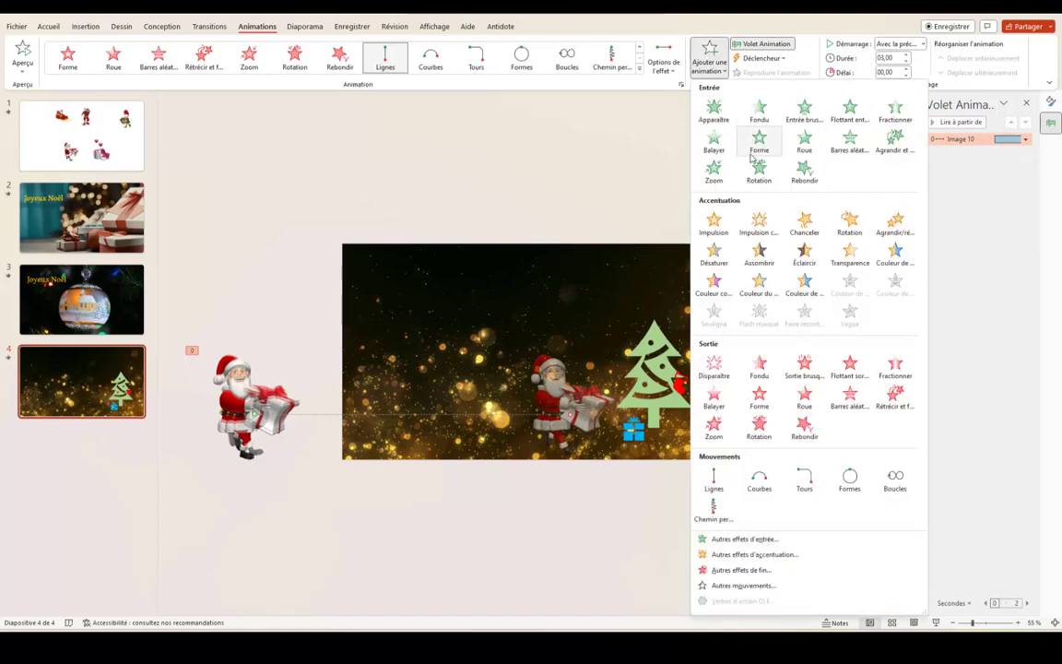
left_click(716, 370)
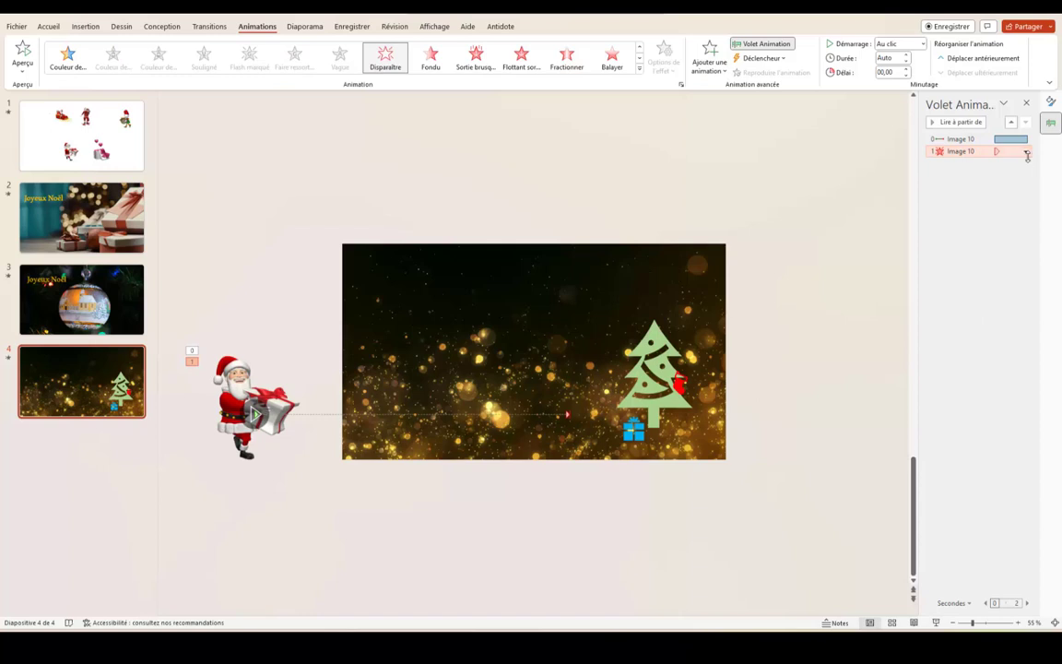
left_click(1026, 152)
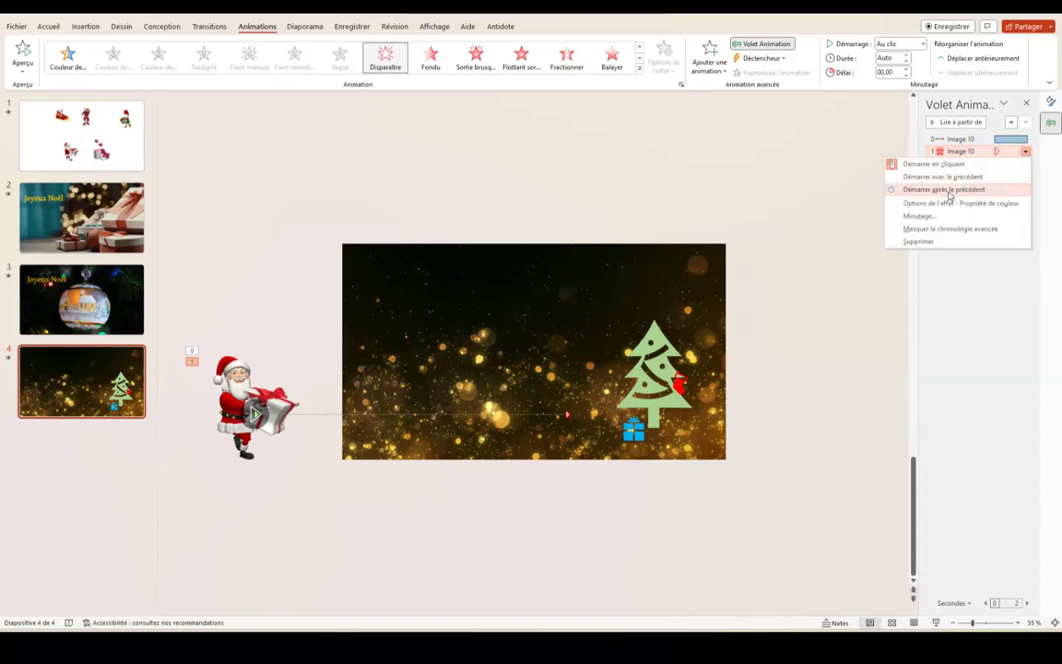
left_click(949, 196)
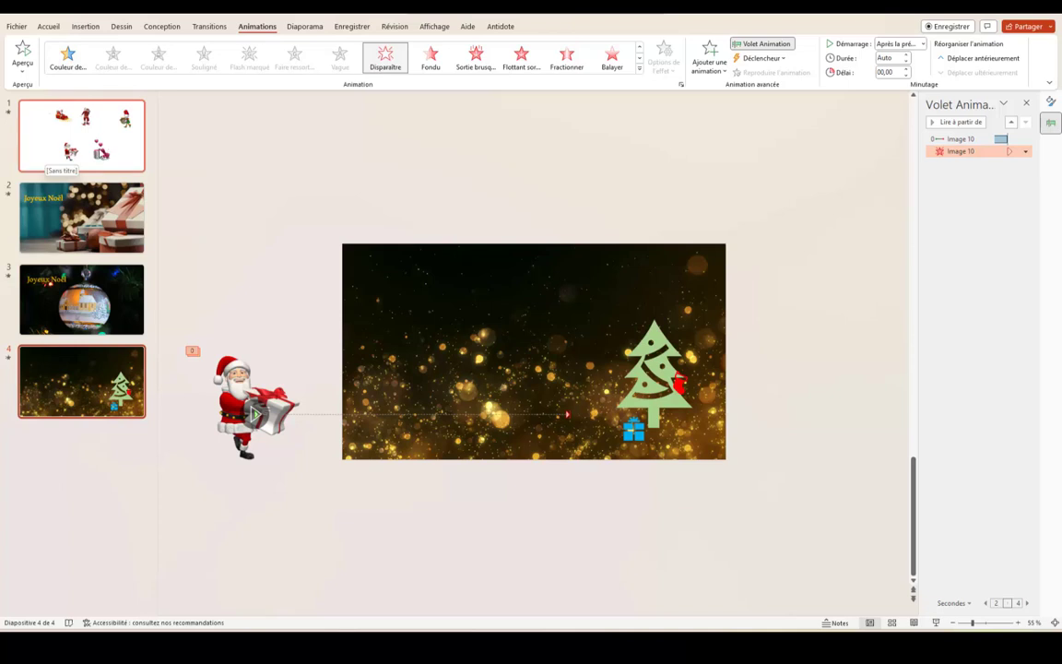
left_click(37, 136)
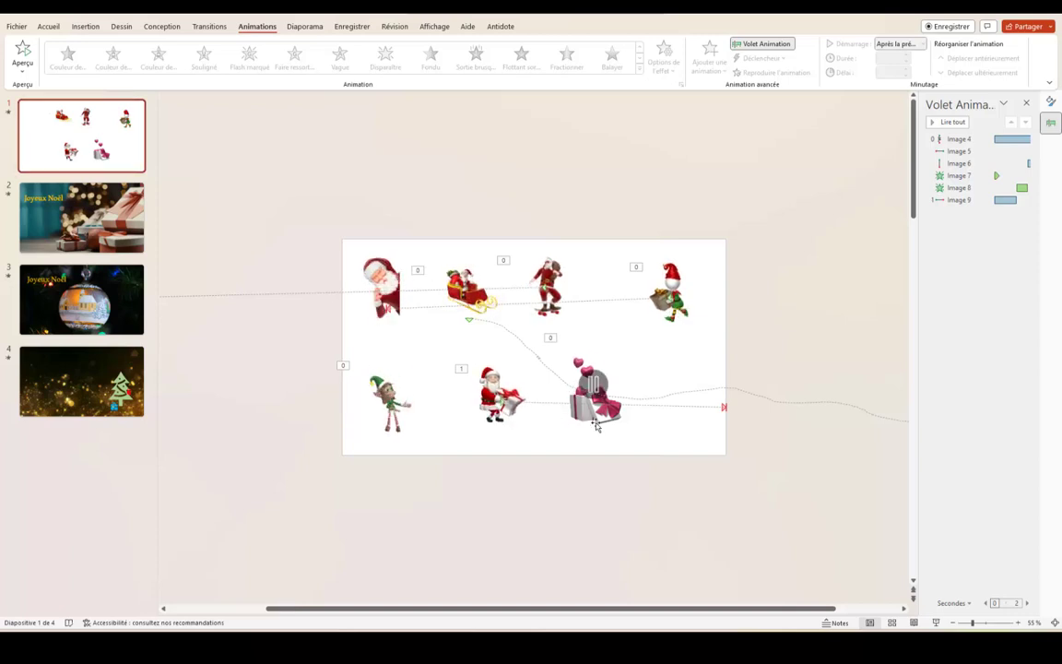
Copy the pink gift from slide 1 and paste it beside the tree on slide 4.
left_click(595, 425)
right_click(596, 423)
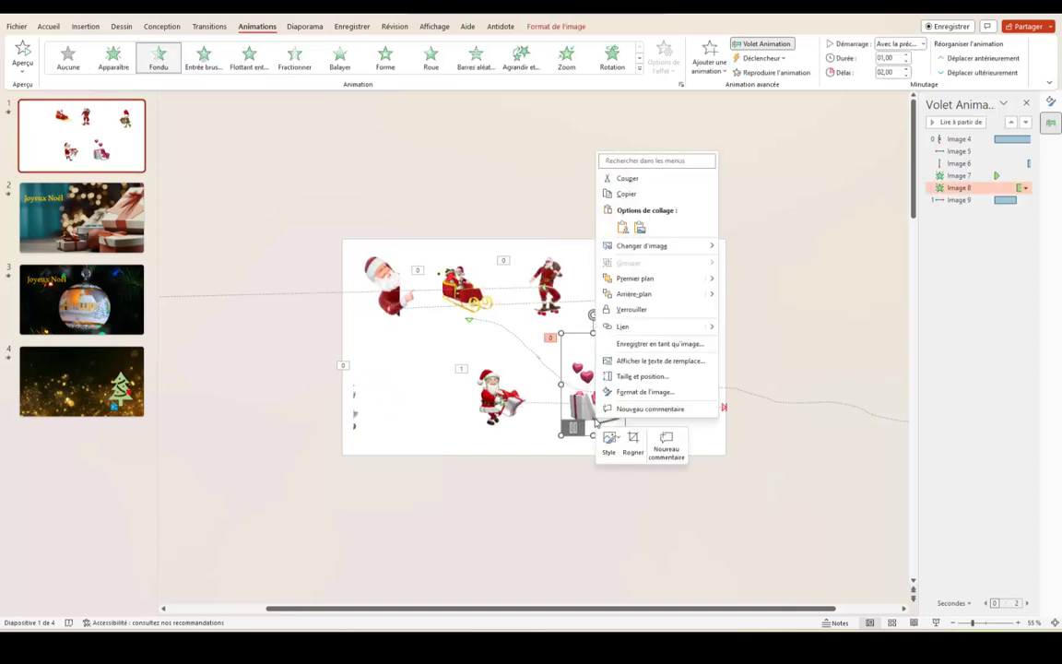
key("Escape")
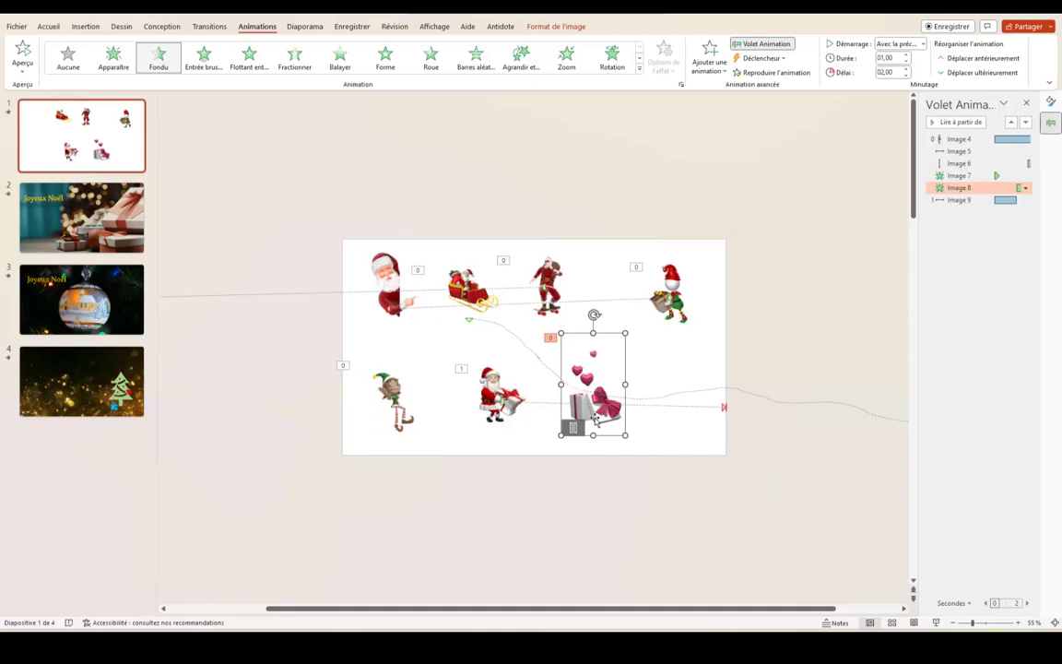
left_click(81, 380)
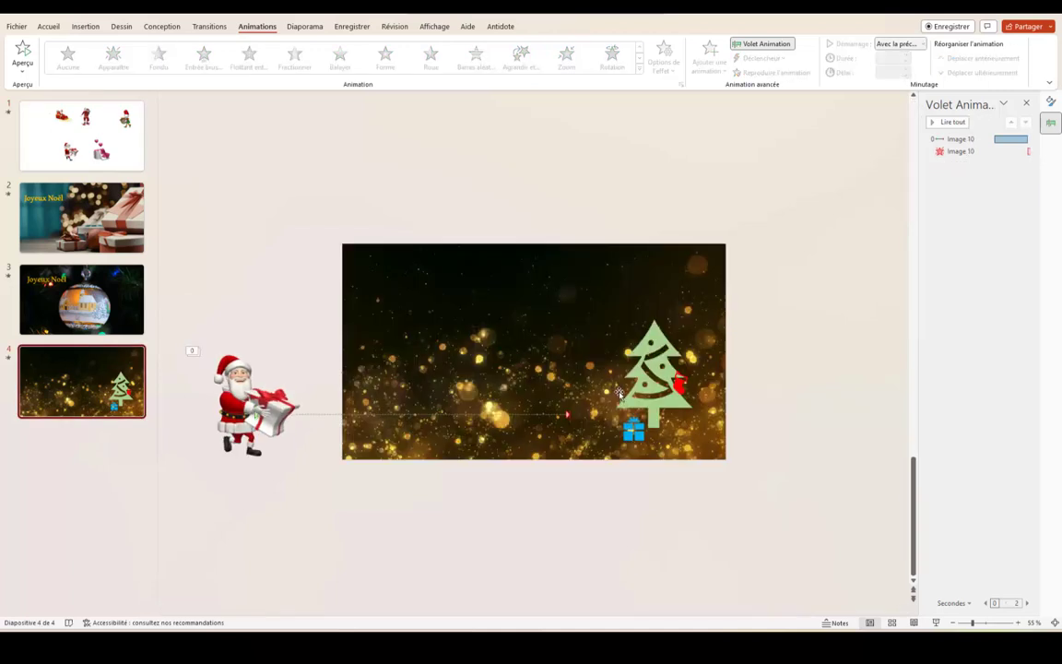
left_click(595, 444)
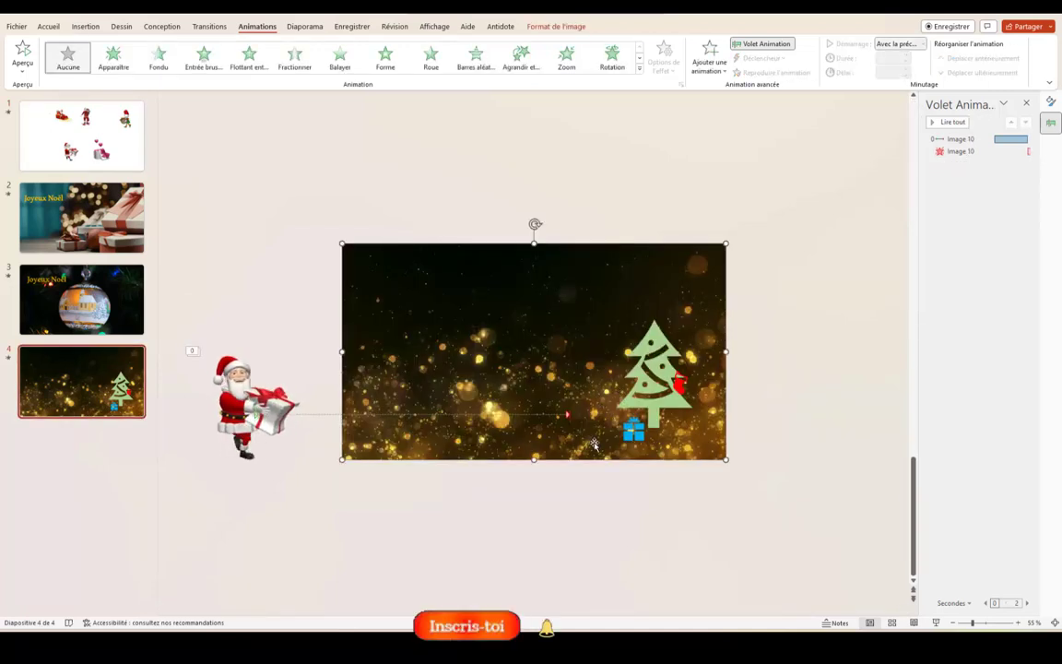
key("ctrl+v")
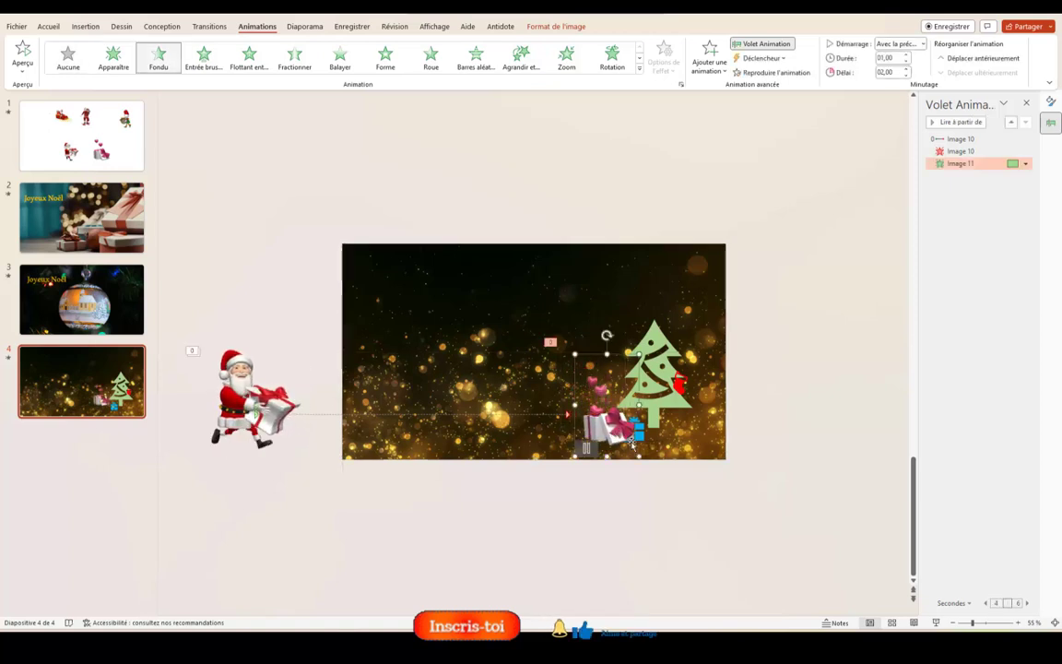
mouse_move(631, 425)
left_mouse_down()
mouse_move(645, 443)
mouse_move(680, 439)
left_mouse_up()
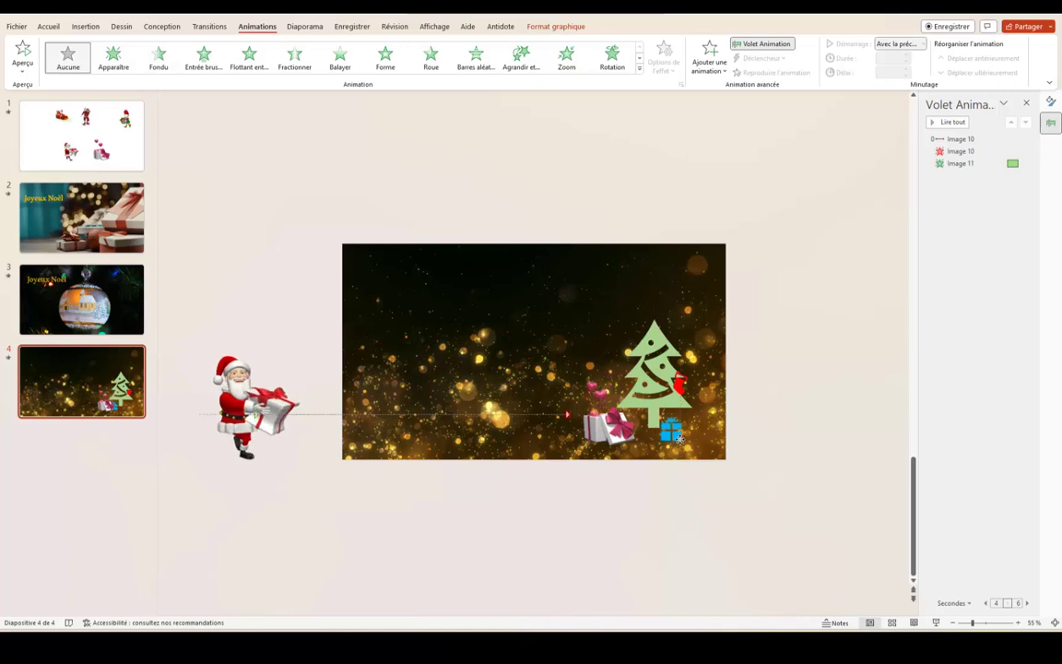
Give the gift the Apparaître entrance, starting Avec le précédent, and preview slide 4.
left_click(561, 396)
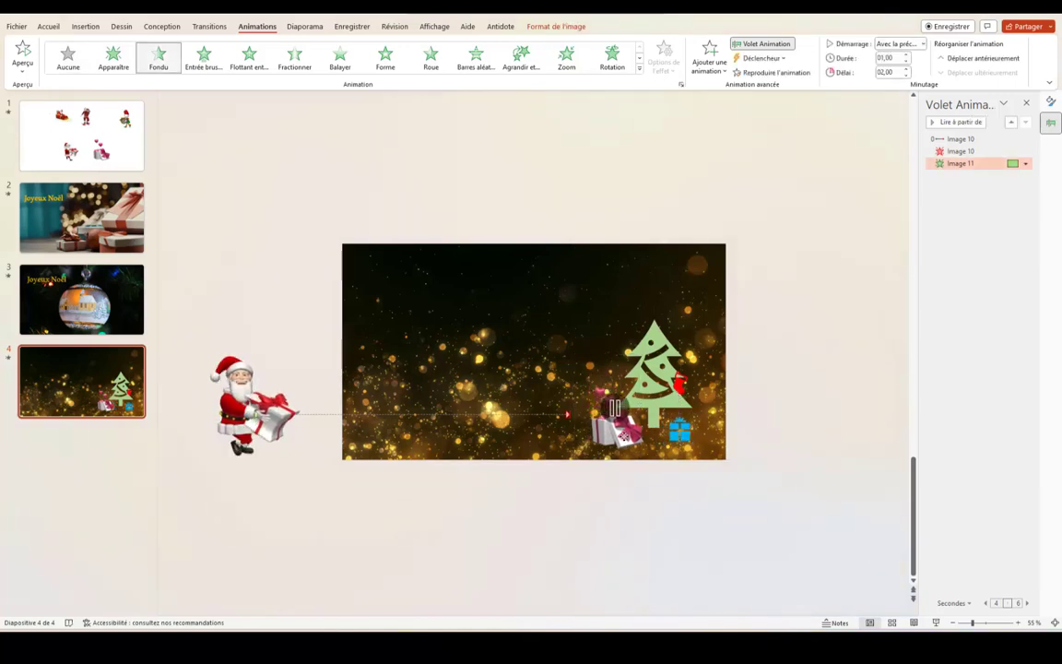
left_click(579, 431)
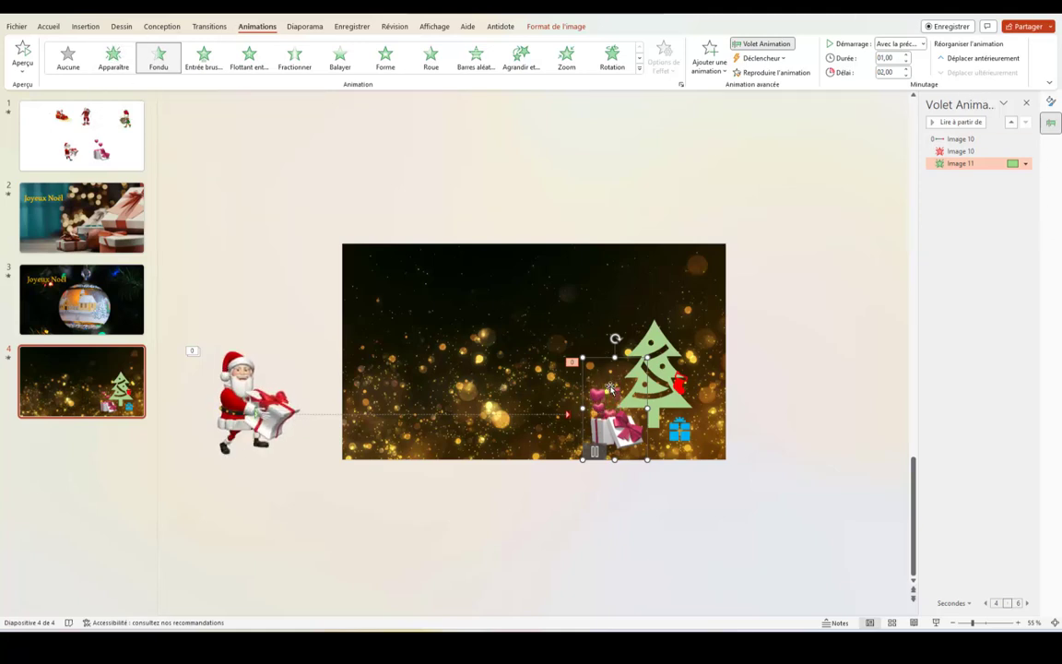
left_click(114, 58)
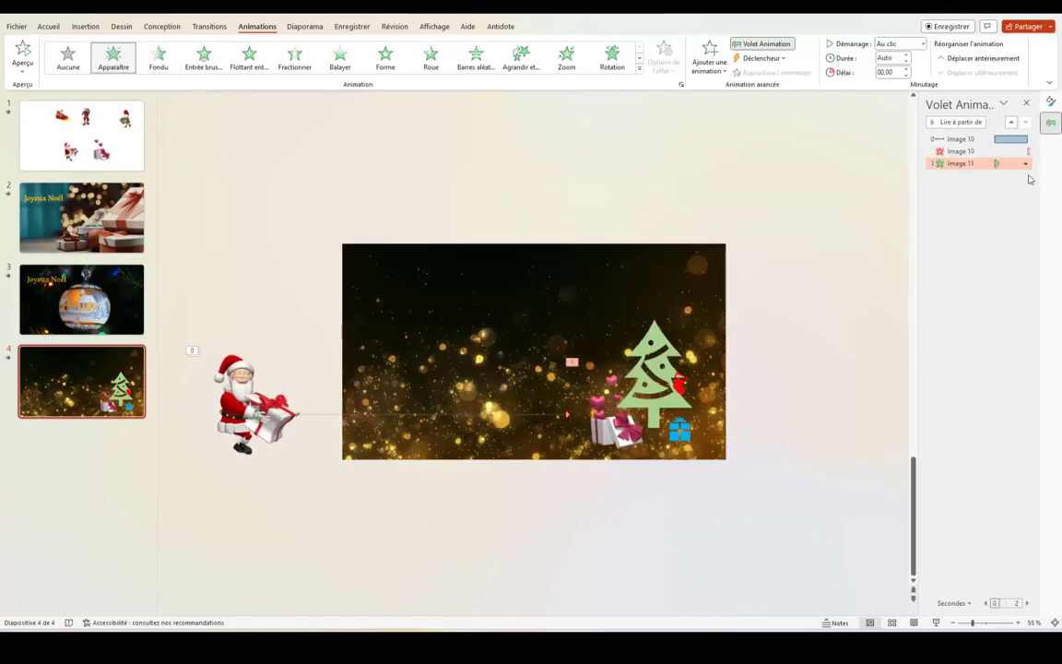
left_click(1025, 164)
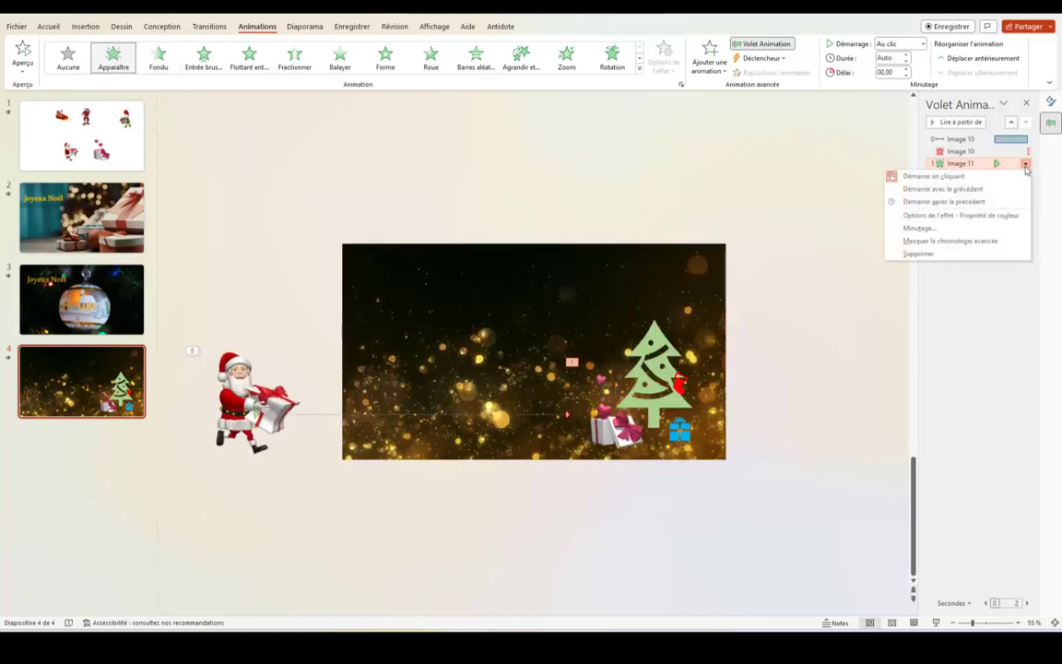
left_click(981, 189)
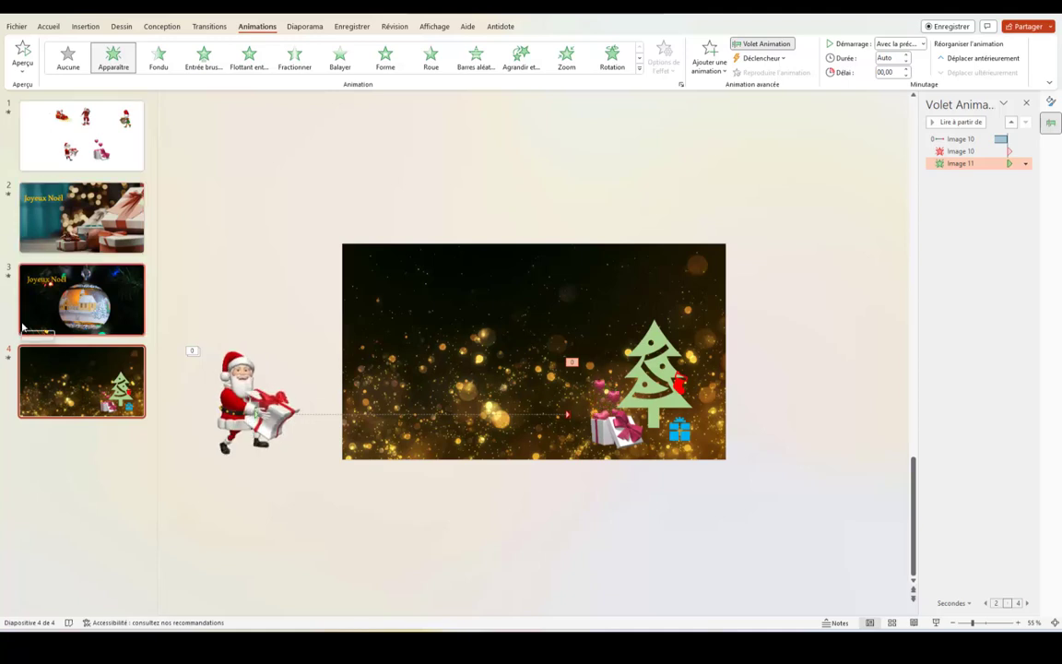
left_click(8, 358)
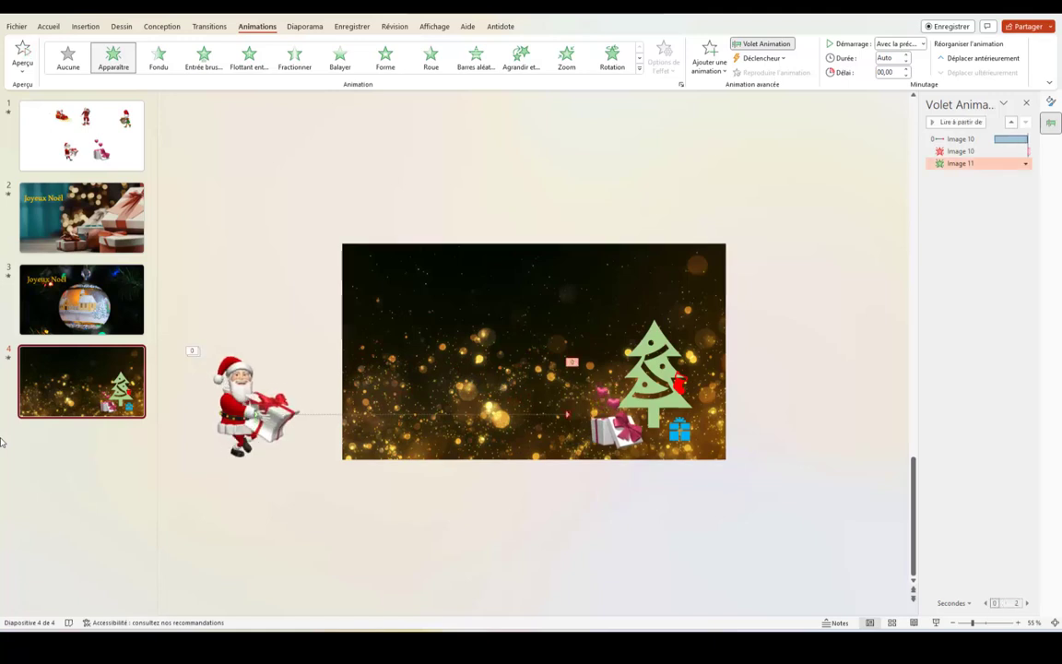
Bring back the blue bokeh sleigh slide as slide 4, then select the Joyeux Noël slide.
key("ctrl+z")
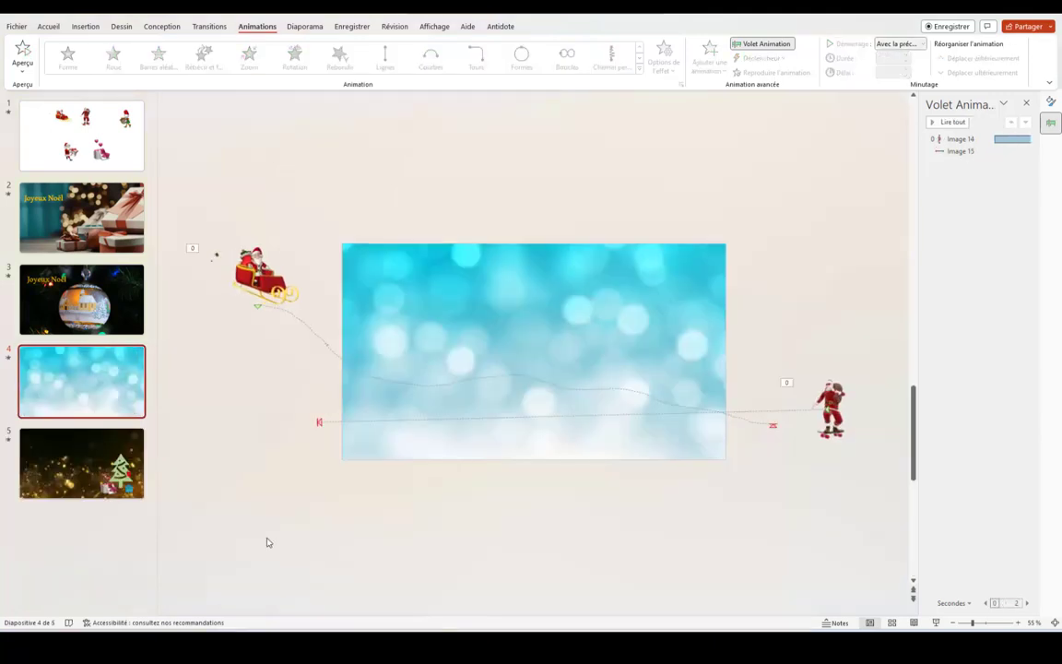
left_click(61, 467)
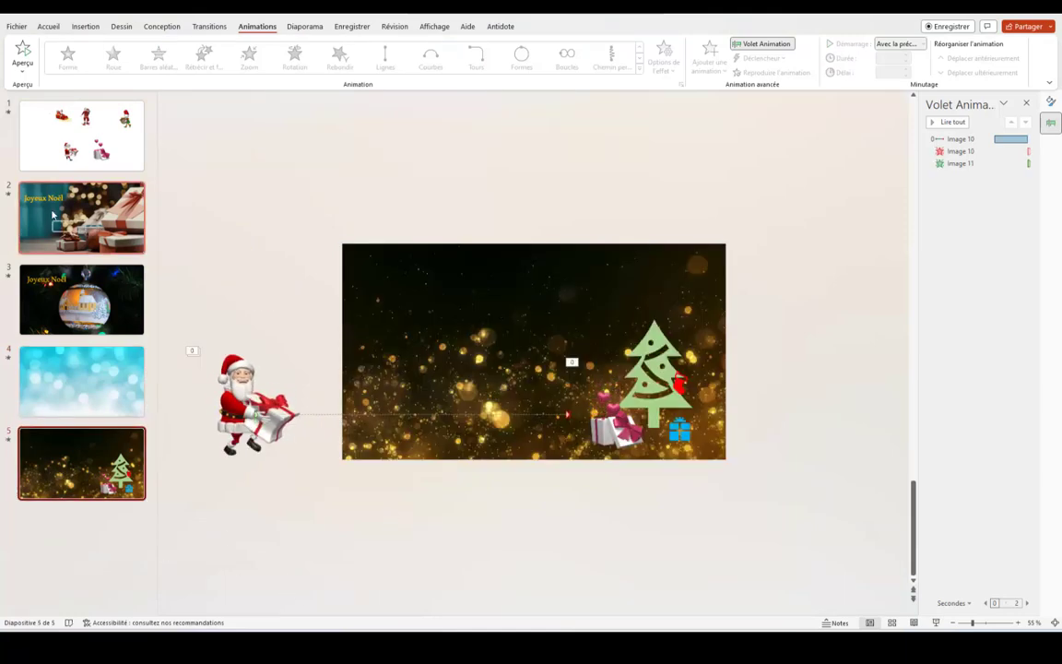
left_click(81, 225)
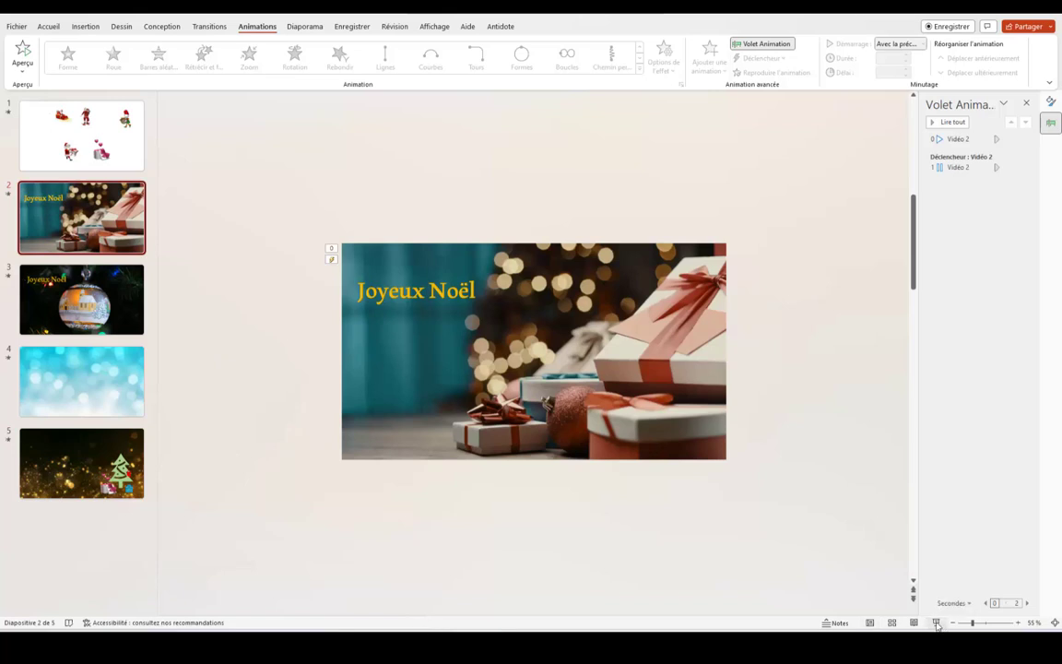
Run the slideshow from the Joyeux Noël slide to the end screen, then exit to Normal view.
left_click(936, 623)
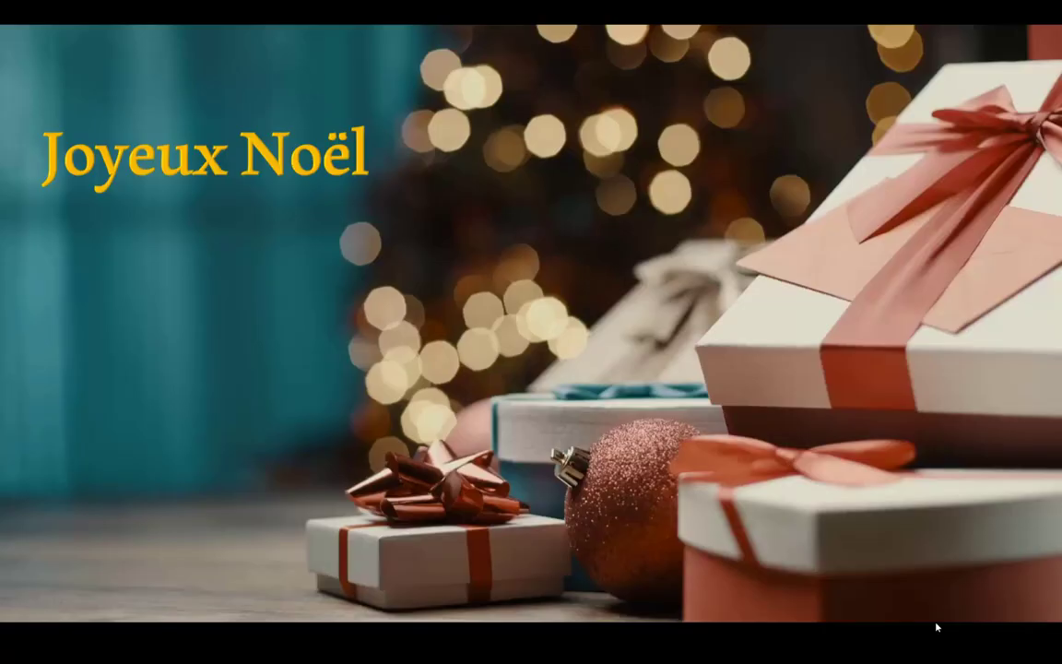
left_click(935, 627)
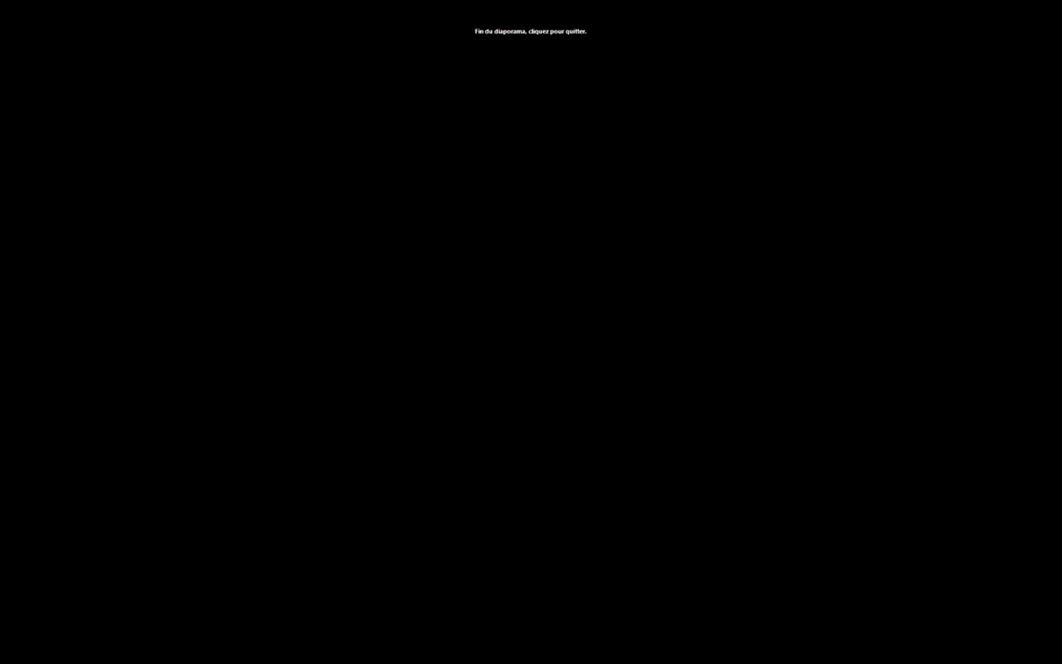
left_click(410, 527)
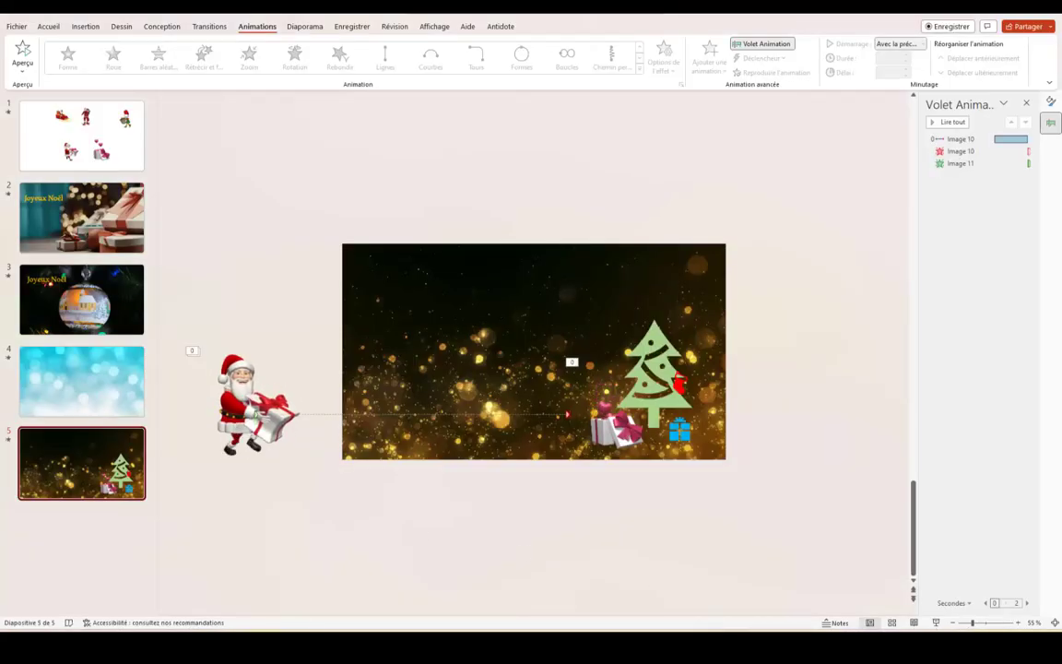